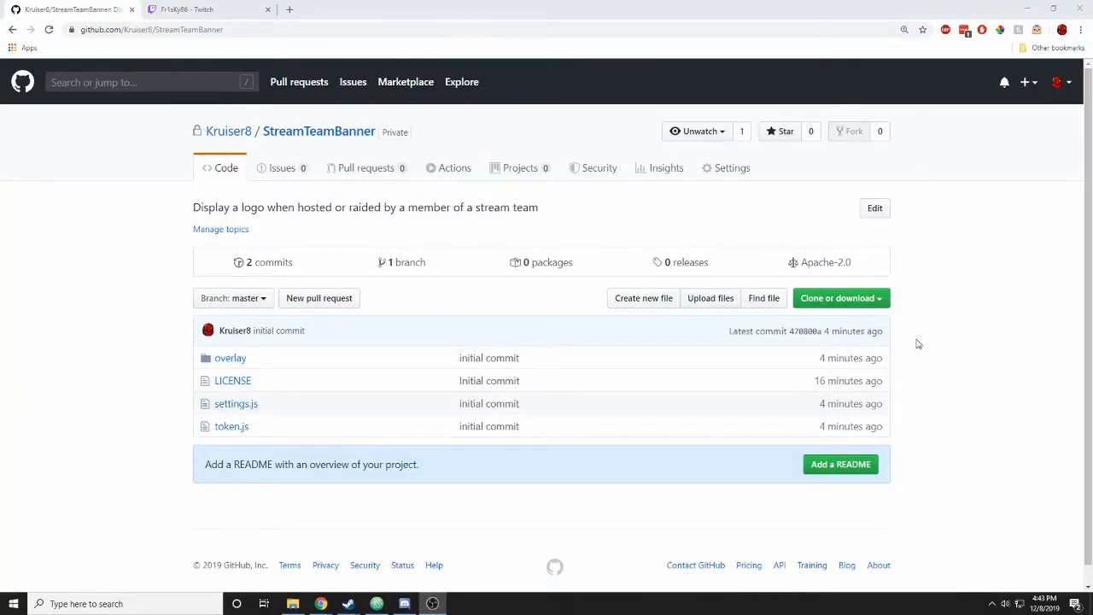
- Download StreamTeamBanner as a ZIP via Clone or download and open the download's options menu
left_click(885, 298)
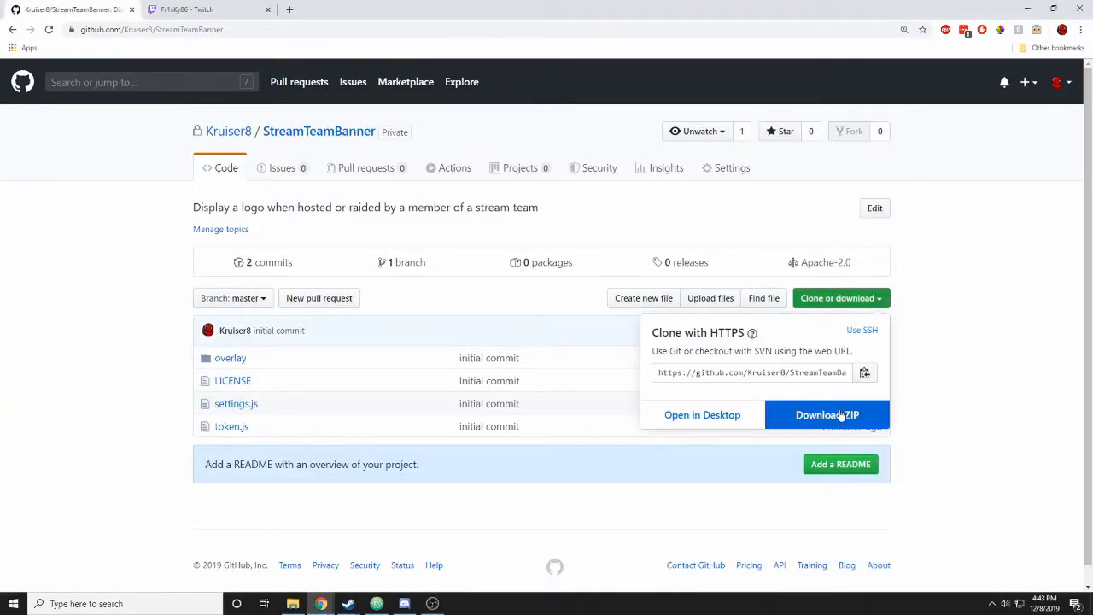
left_click(840, 423)
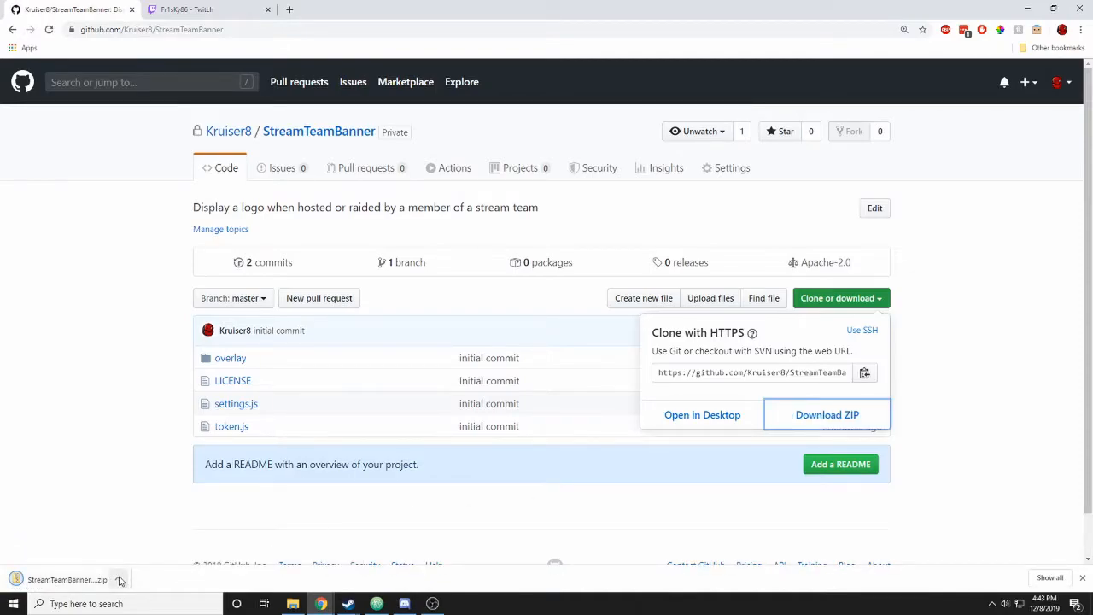
left_click(119, 580)
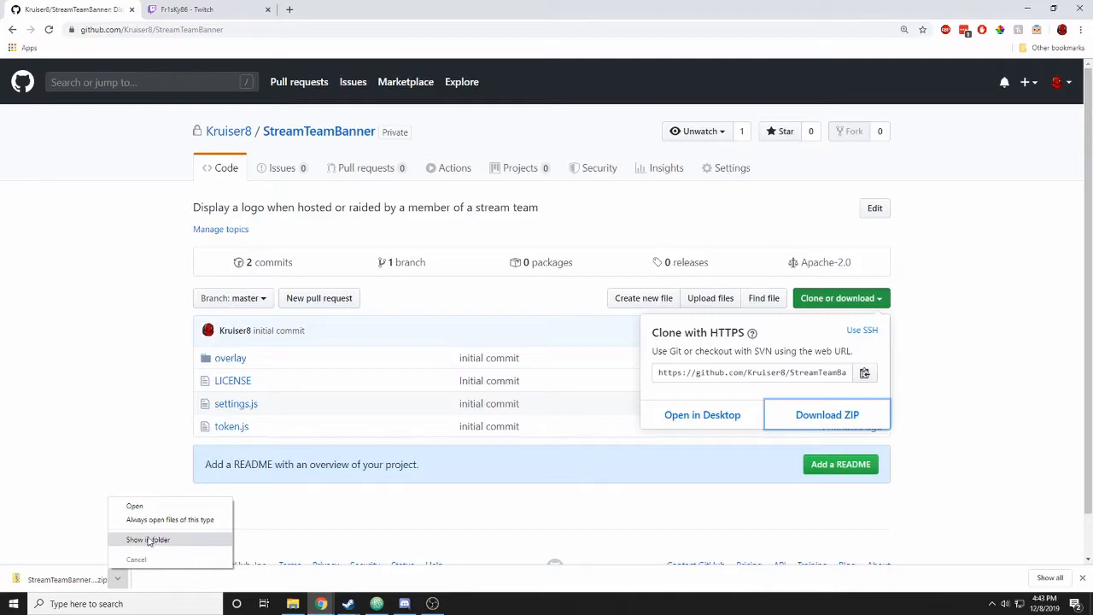
- Show the ZIP in its folder, move Explorer into view, and bring up settings.js's context menu
left_click(149, 541)
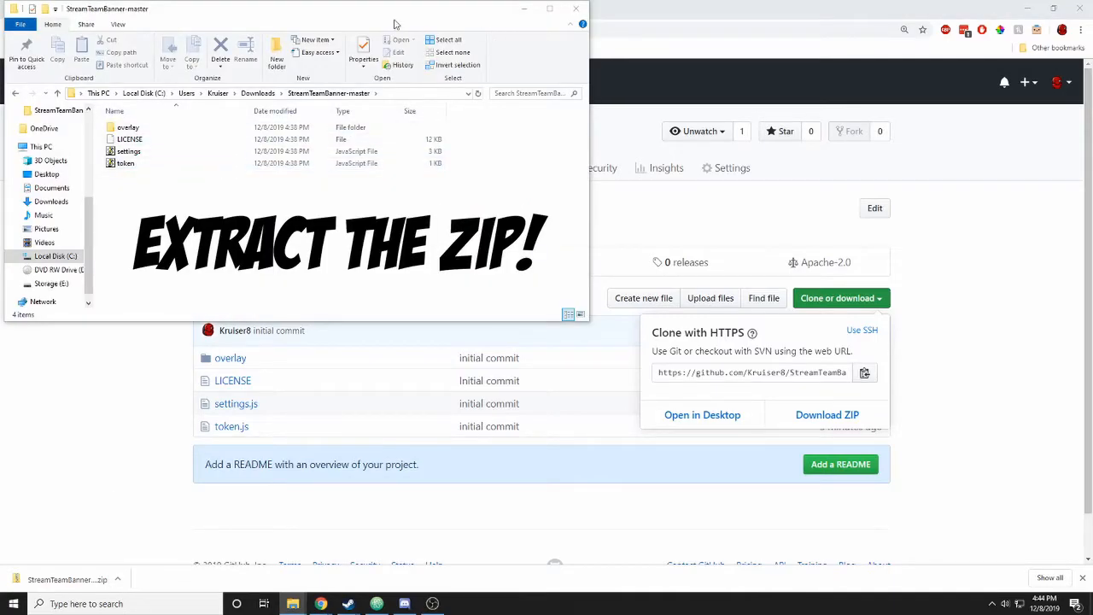
left_click_drag(385, 17, 629, 100)
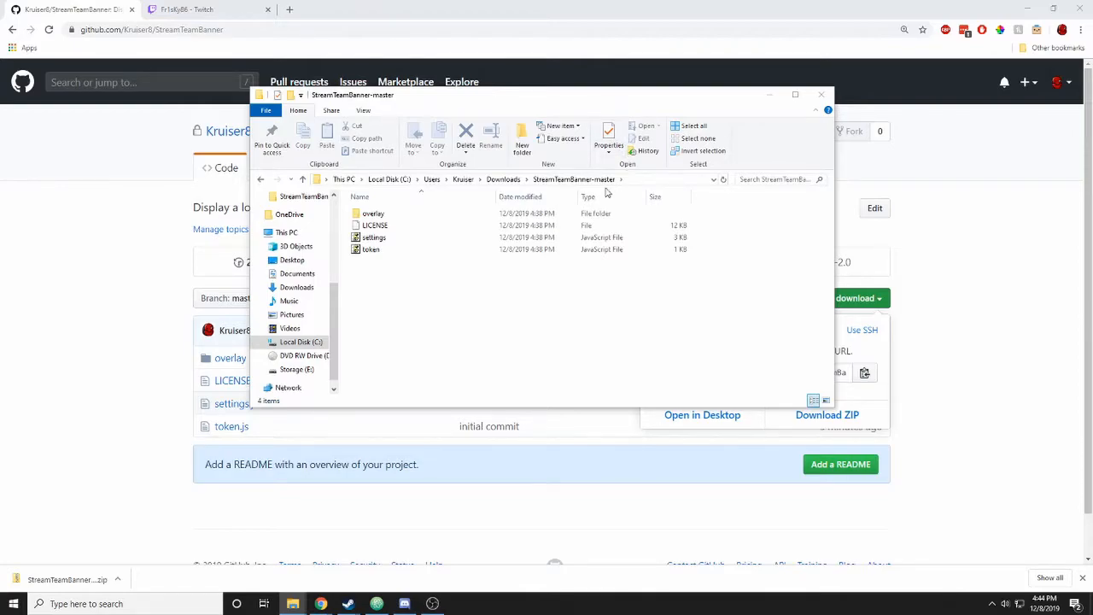
left_click_drag(517, 100, 697, 96)
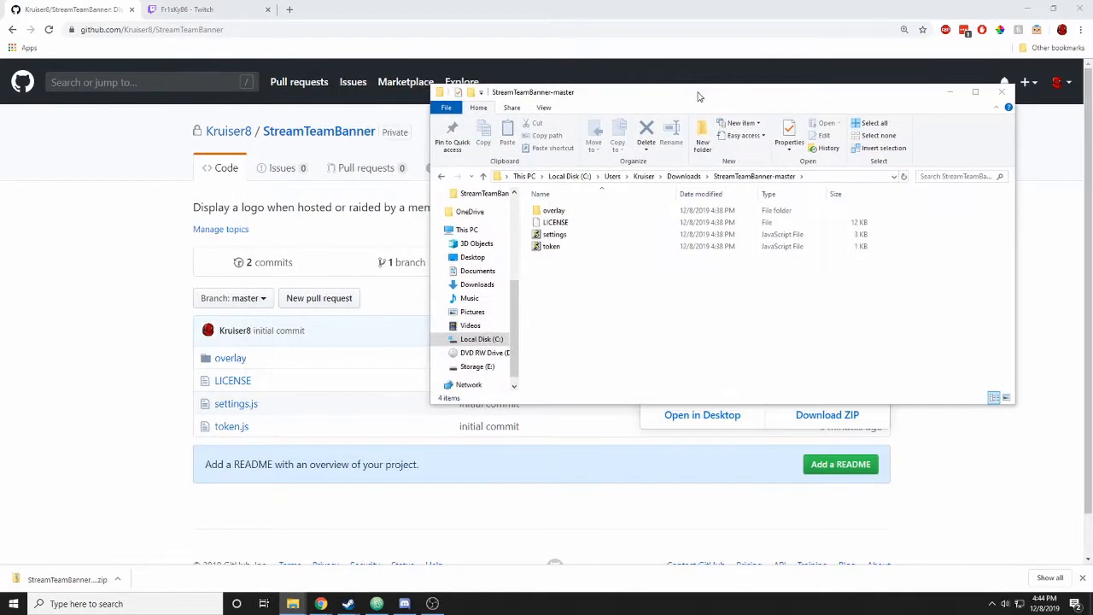
right_click(555, 236)
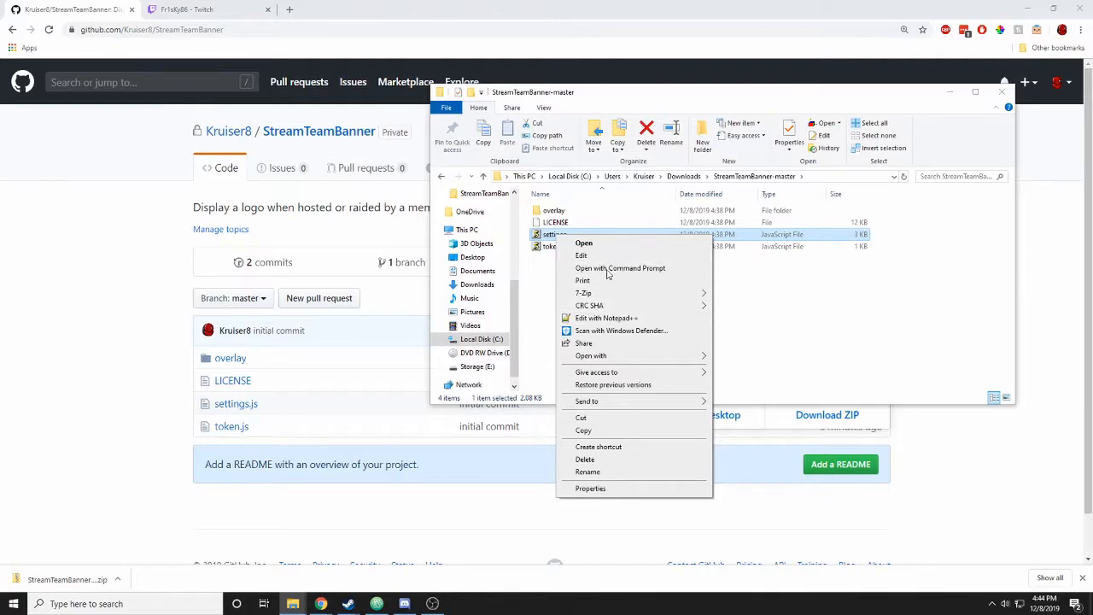
- Open settings.js in Notepad++ and resize the window so full lines show
left_click(619, 318)
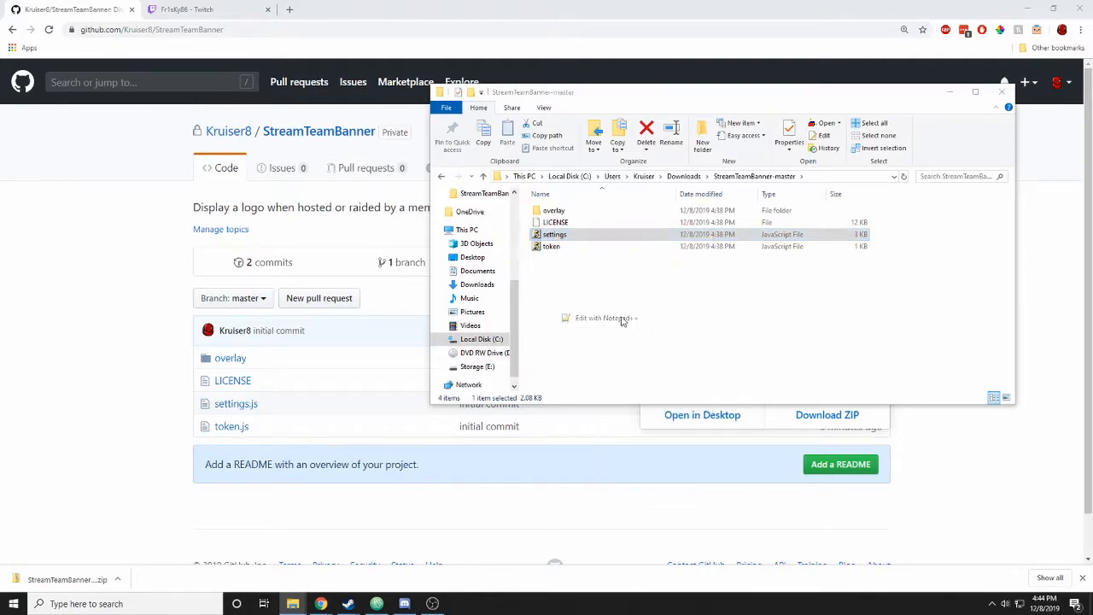
left_click_drag(474, 6, 560, 100)
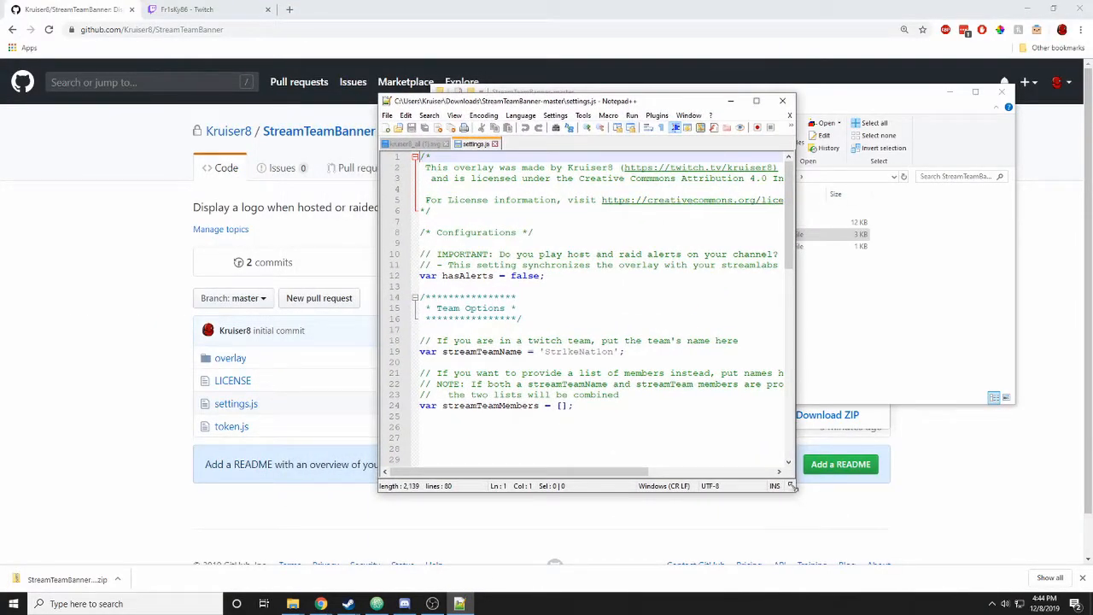
left_click_drag(795, 491, 1018, 504)
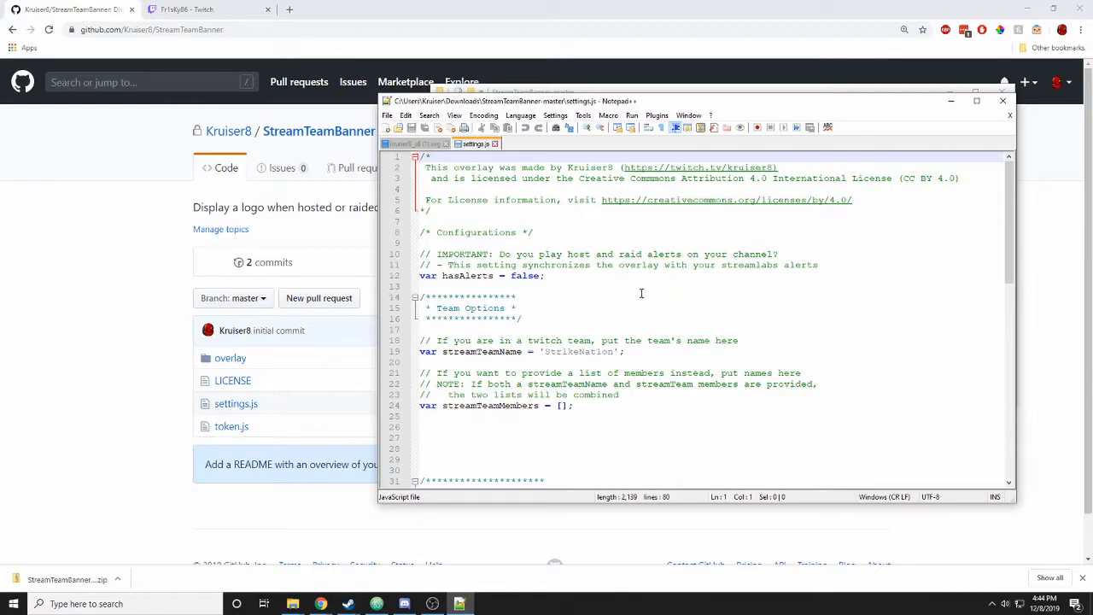
- Change hasAlerts on line 12 from false to true
left_click_drag(546, 276, 416, 256)
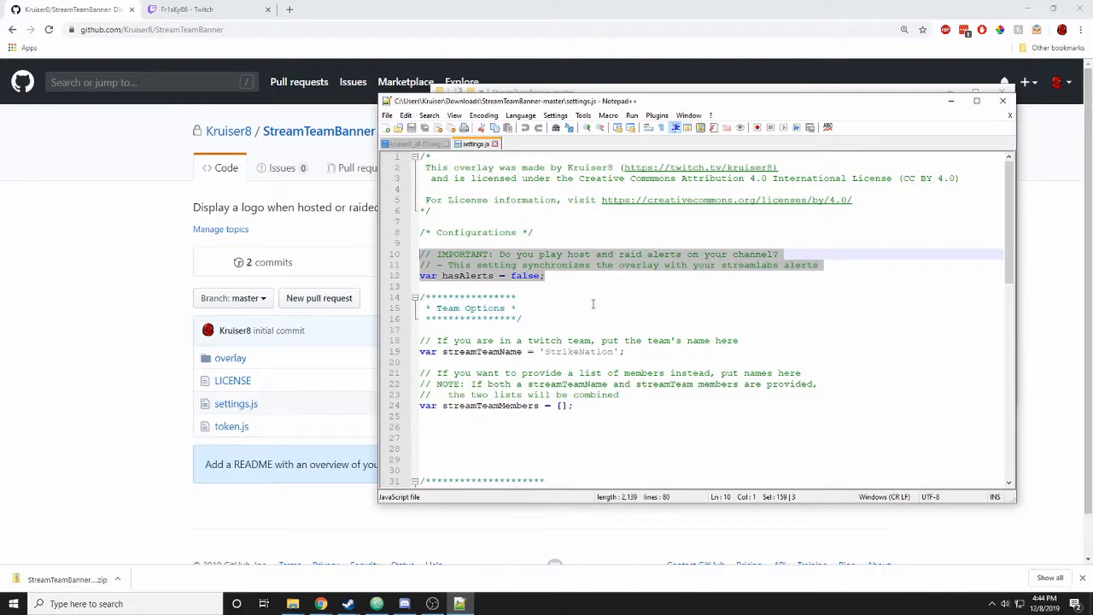
left_click(593, 304)
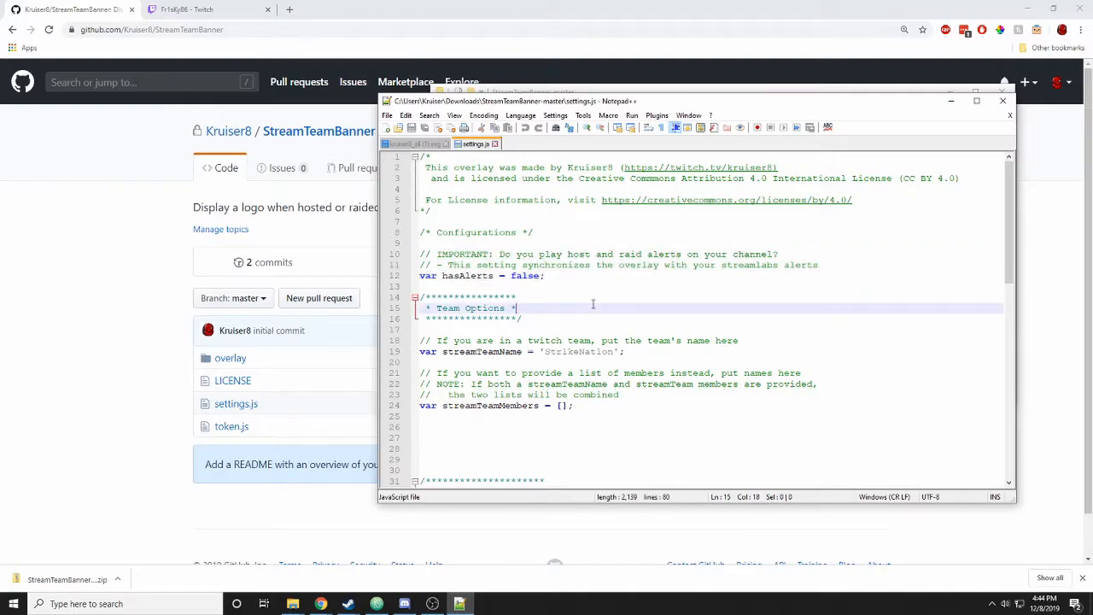
double_click(524, 276)
type("true")
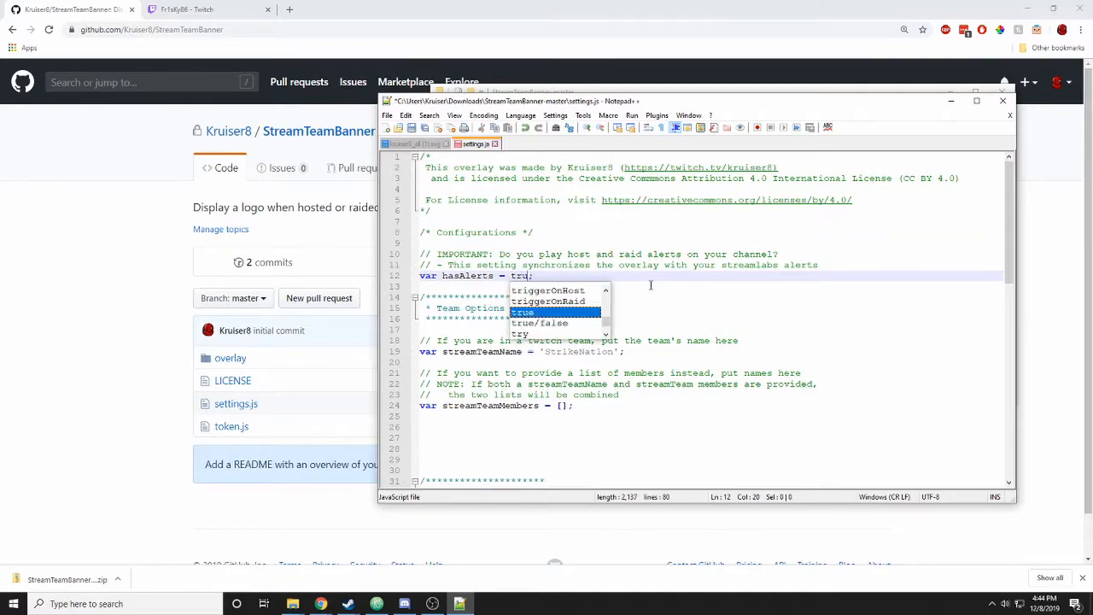
left_click(655, 285)
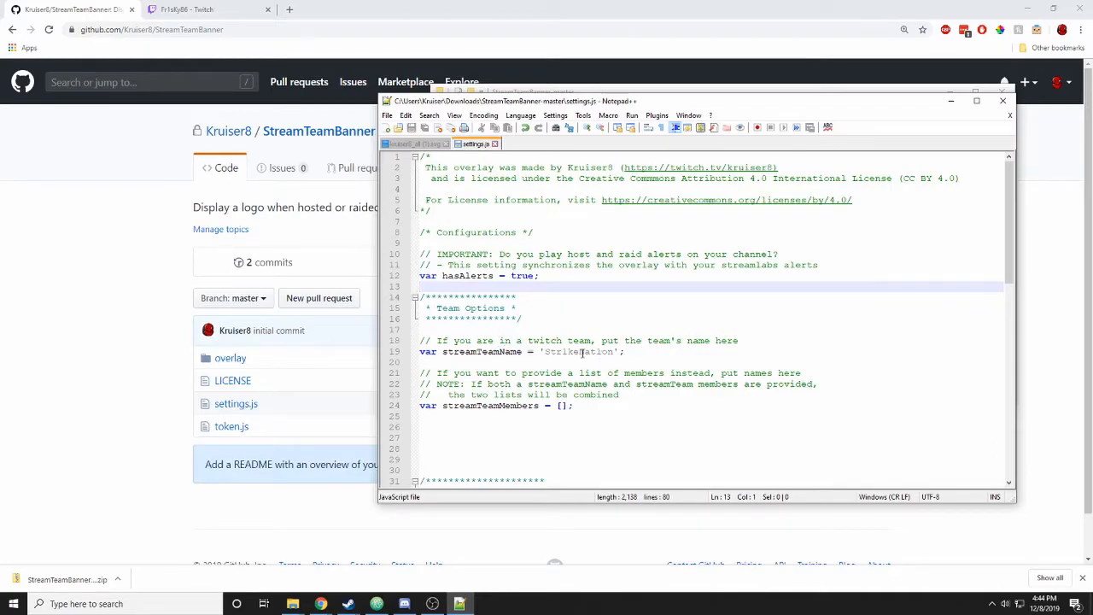
double_click(583, 353)
left_click(630, 352)
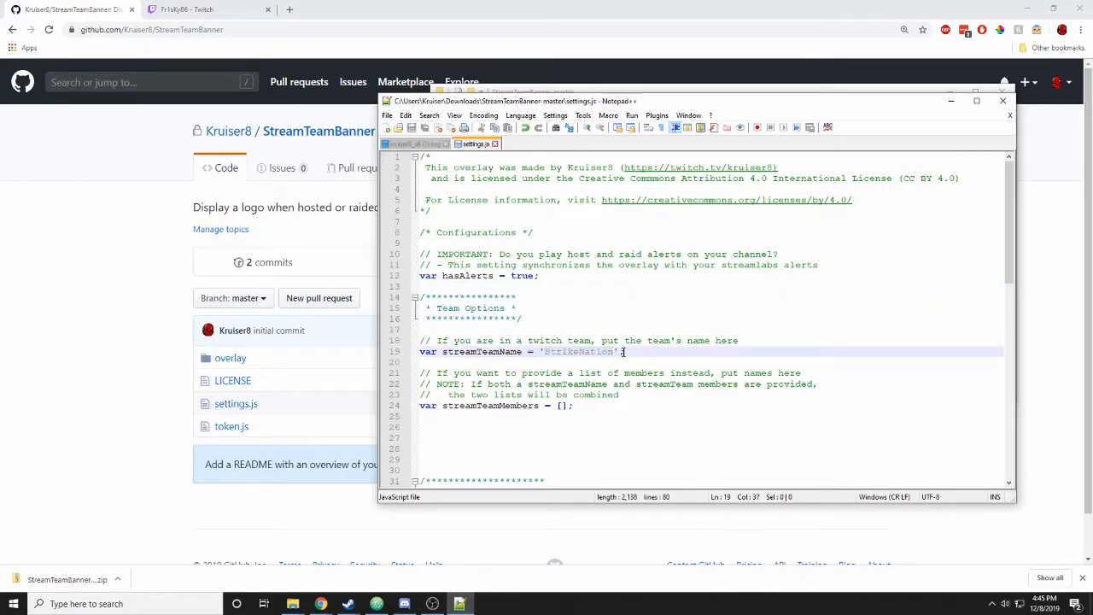
- In Twitch, visit a team member's channel and return to the Str1keNat1on team page
left_click(174, 7)
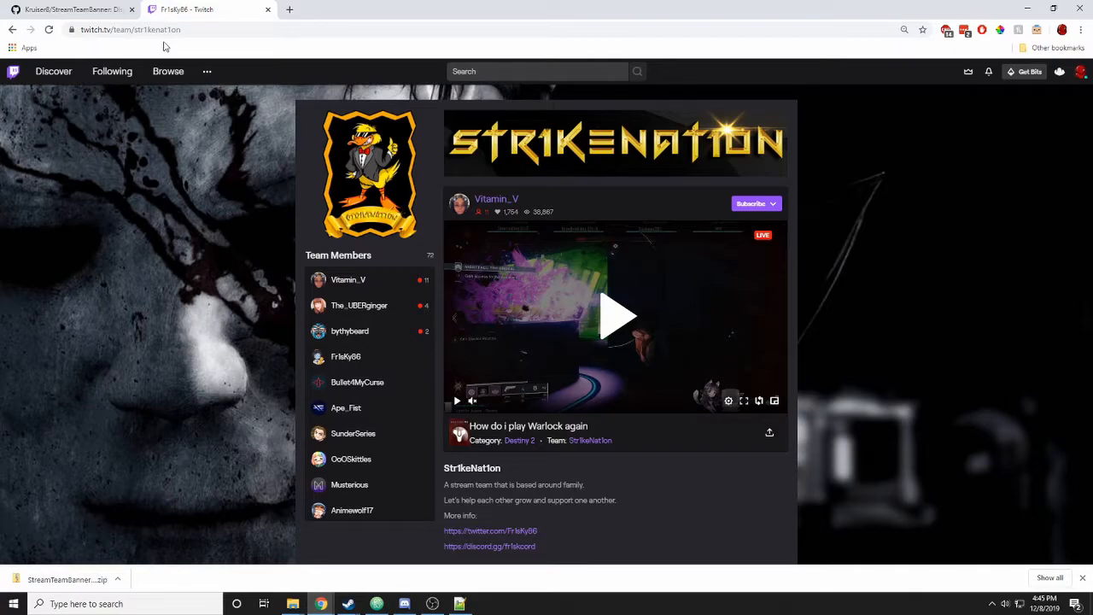
double_click(153, 32)
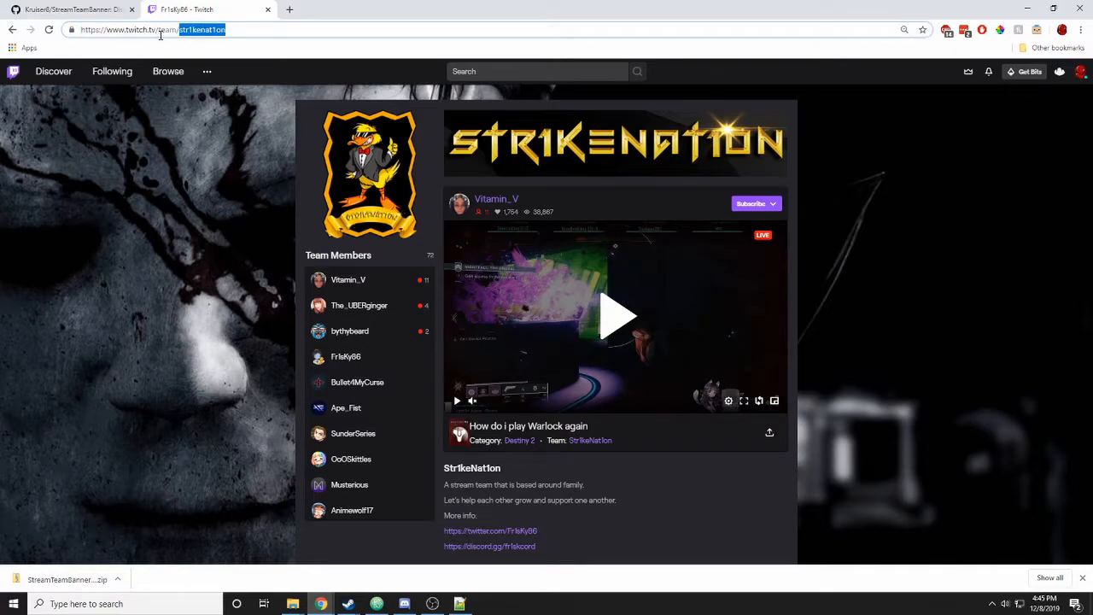
left_click(346, 356)
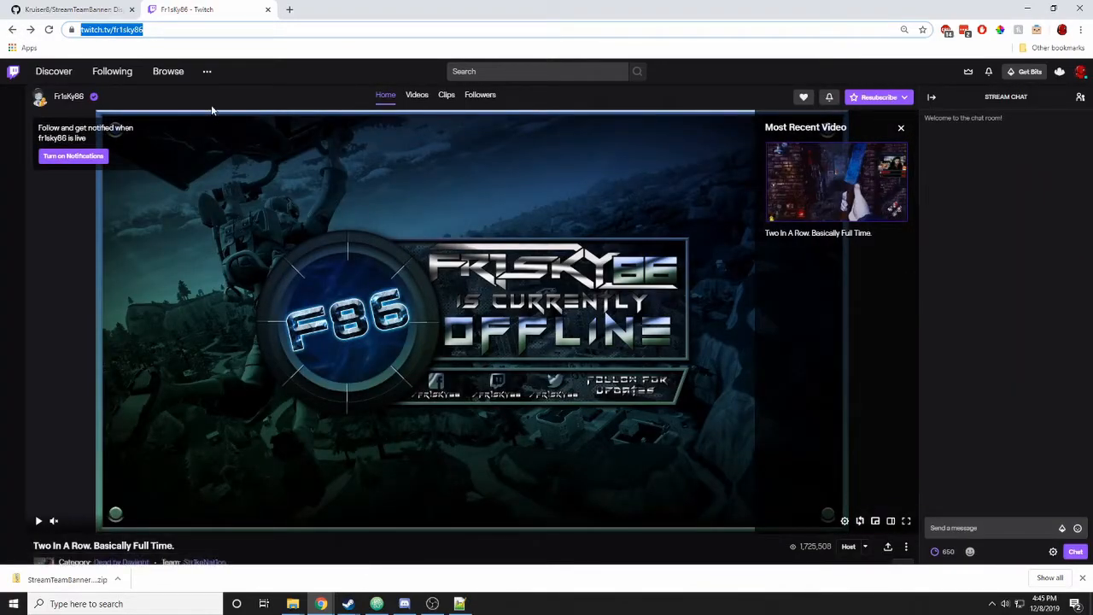
scroll(258, 162, "down", 2)
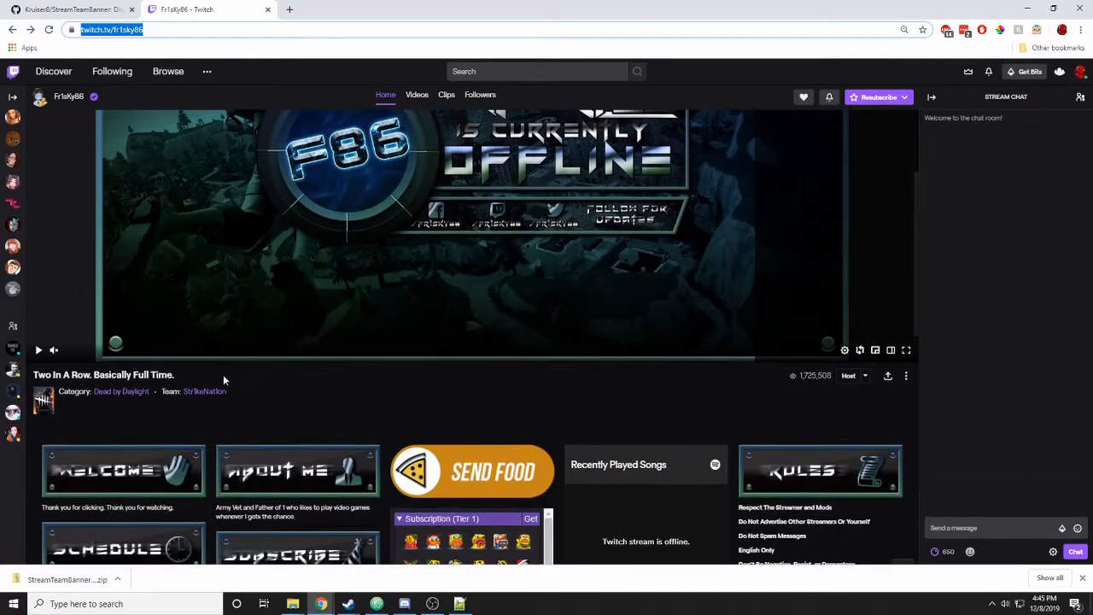
left_click(214, 393)
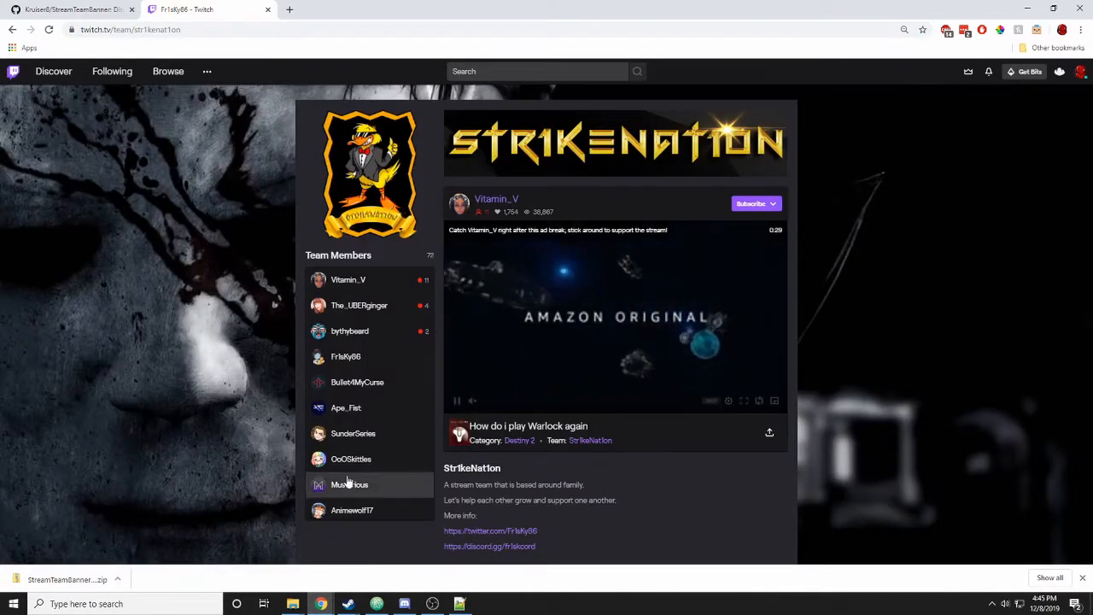
- Copy str1kenat1on from the team page address and select StrikeNation on line 19
left_click(156, 29)
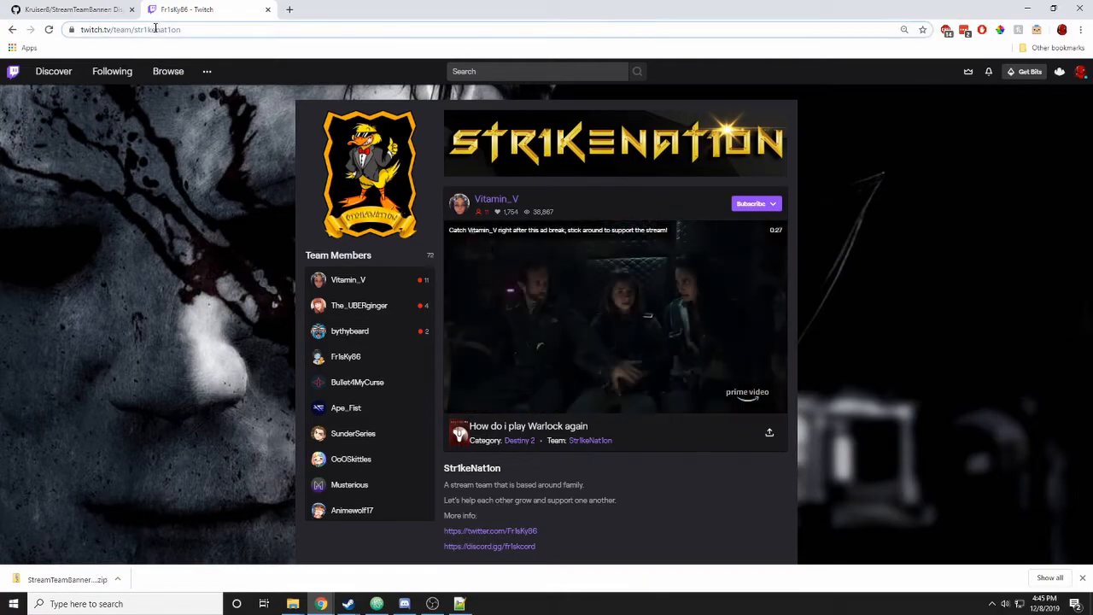
double_click(197, 30)
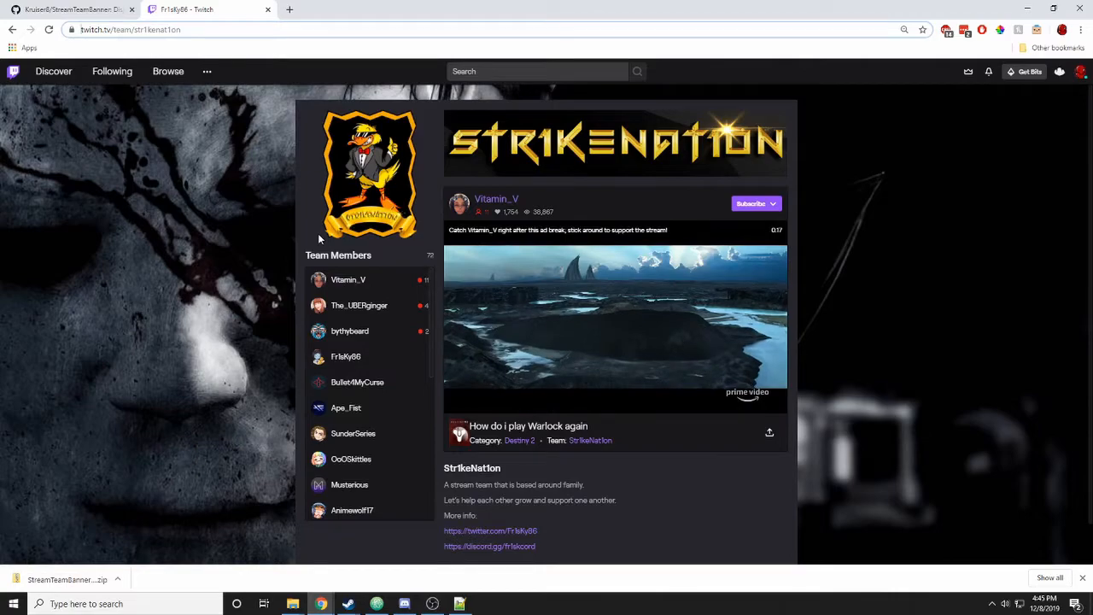
left_click(156, 29)
double_click(201, 30)
key("ctrl+c")
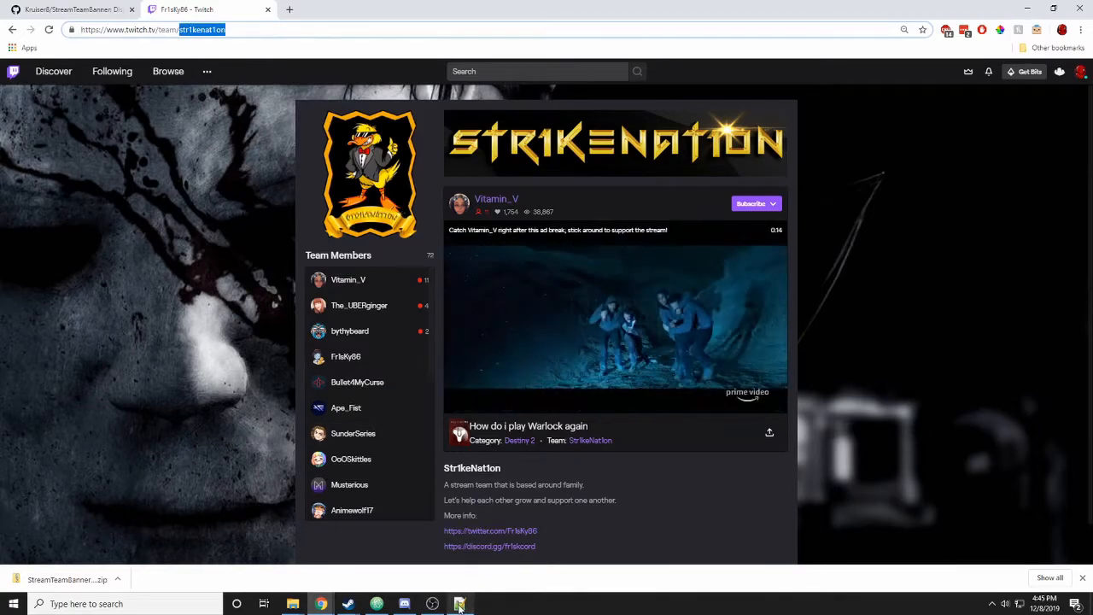
left_click(459, 604)
double_click(554, 352)
- Set streamTeamName to str1kenat1on, then to 'Trail Blazers', saving settings.js each time
key("ctrl+v")
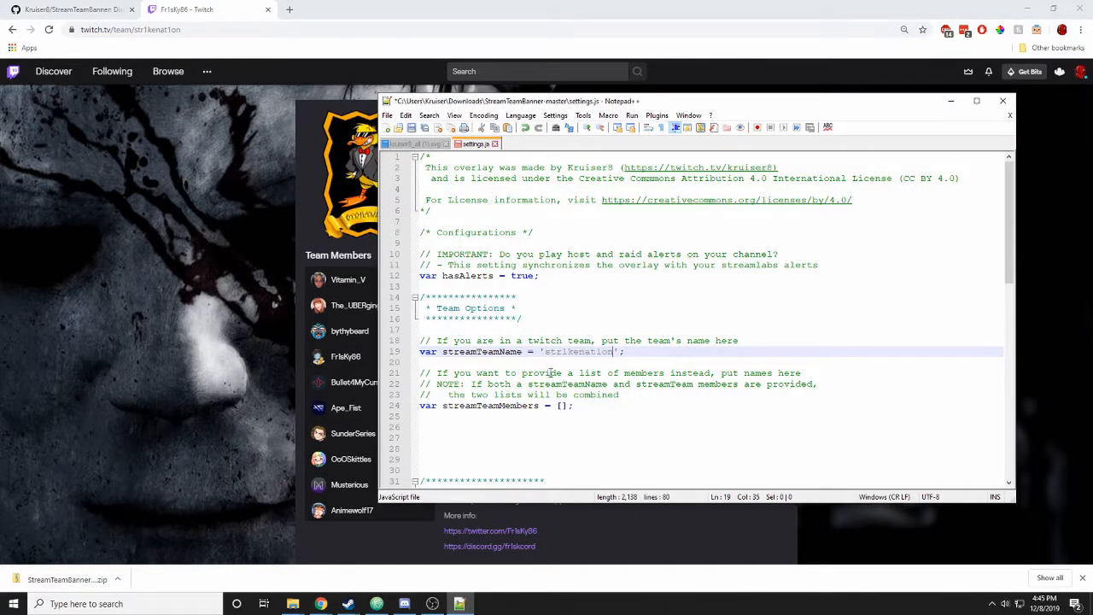
key("ctrl+s")
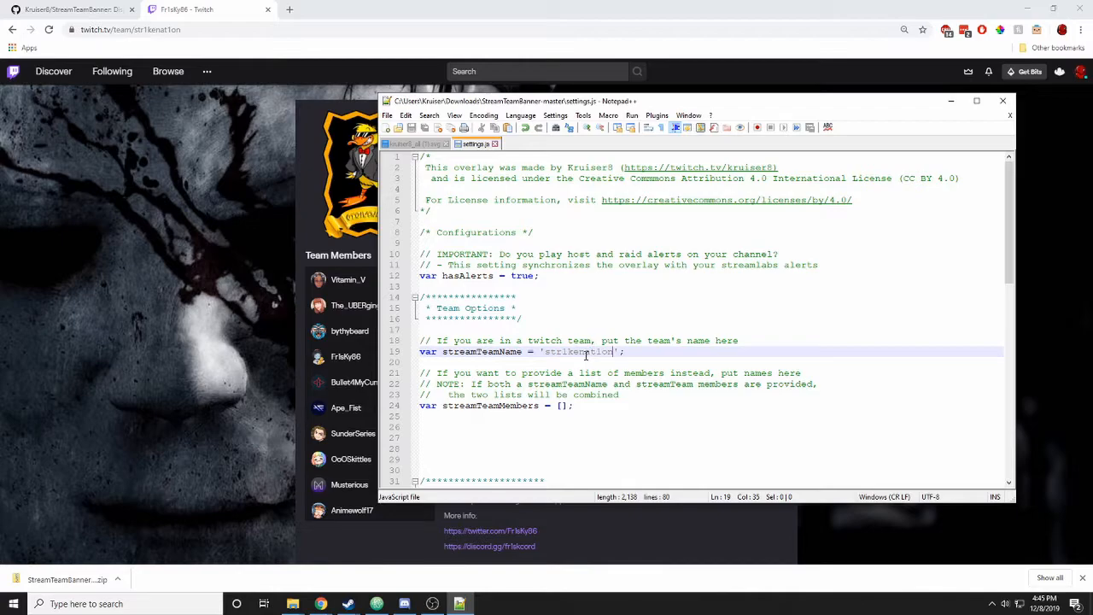
double_click(579, 352)
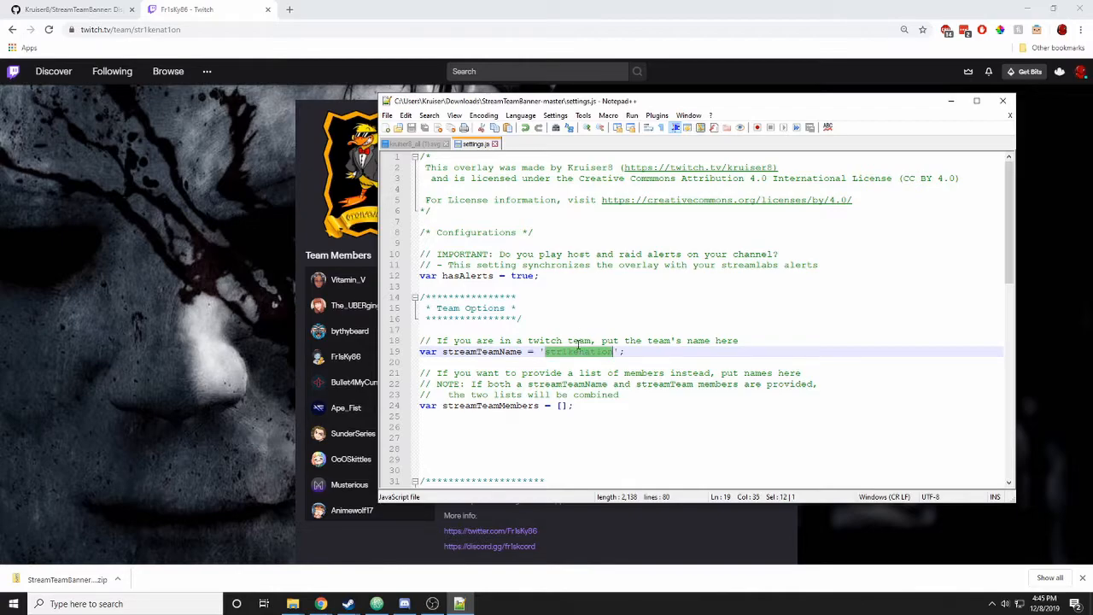
type("Trail Blaz")
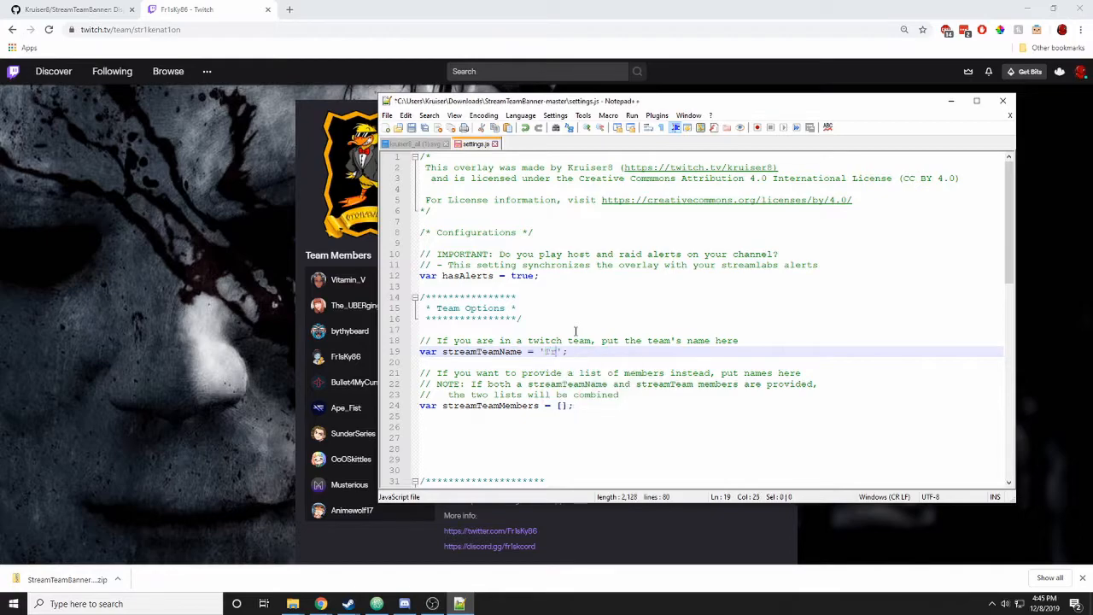
type("ers")
key("ctrl+s")
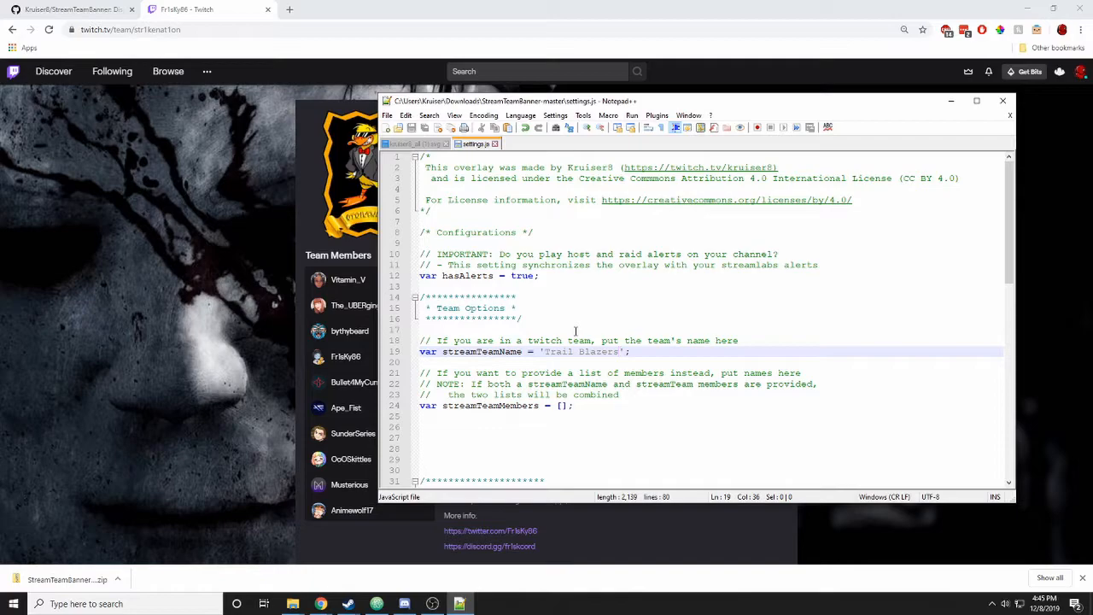
scroll(567, 353, "down", 1)
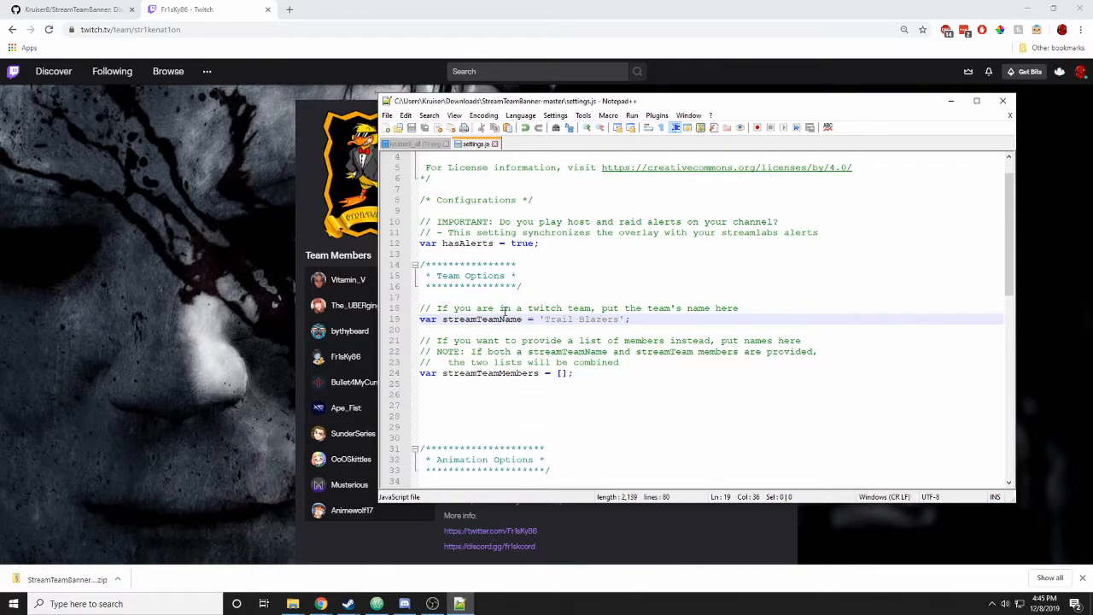
left_click(562, 373)
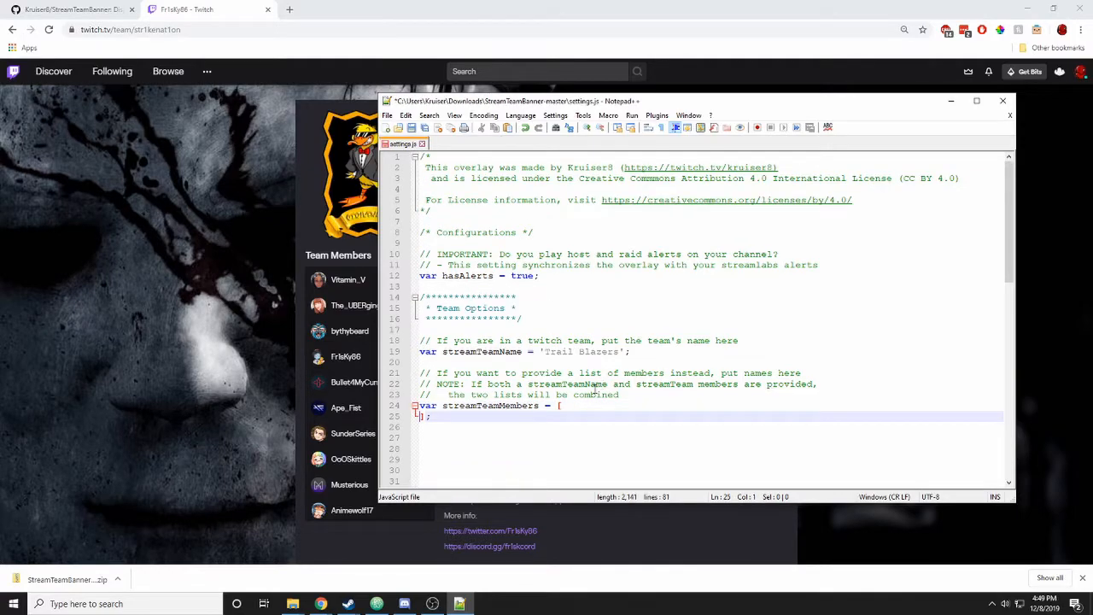
- Enter three quoted Twitch usernames in streamTeamMembers, one per line, drop the trailing comma, and save
key("Return")
key("Up")
type("Sillaria")
key("BackSpace")
key("BackSpace")
key("BackSpace")
key("BackSpace")
key("BackSpace")
type("ariagames',")
key("Return")
type("'kruiser8")
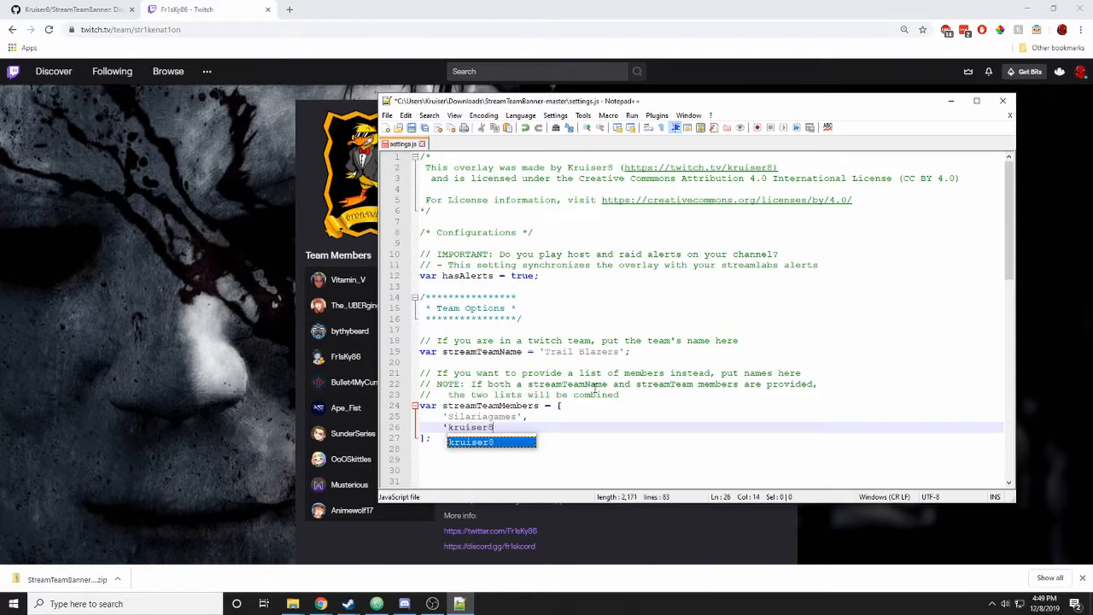
type("',")
key("Return")
type("'tinman136")
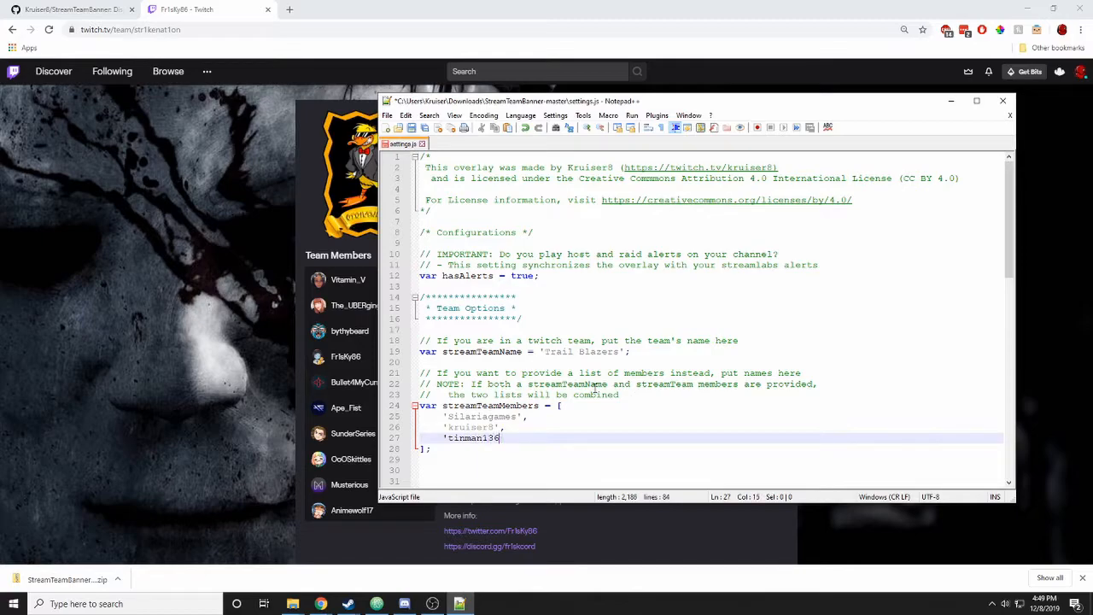
type("5',")
key("Return")
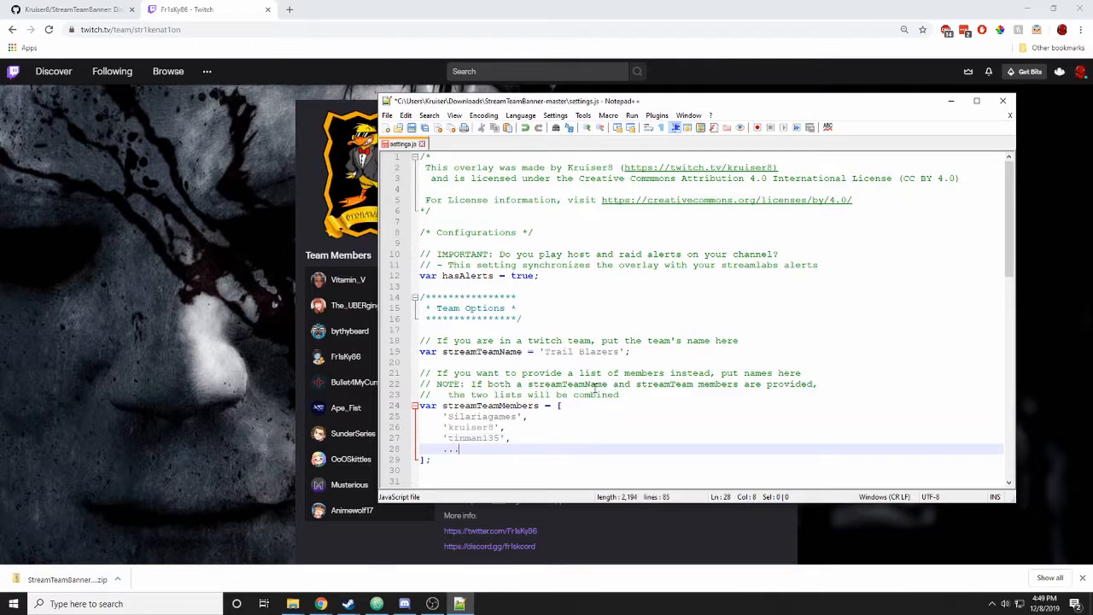
key("BackSpace")
key("BackSpace")
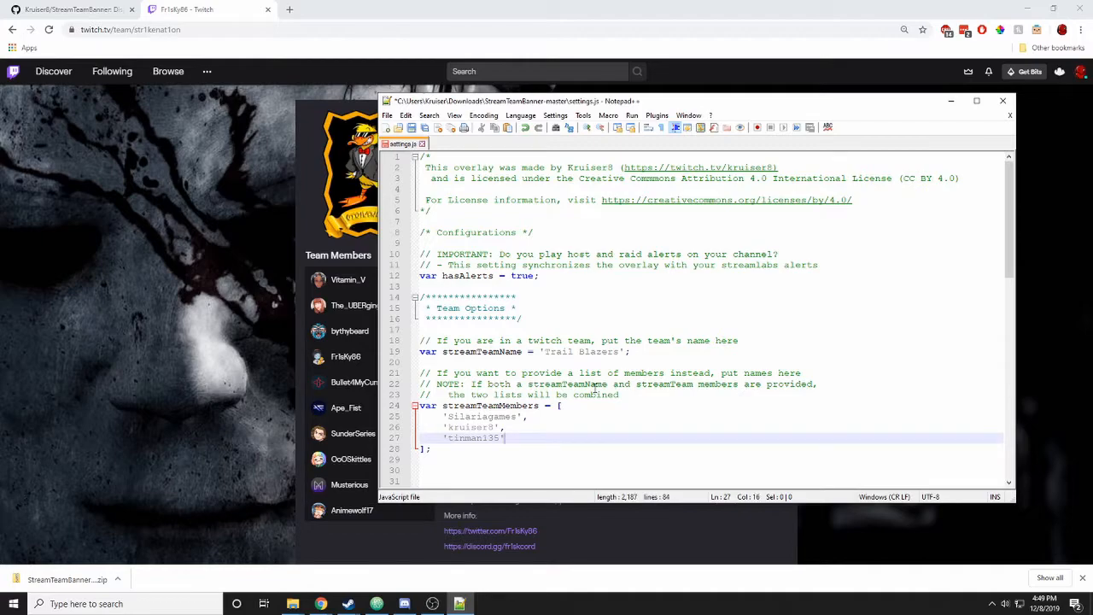
key("ctrl+s")
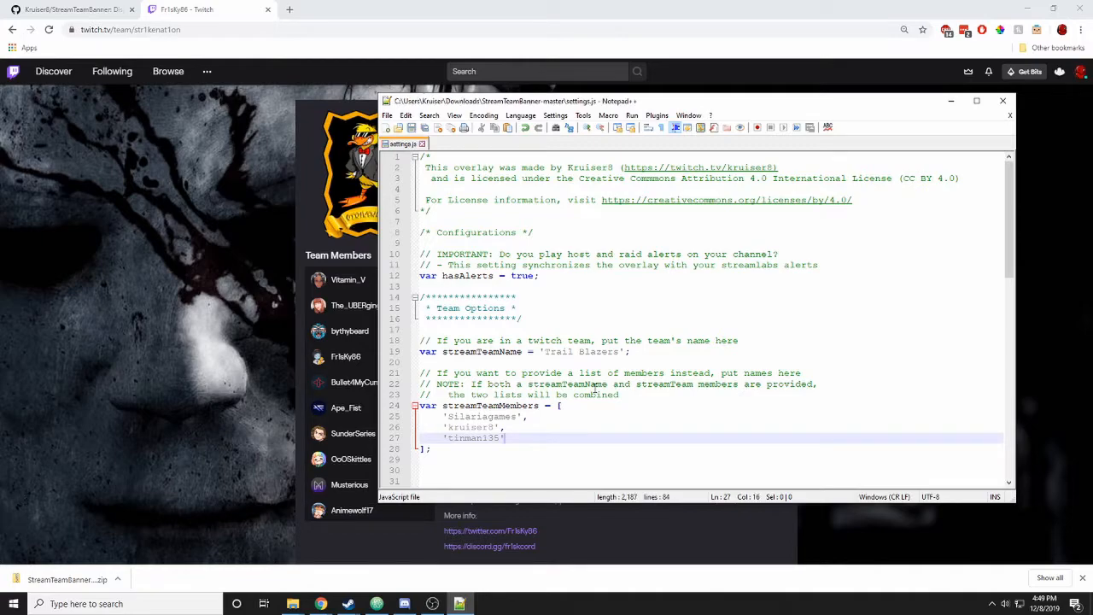
- Change the Animation Options duration from 20 to 30 and repeat from 20 to 15, then save
left_click_drag(1012, 186, 1004, 289)
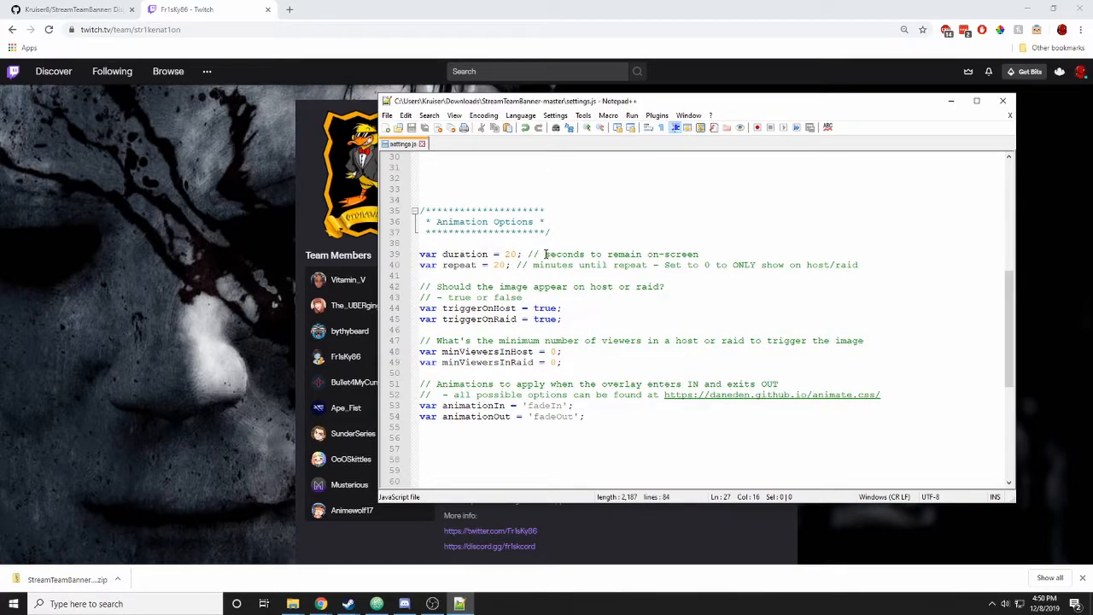
left_click(504, 254)
double_click(507, 254)
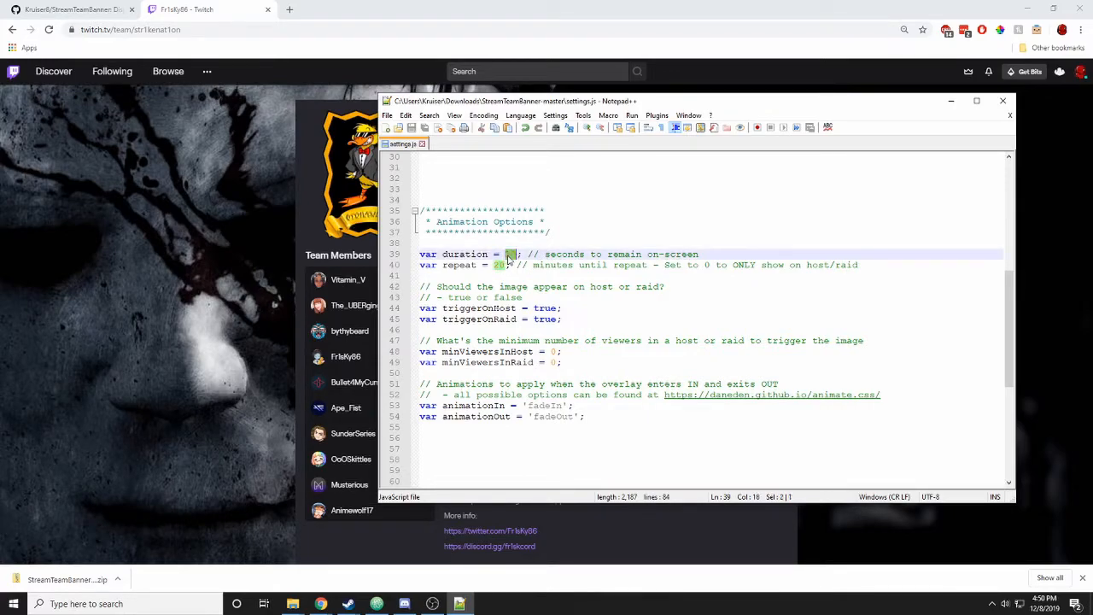
type("30")
key("Left")
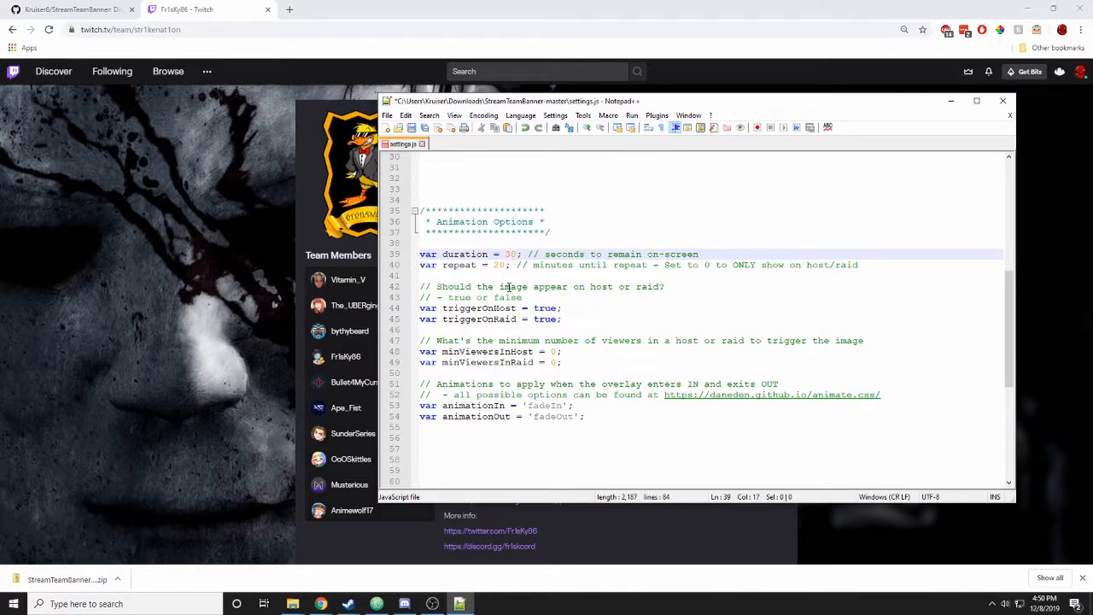
double_click(498, 265)
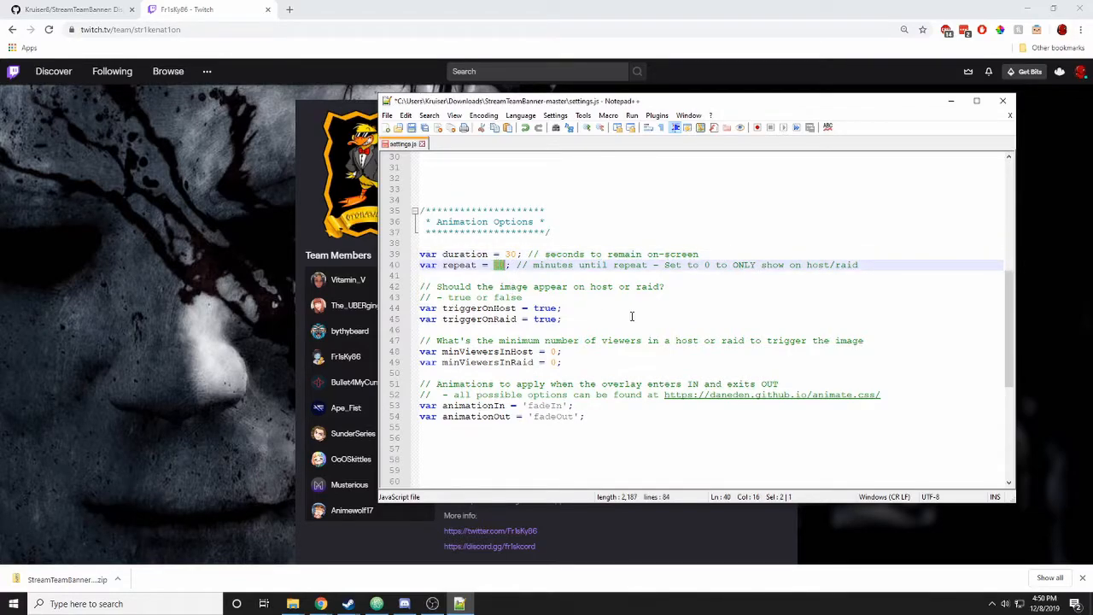
type("15")
key("ctrl+s")
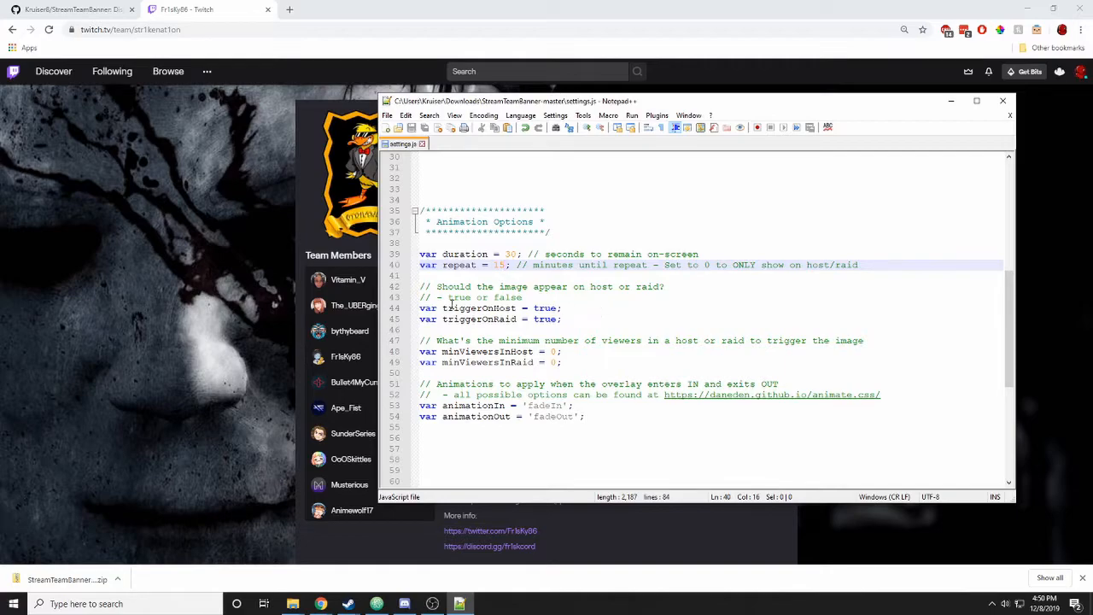
- Set triggerOnHost on line 44 to false and save settings.js
left_click(482, 309)
double_click(547, 309)
type("false")
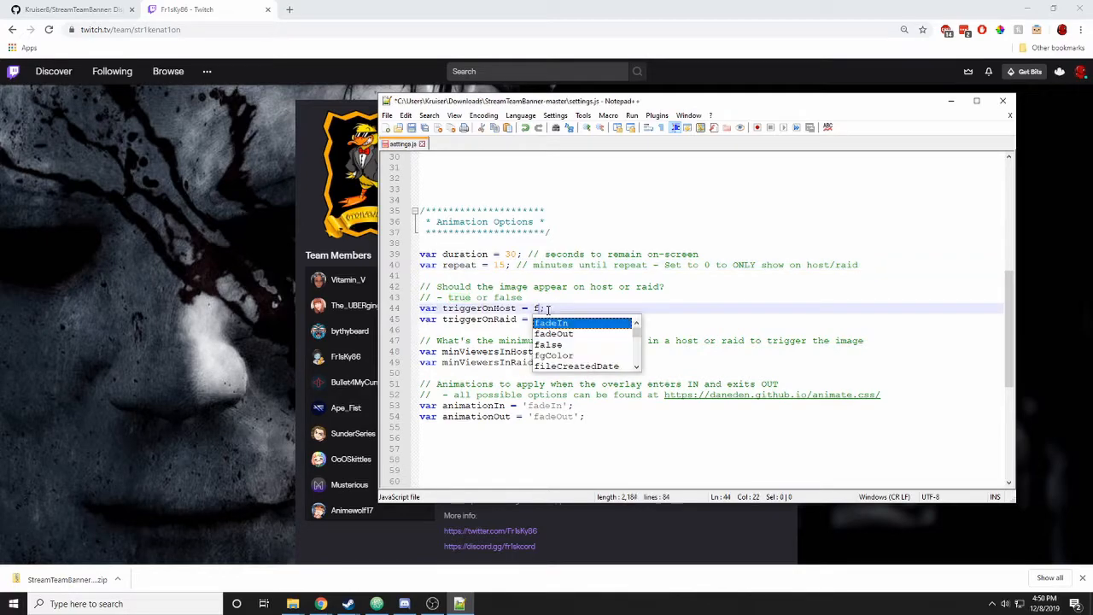
key("Escape")
key("Up")
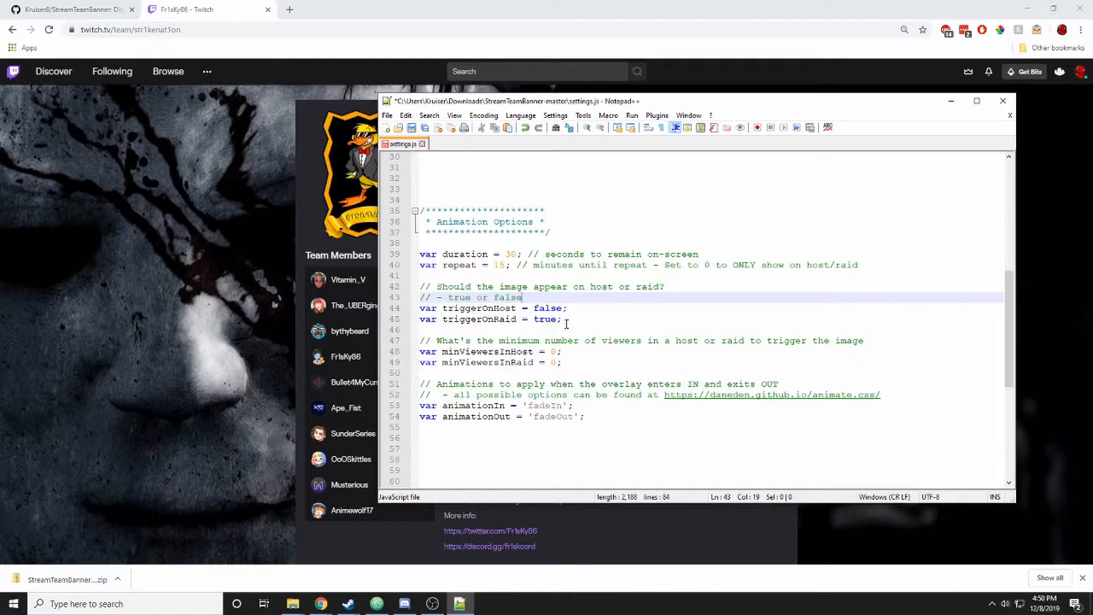
key("ctrl+s")
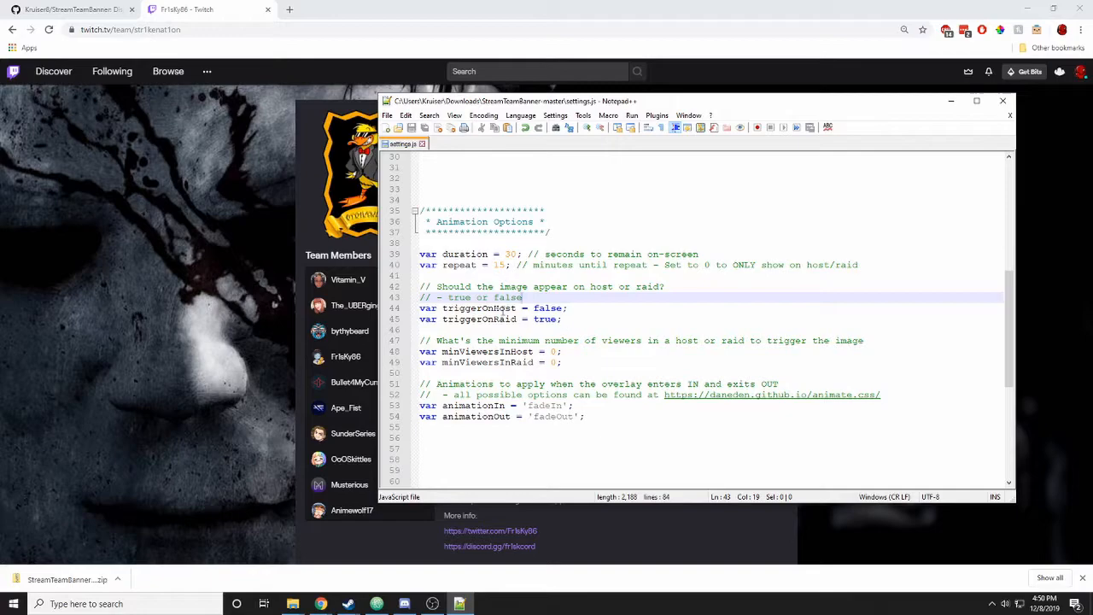
- Keep triggerOnRaid true and minViewersInRaid at 0 after trying 5, then save
left_click(502, 308)
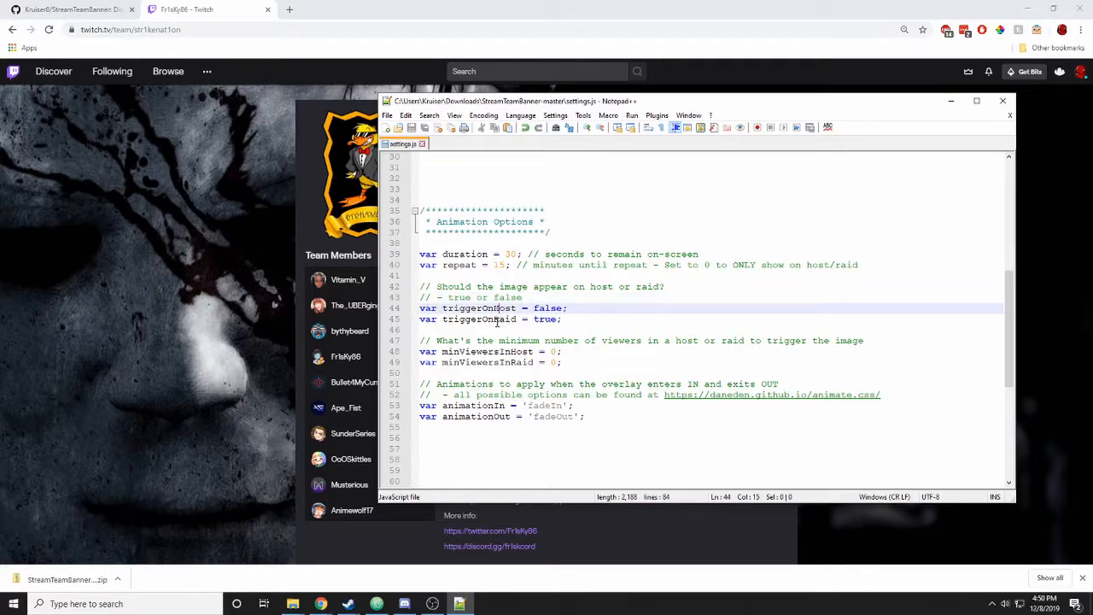
left_click(496, 321)
left_click(526, 335)
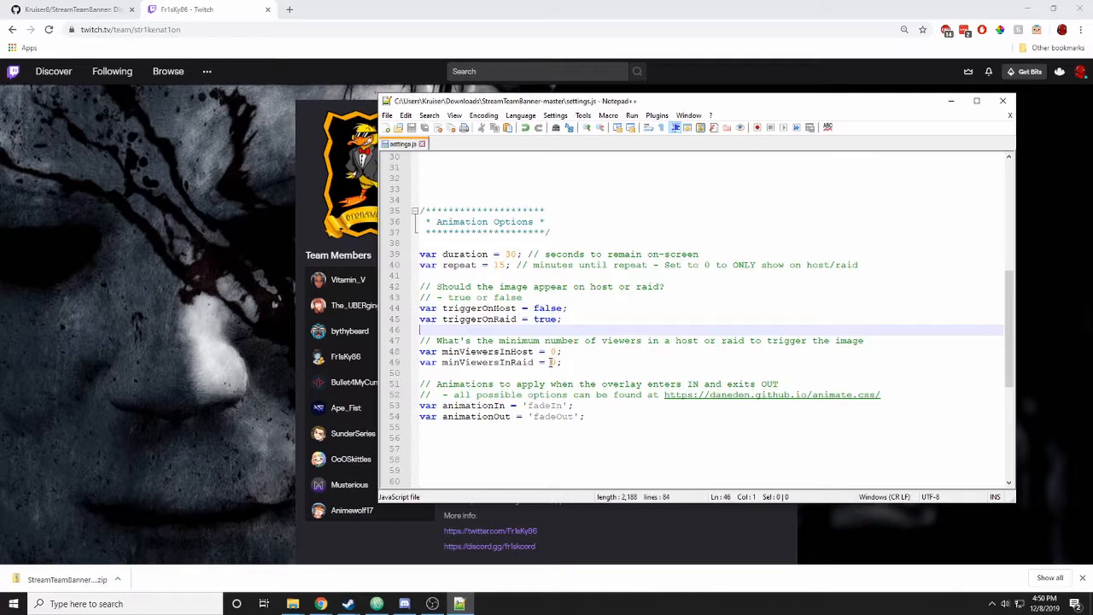
double_click(551, 362)
type("5")
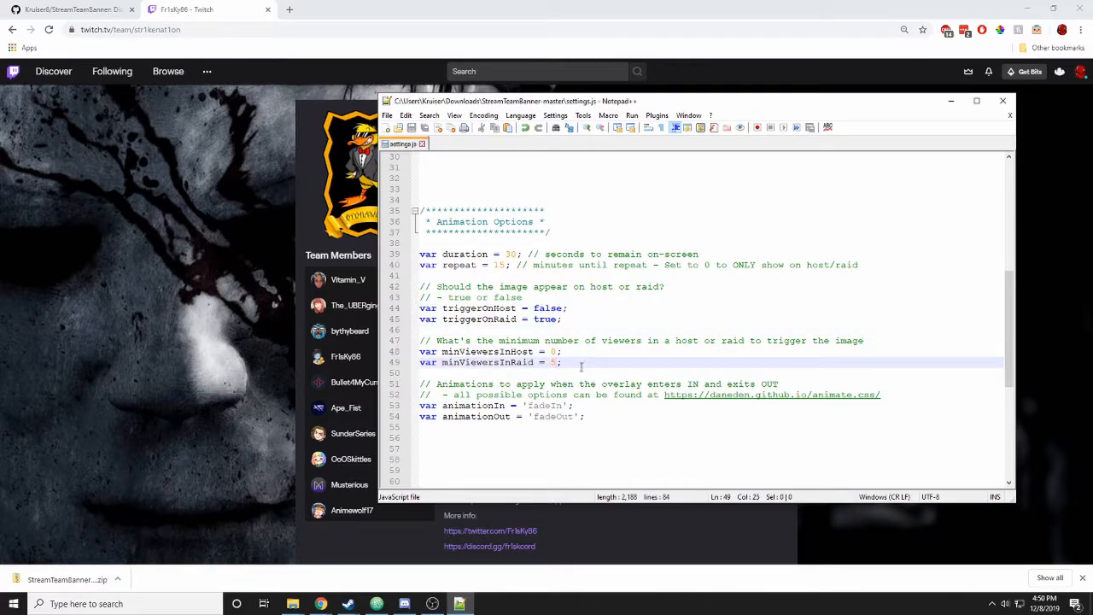
key("BackSpace")
type("0")
key("ctrl+s")
- Copy the Animate.css link from the settings comments and load it in the browser
left_click_drag(664, 395, 904, 398)
key("ctrl+c")
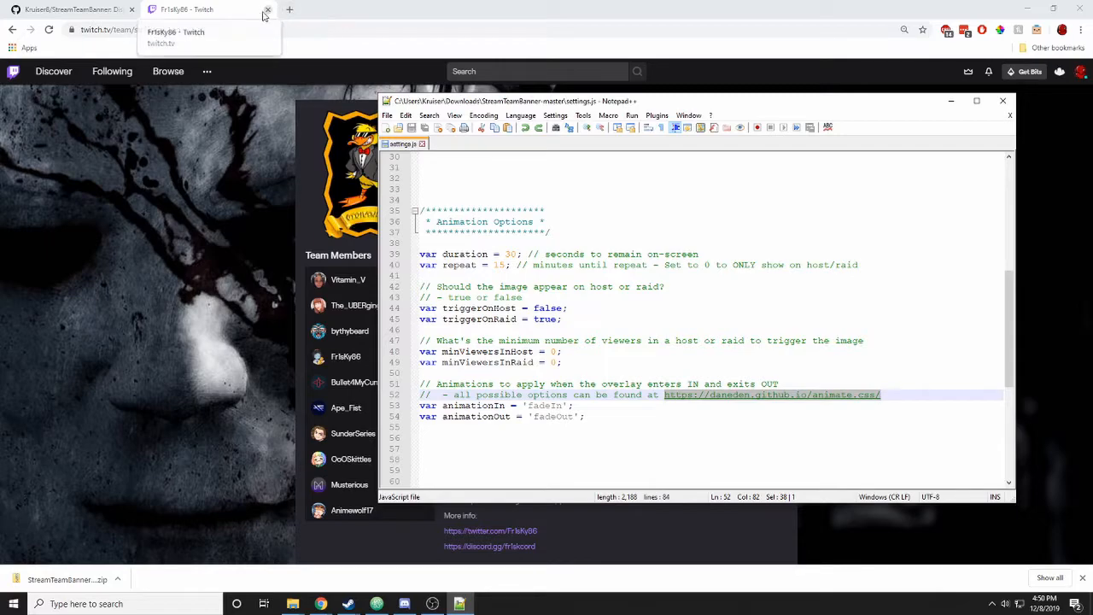
left_click(247, 28)
key("ctrl+v")
key("ctrl+a")
key("ctrl+v")
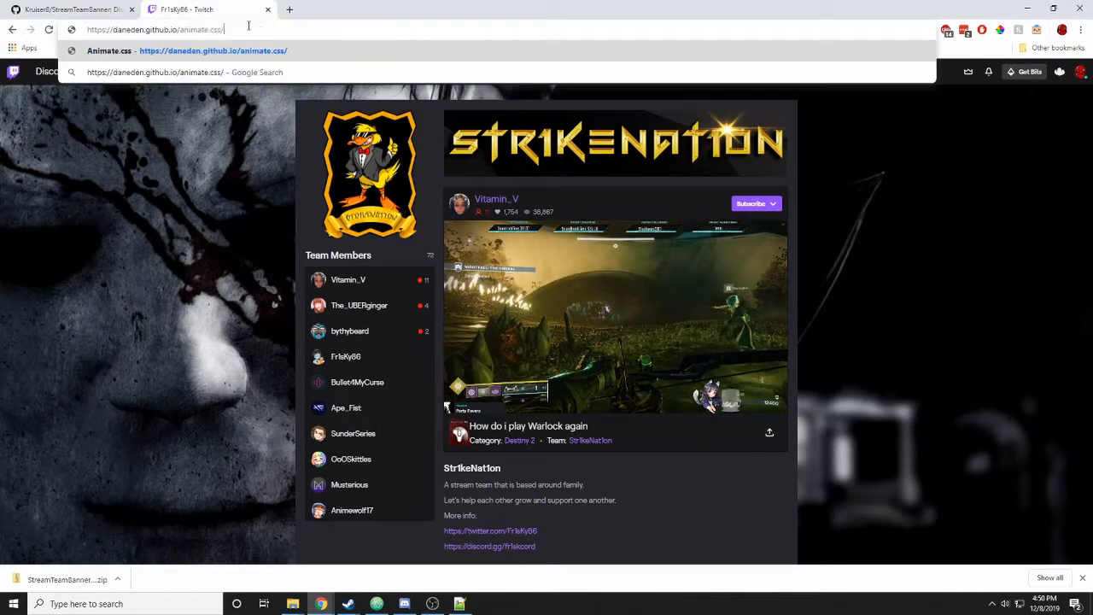
key("Return")
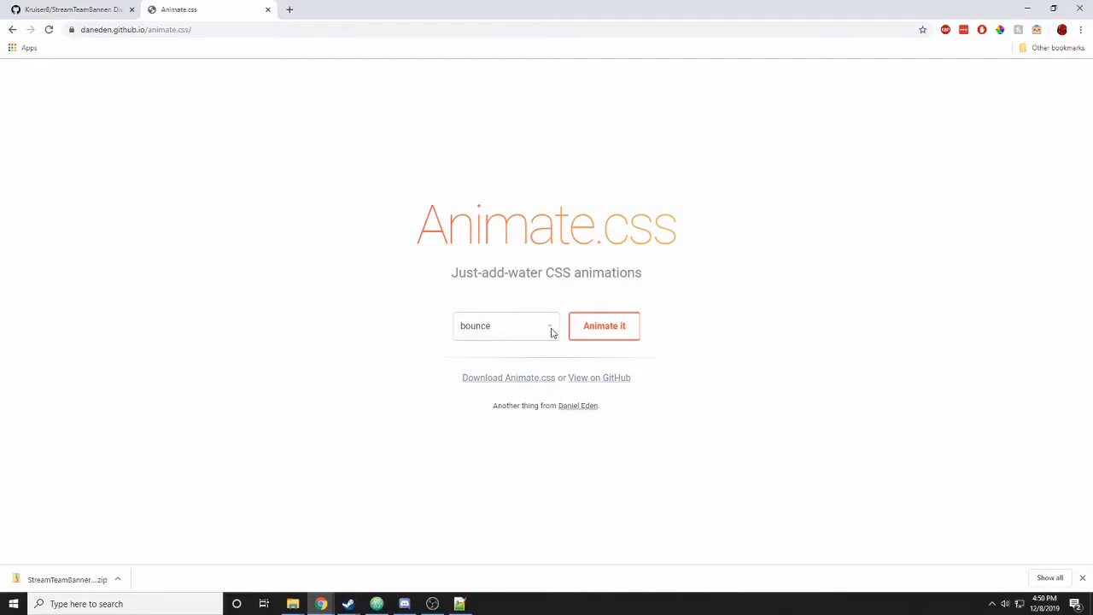
- Preview the bounceIn, bounceInLeft and flipInX animations on the Animate.css demo page
left_click(550, 332)
scroll(521, 380, "down", 2)
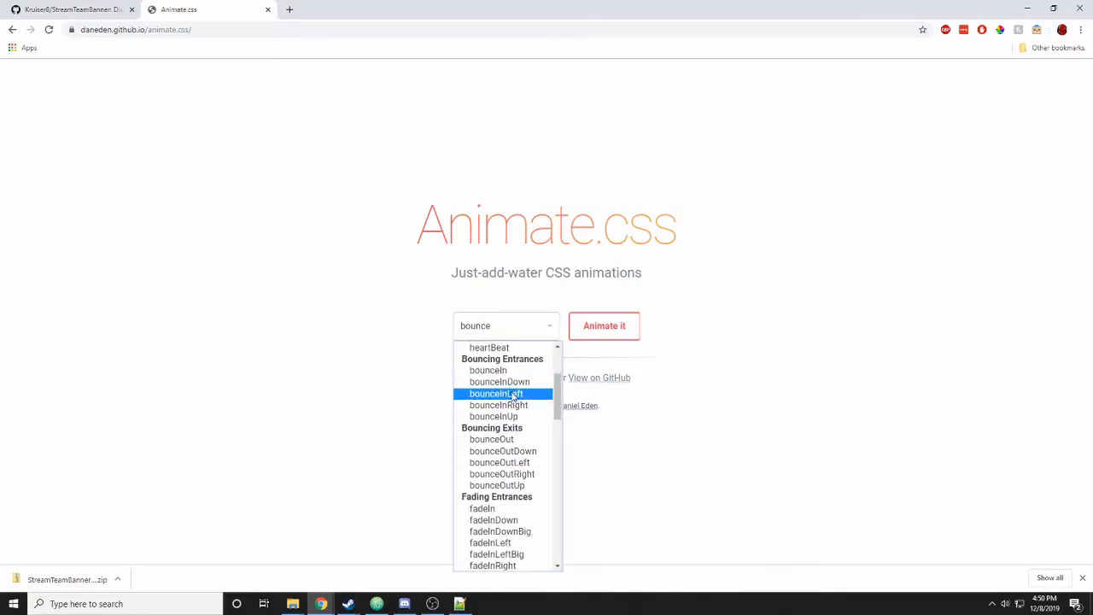
left_click(496, 374)
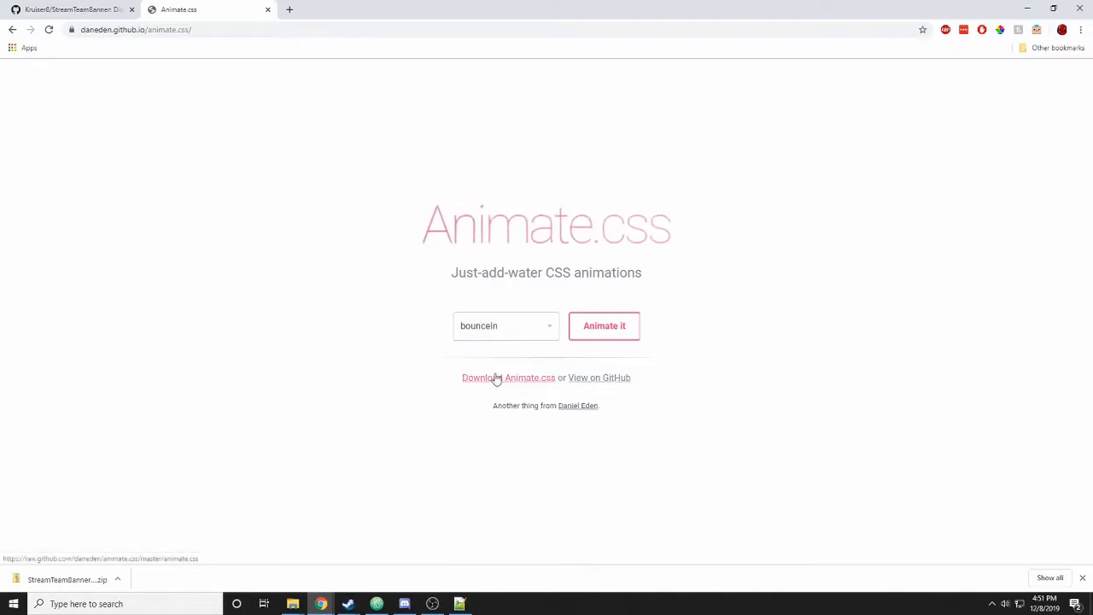
left_click(505, 335)
scroll(513, 390, "down", 2)
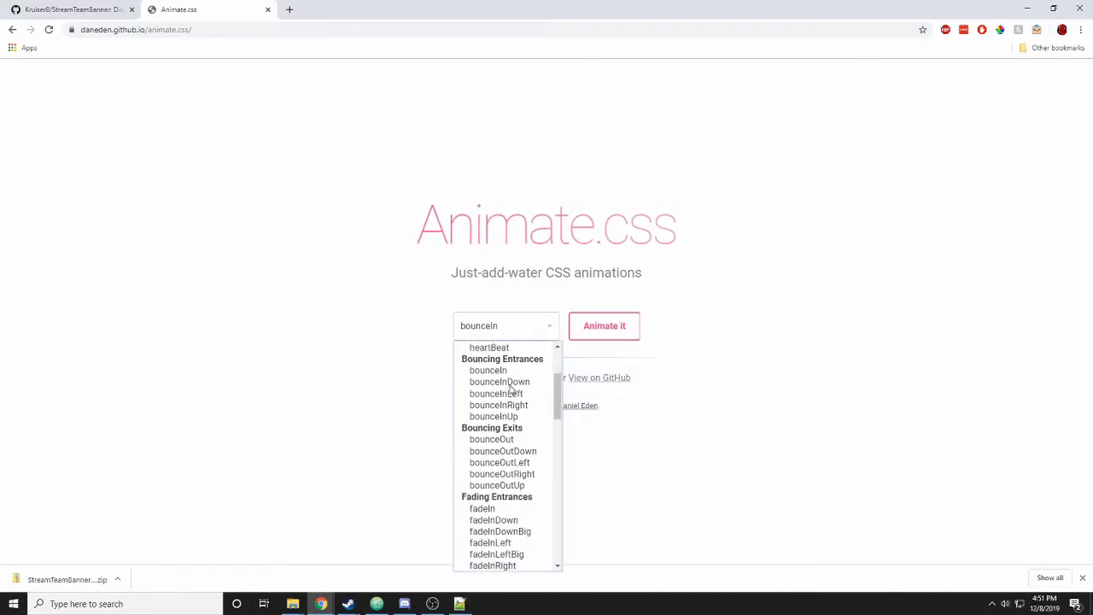
left_click(513, 396)
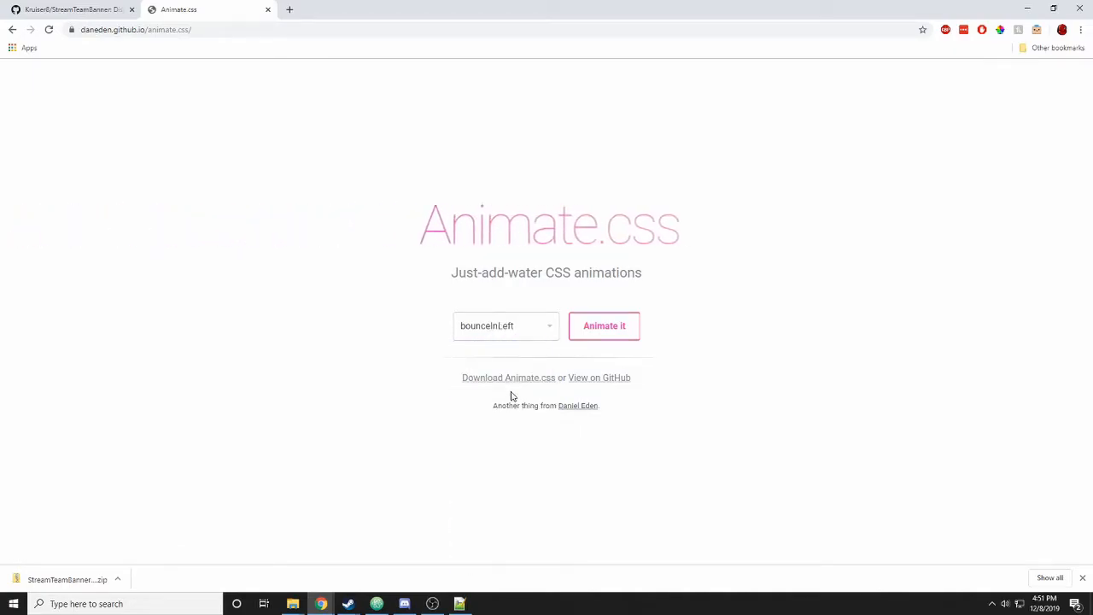
left_click(525, 337)
scroll(523, 375, "down", 2)
scroll(522, 381, "down", 3)
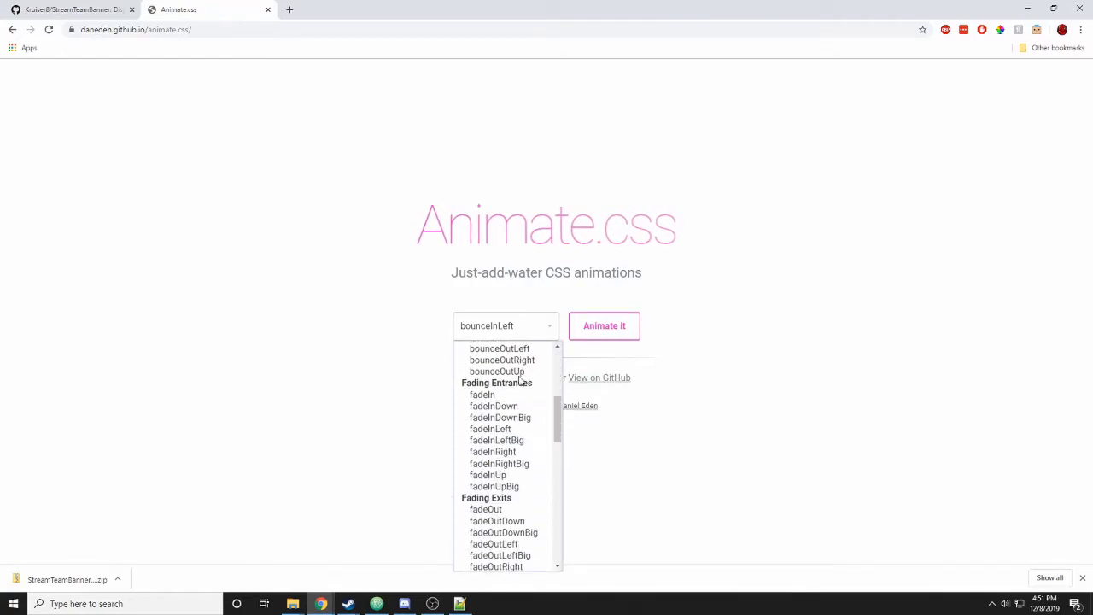
scroll(519, 389, "down", 3)
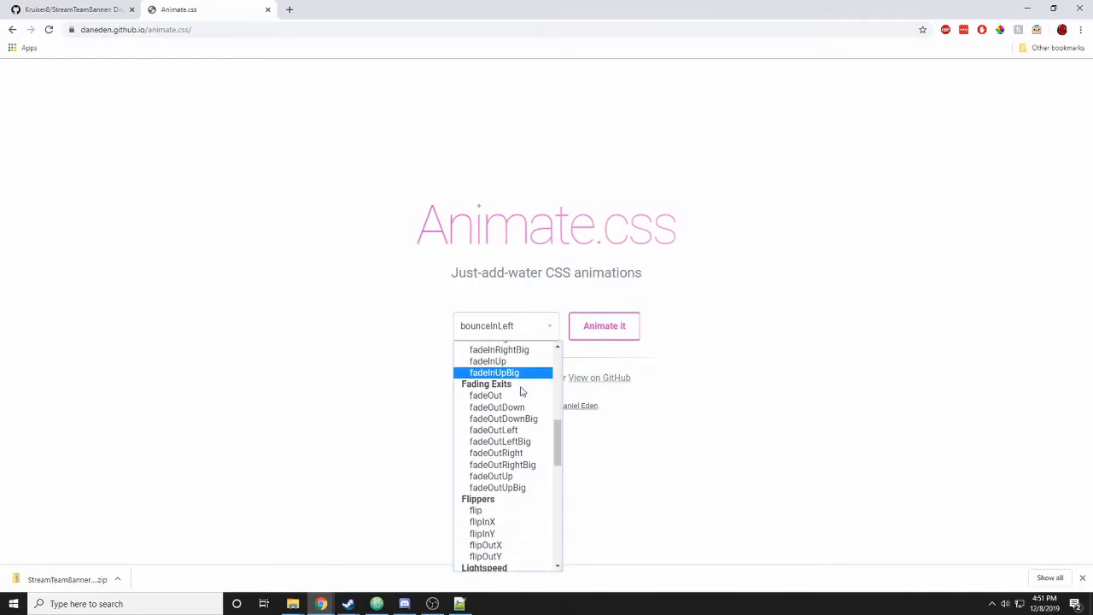
left_click(517, 522)
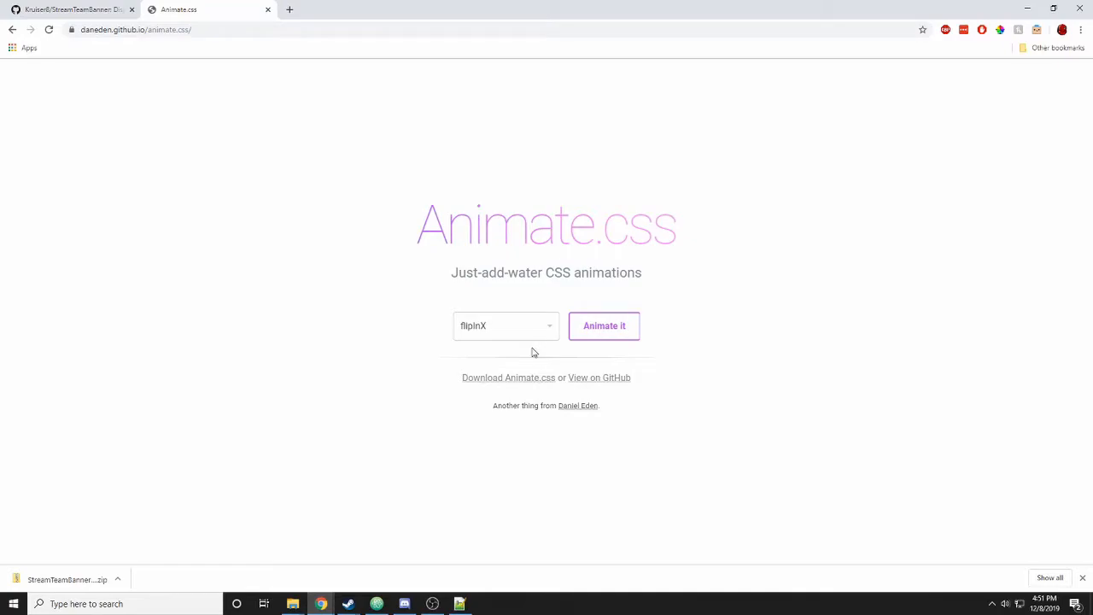
left_click(459, 603)
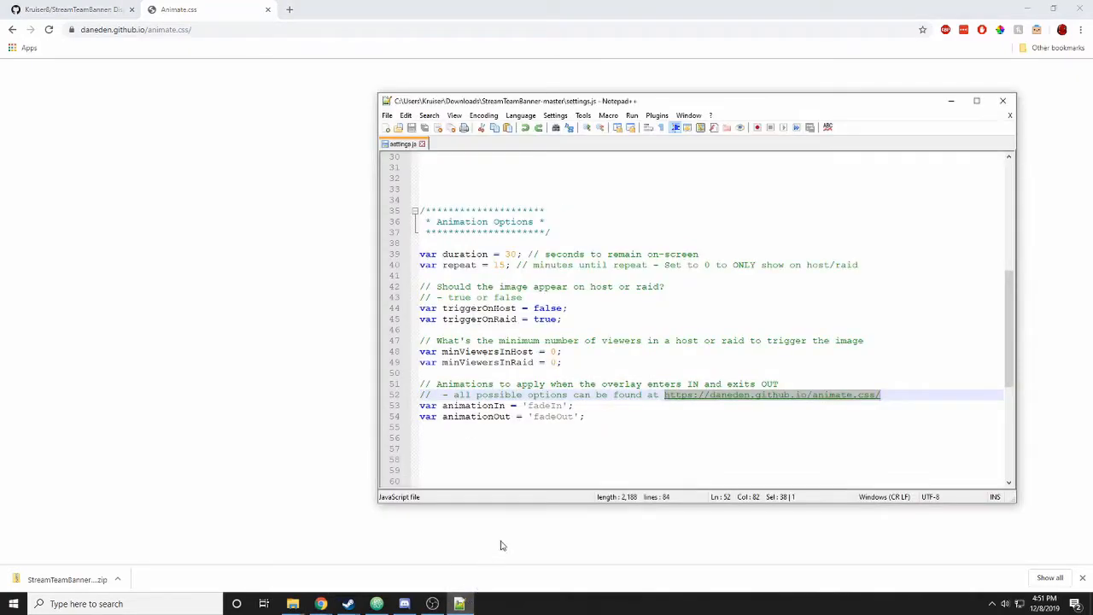
- Replace animationIn 'fadeIn' on line 53 with 'flipInX' and save settings.js
left_click_drag(556, 104, 787, 129)
left_click(767, 430)
double_click(767, 430)
type("flipInX")
key("ctrl+s")
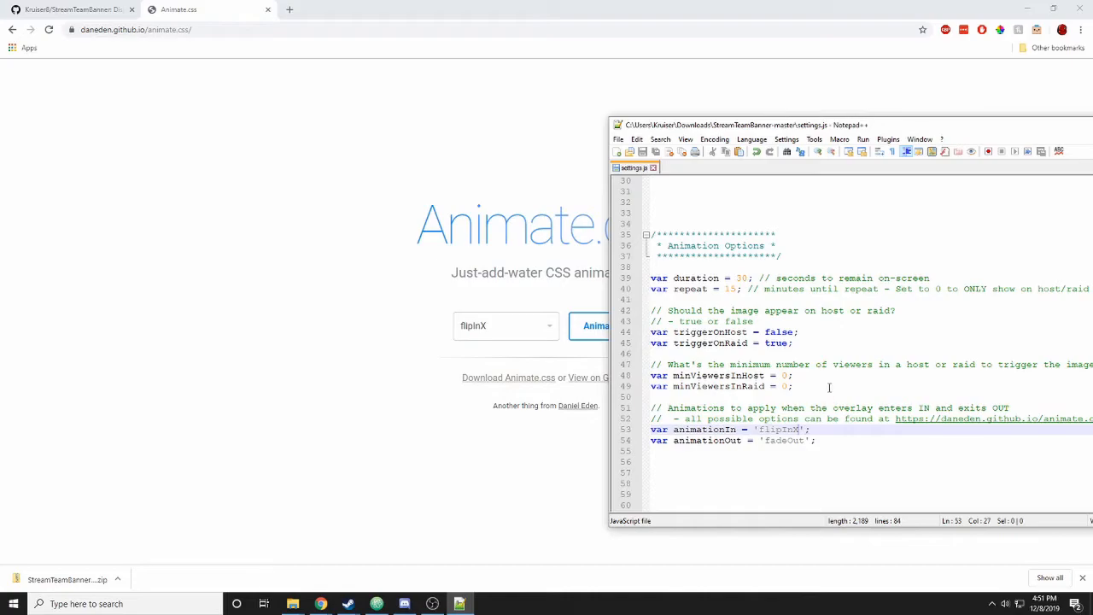
- Select the strikenation image name on line 64, then bring up the StreamTeamBanner-master folder
left_click_drag(887, 129, 632, 112)
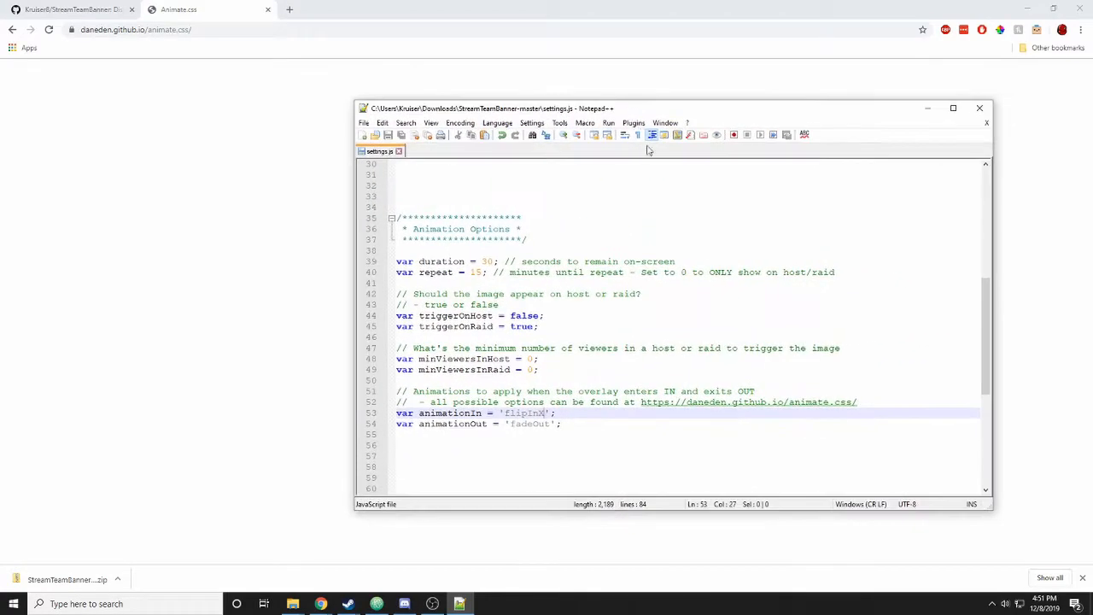
left_click_drag(987, 322, 1004, 430)
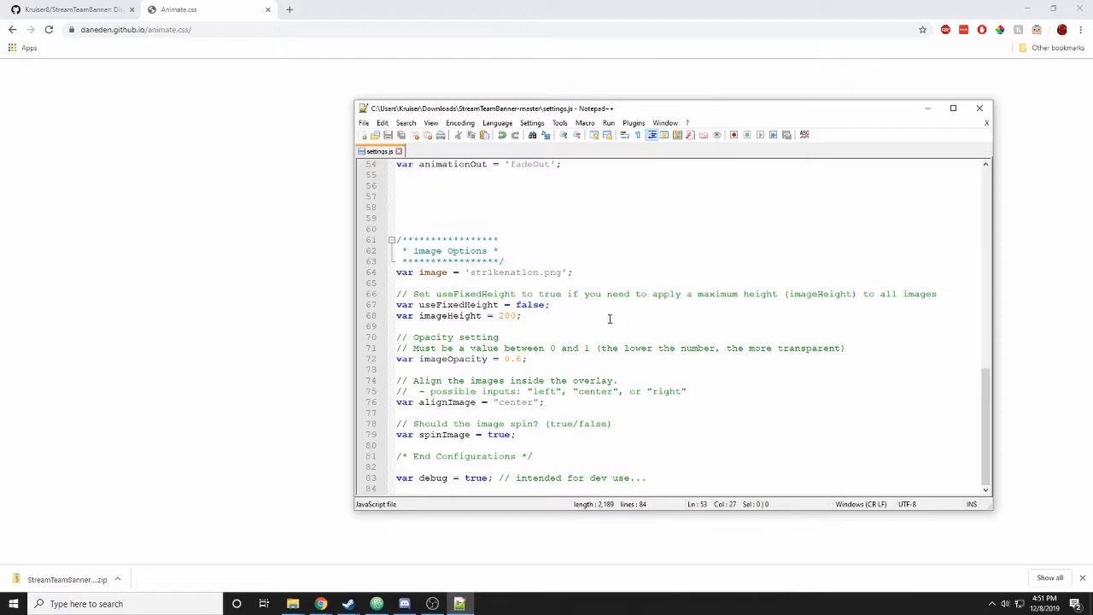
double_click(498, 273)
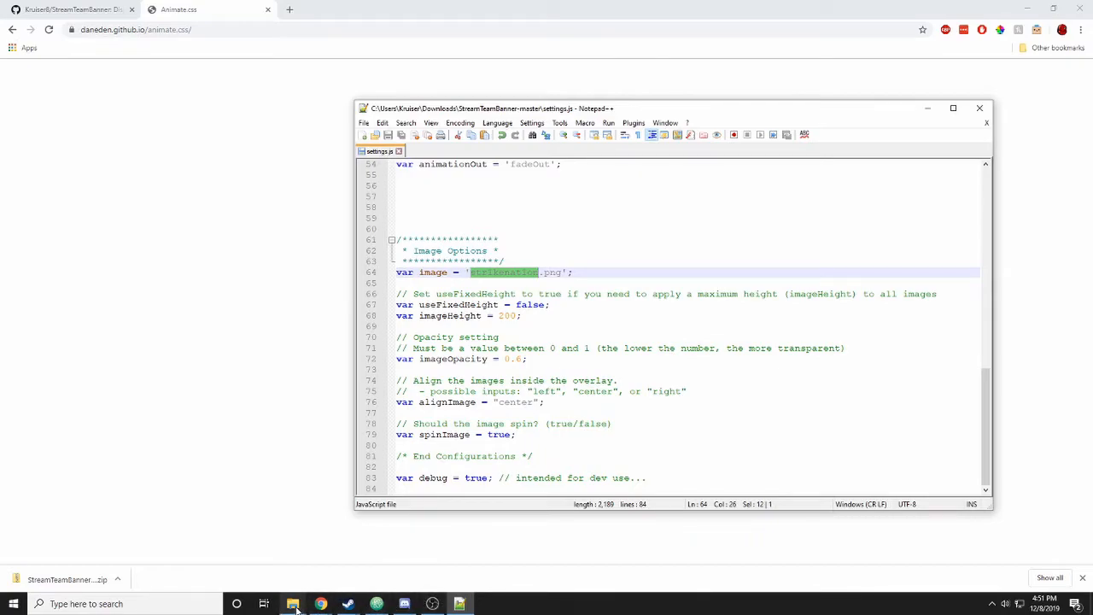
mouse_move(297, 608)
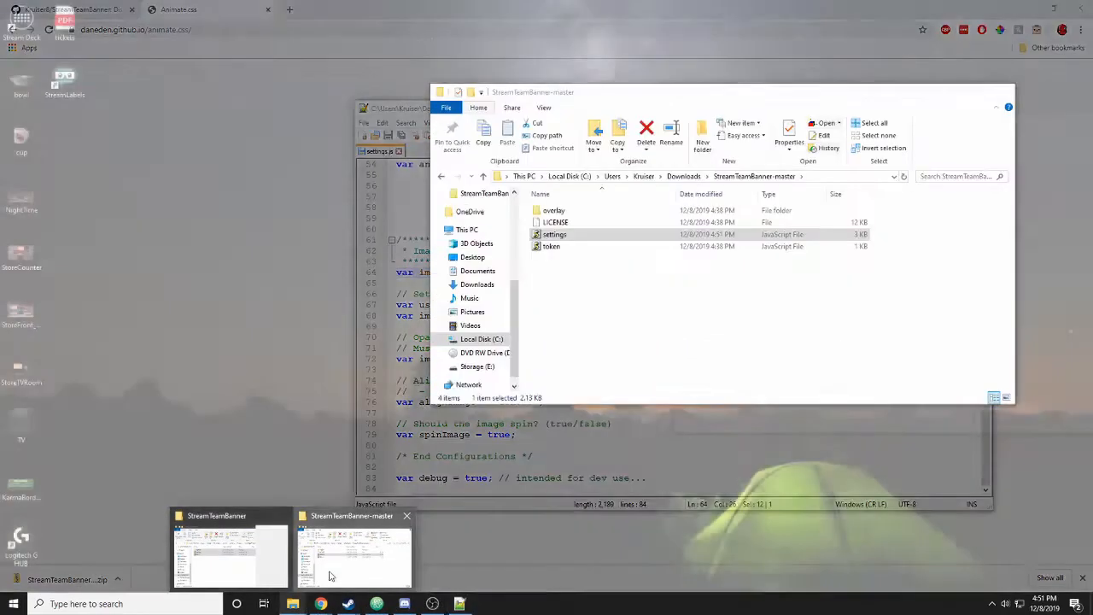
left_click(331, 574)
- Open the overlay's images folder in File Explorer
left_click_drag(657, 103, 633, 98)
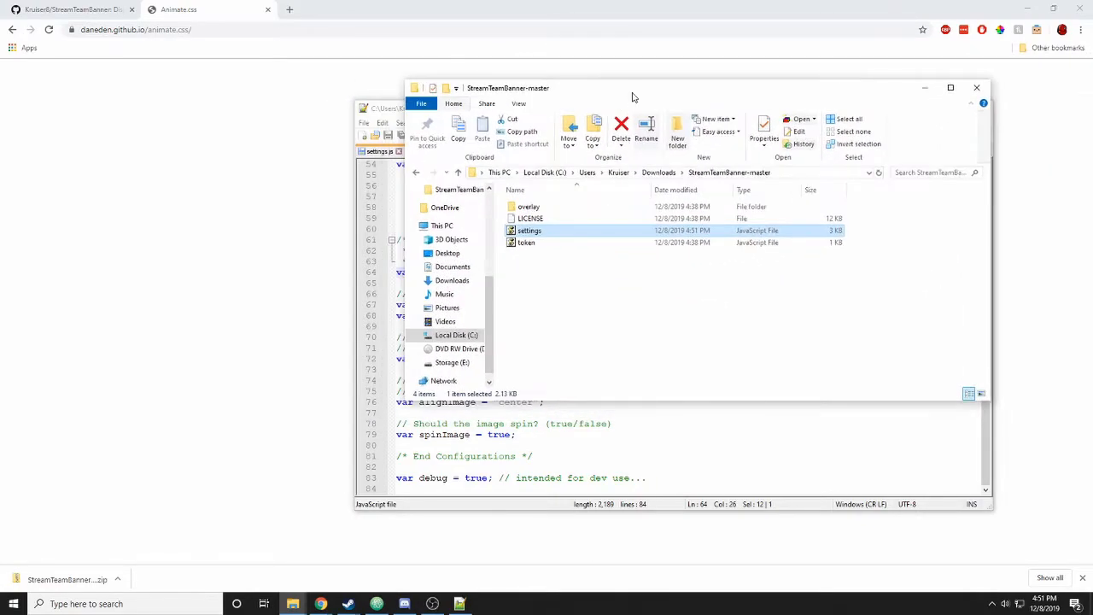
left_click(586, 206)
double_click(586, 206)
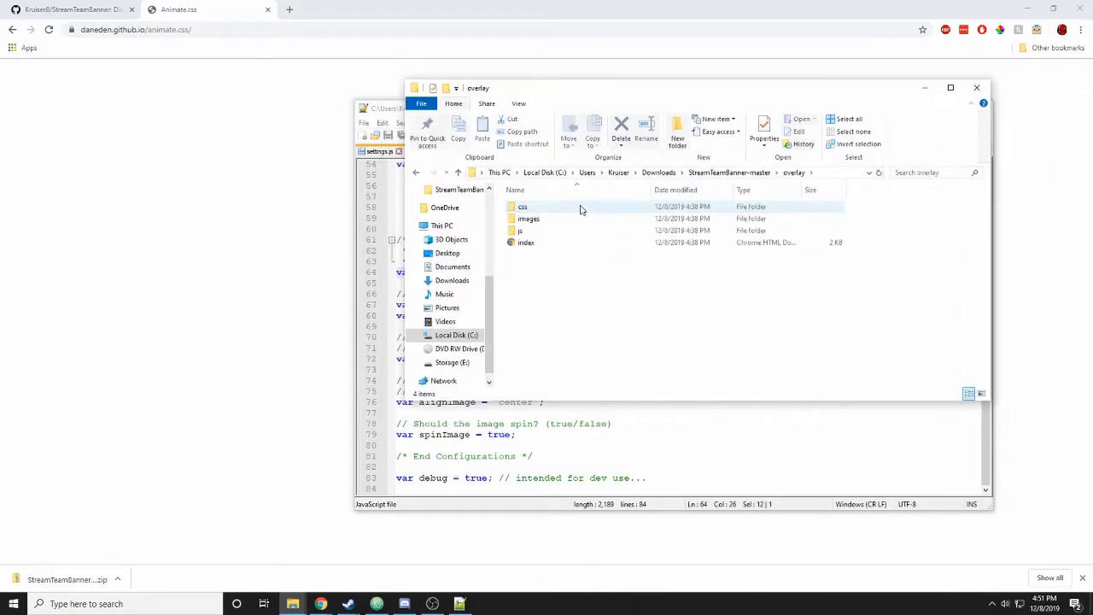
double_click(538, 219)
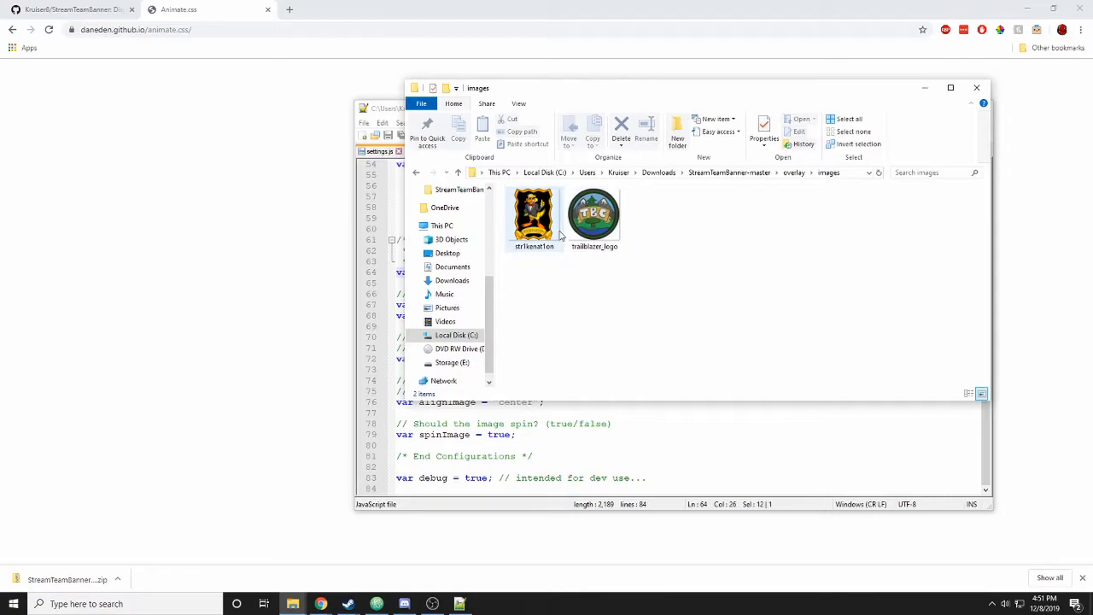
- Confirm trailblazer_logo is a PNG in its Properties, copy 'trailblazer_logo.png', and close Explorer
left_click(612, 234)
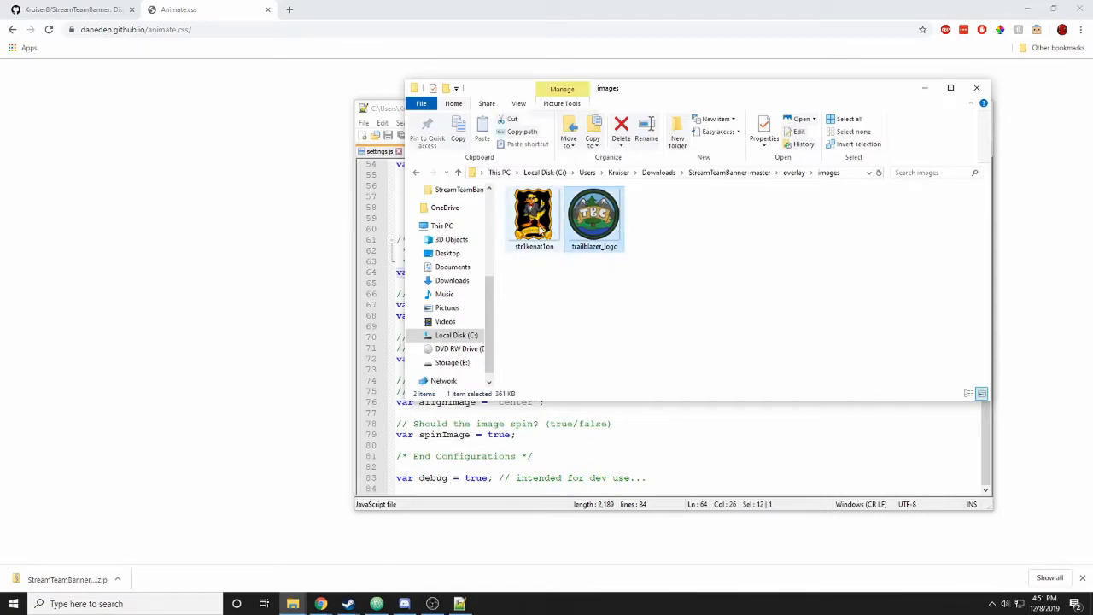
right_click(595, 249)
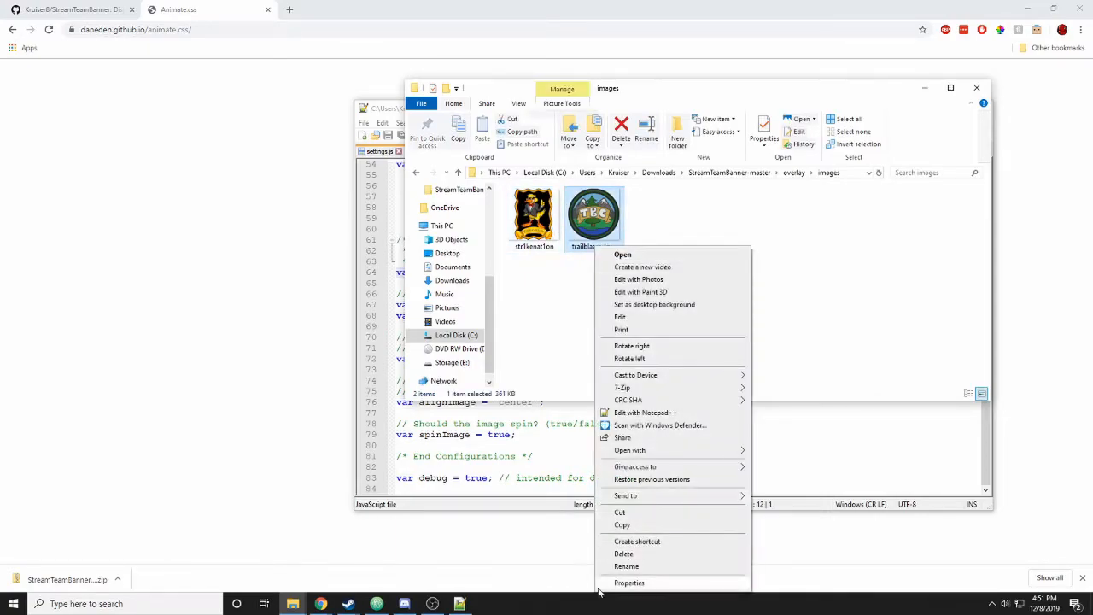
left_click(609, 586)
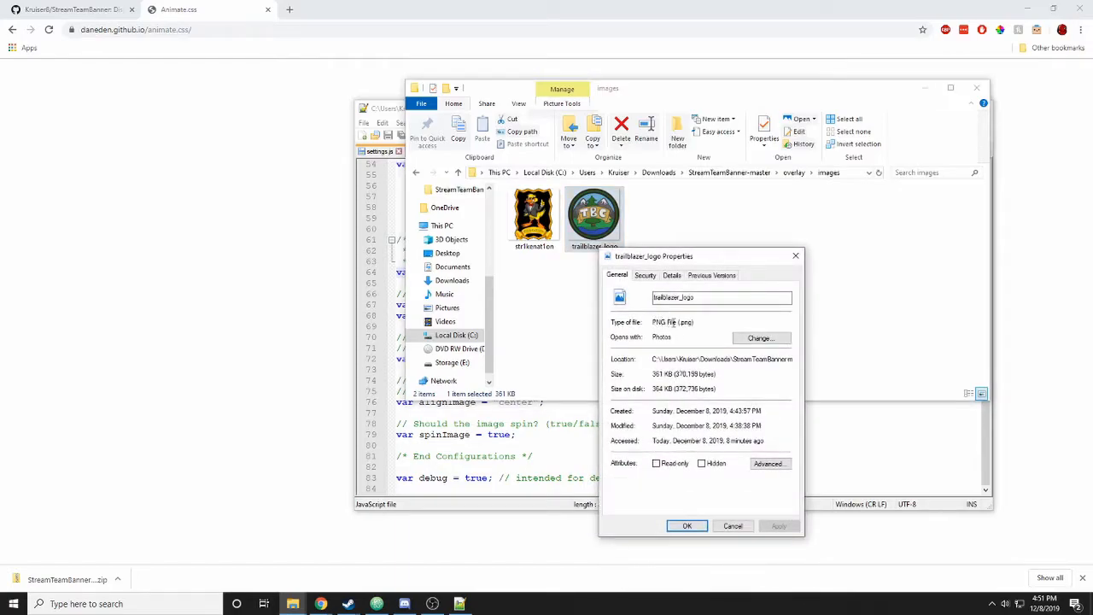
left_click_drag(680, 322, 692, 322)
left_click(725, 298)
type(".png")
key("ctrl+a")
key("ctrl+c")
left_click(734, 526)
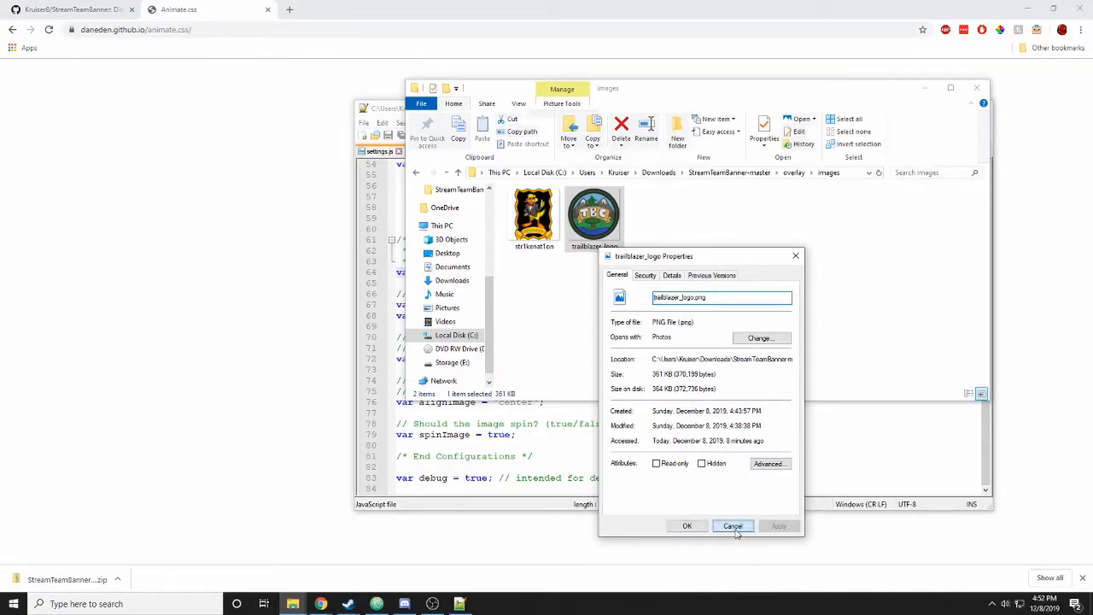
left_click(976, 88)
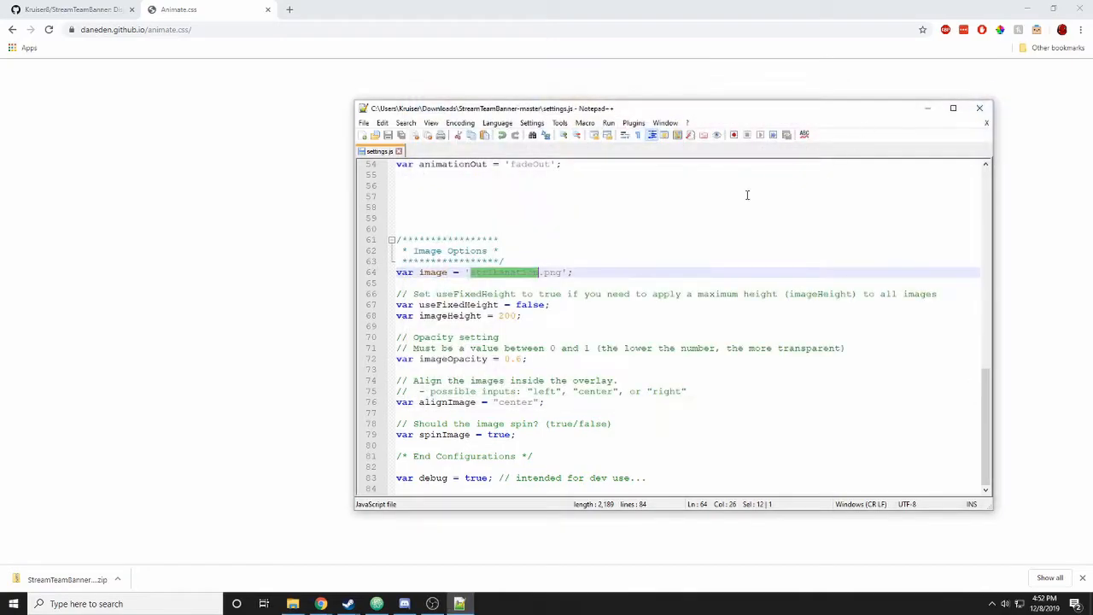
- Replace strikenation.png with trailblazer_logo.png on line 64 of settings.js
type("strikenation")
left_click_drag(563, 272, 471, 272)
key("ctrl+v")
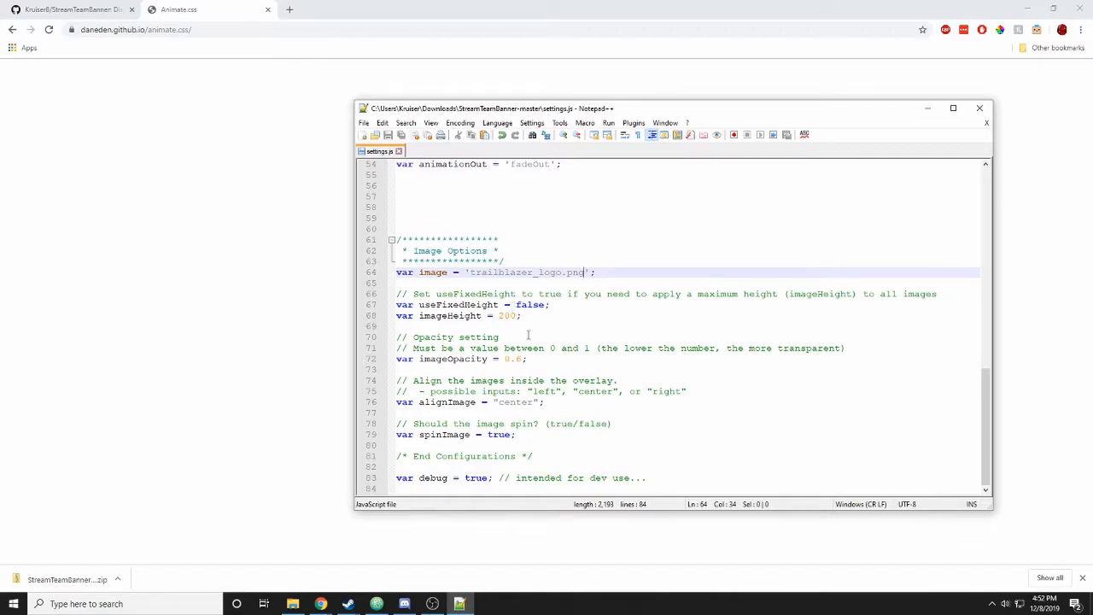
- Review the imageOpacity and spinImage values, save settings.js, and open a new Chrome tab
left_click(518, 358)
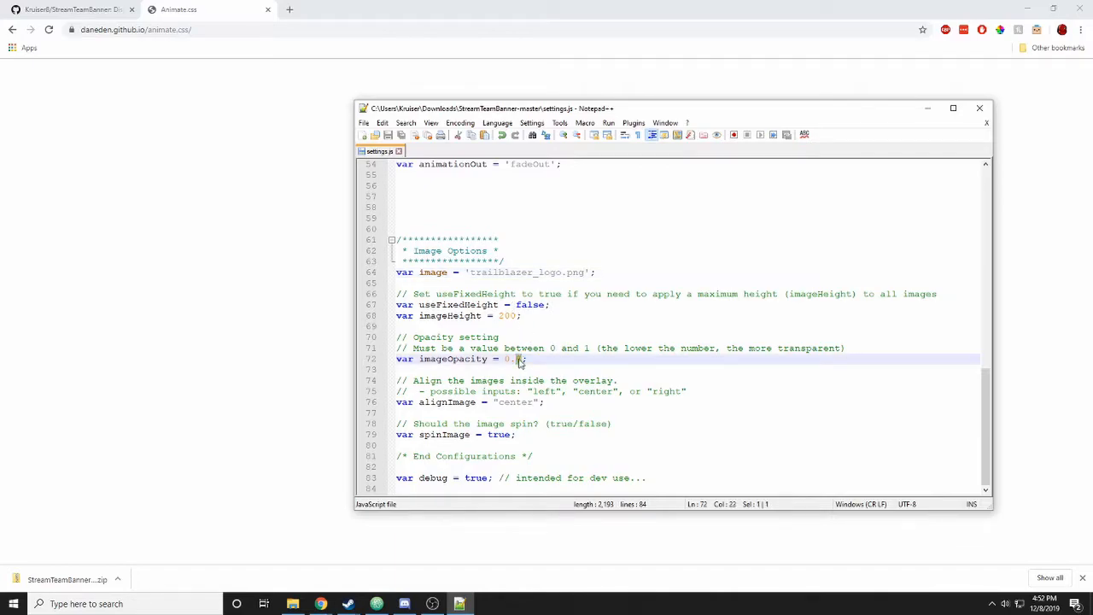
key("ctrl+s")
left_click(489, 435)
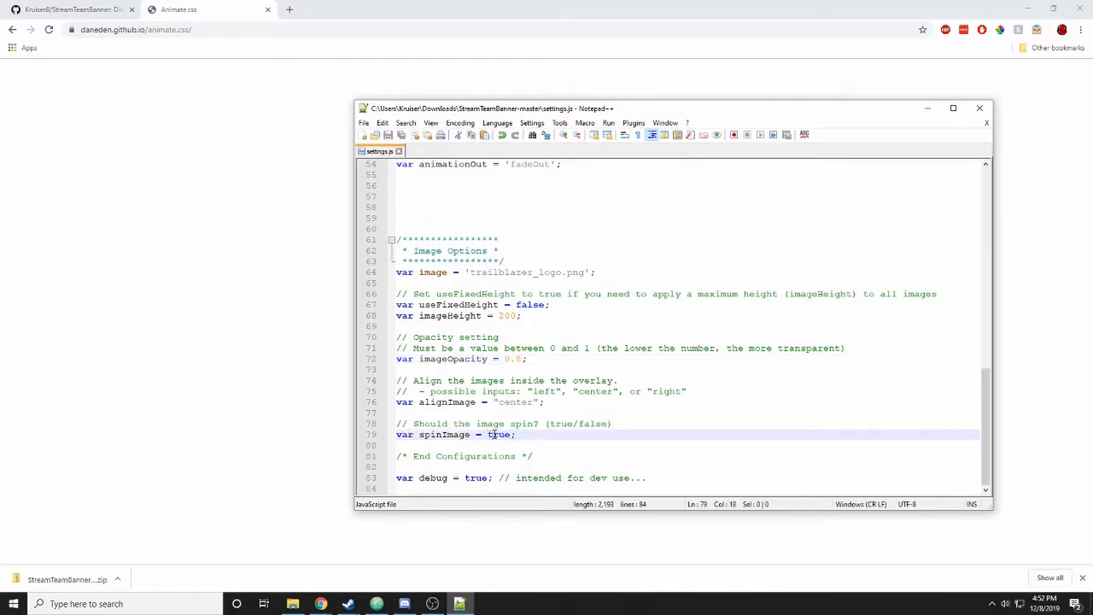
left_click(216, 322)
key("ctrl+t")
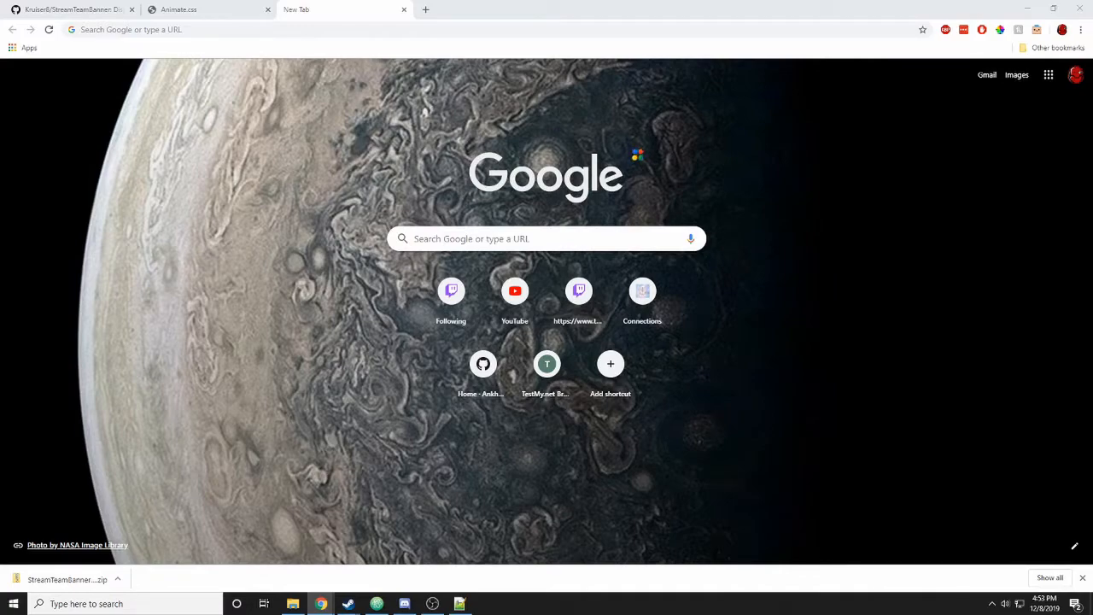
- Load the StreamTeamBanner overlay folder's index.html into the new Chrome tab with Ctrl+O
key("ctrl+o")
left_click_drag(367, 150, 392, 143)
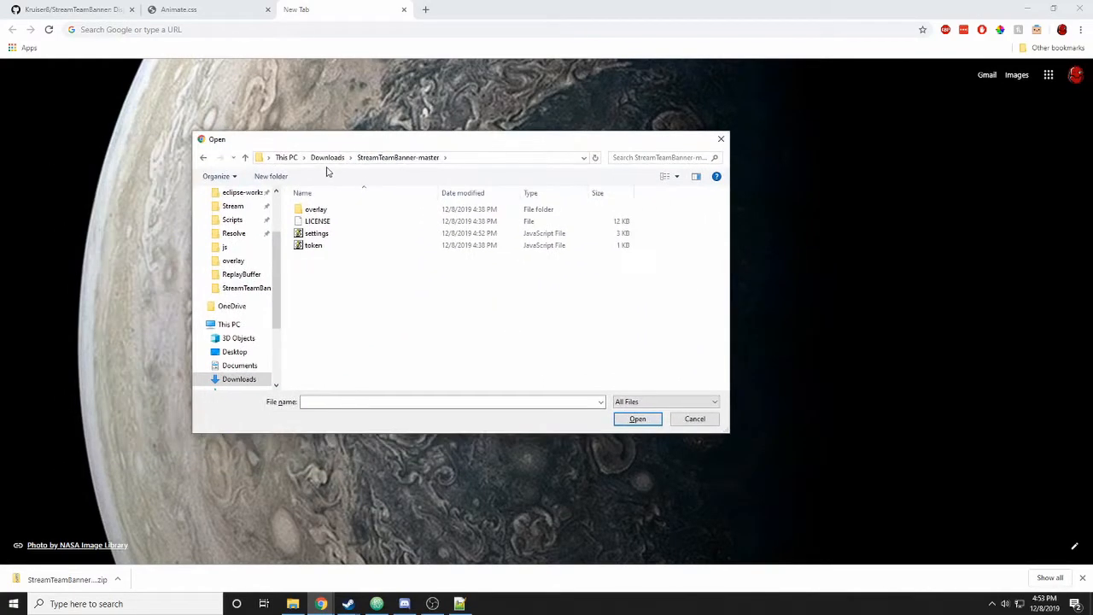
double_click(318, 212)
left_click(318, 250)
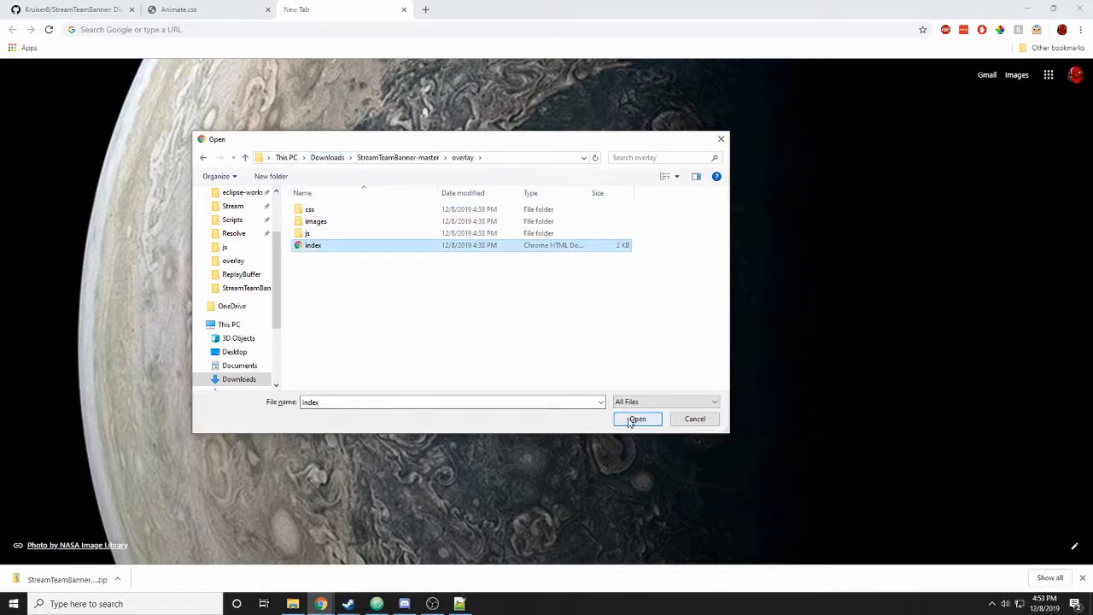
left_click(632, 421)
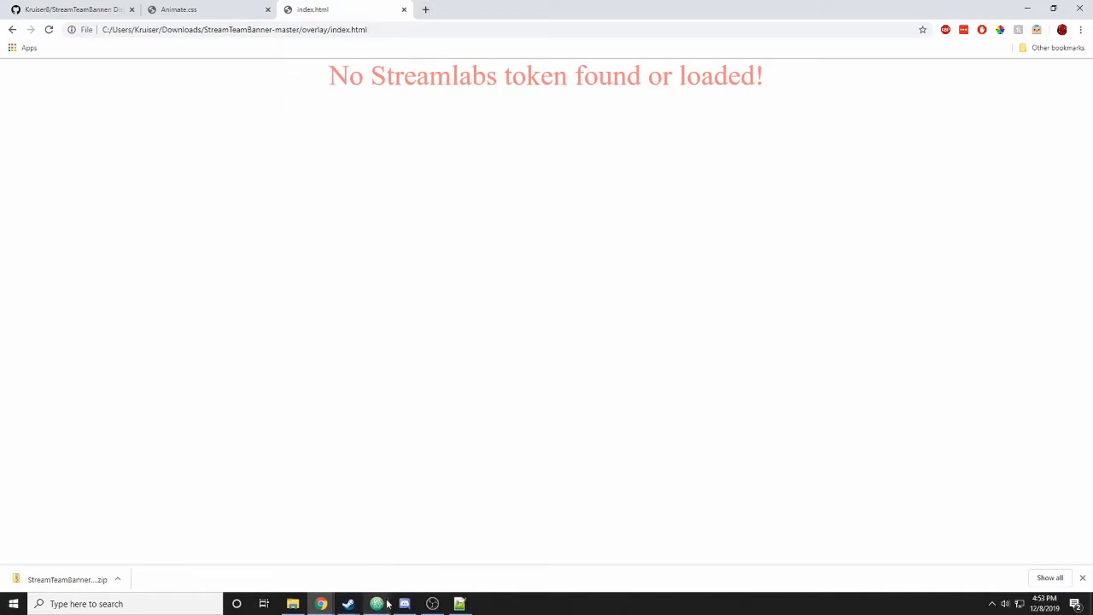
- Open token.js in Notepad and select the streamlabs.com apisettings URL from its comment
left_click(459, 604)
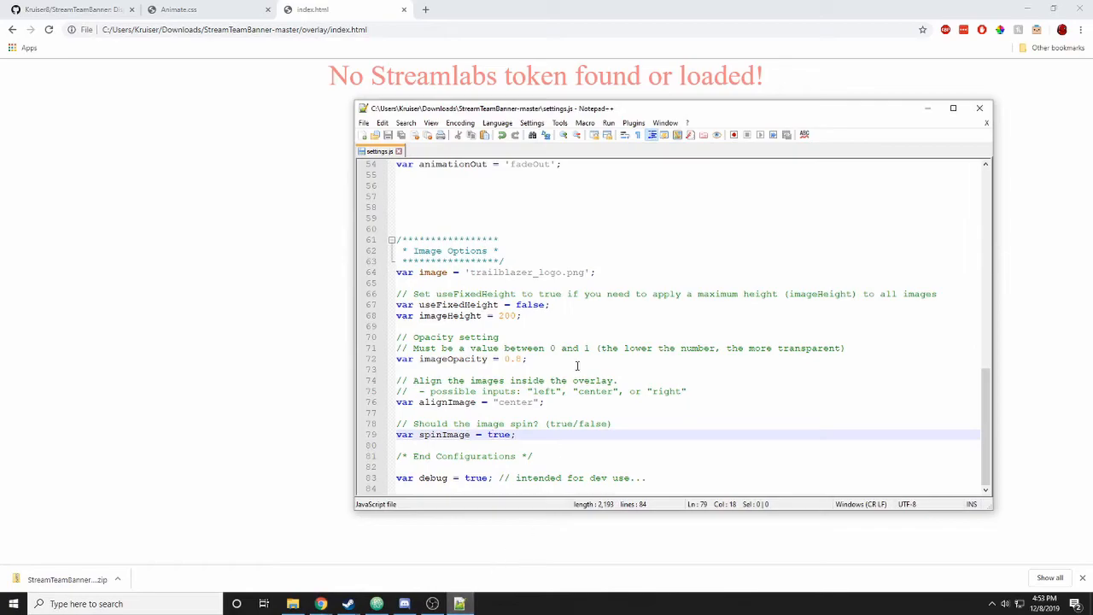
left_click(293, 604)
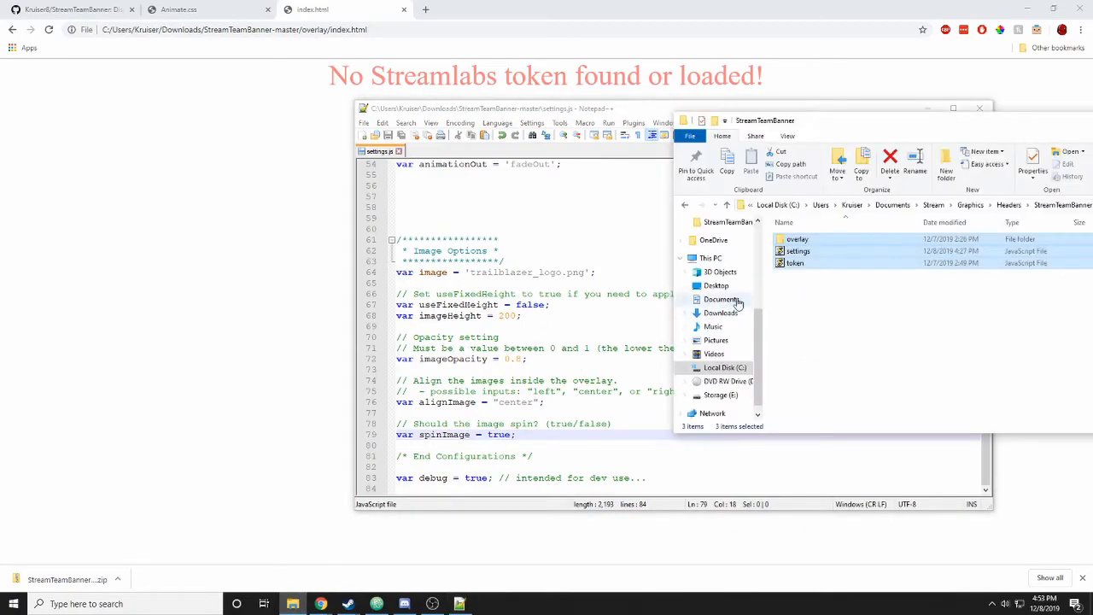
right_click(795, 265)
left_click(822, 289)
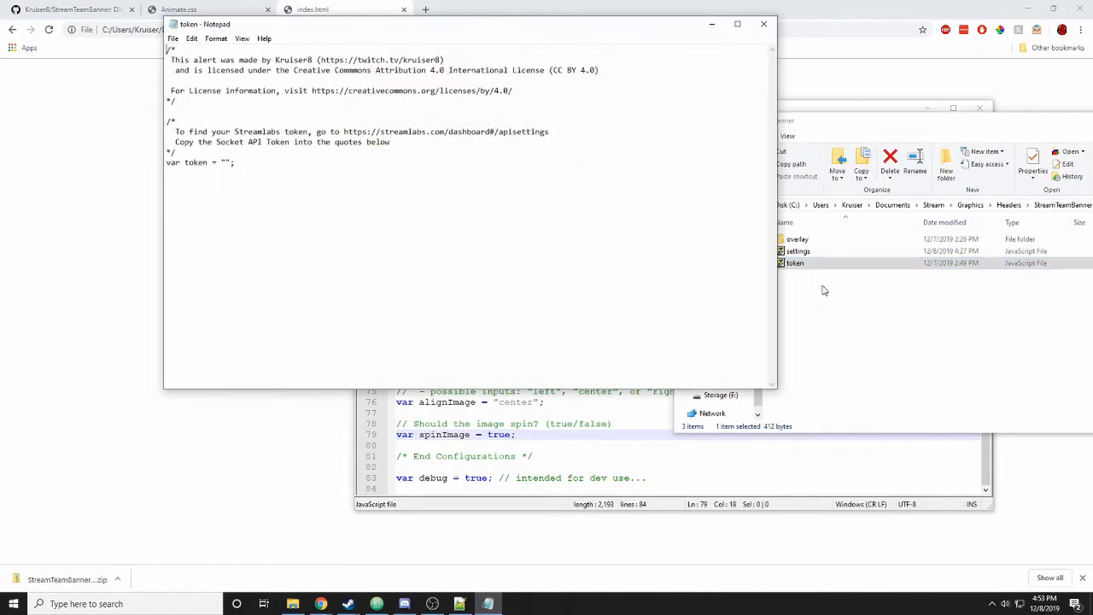
left_click_drag(175, 132, 551, 132)
key("ctrl+c")
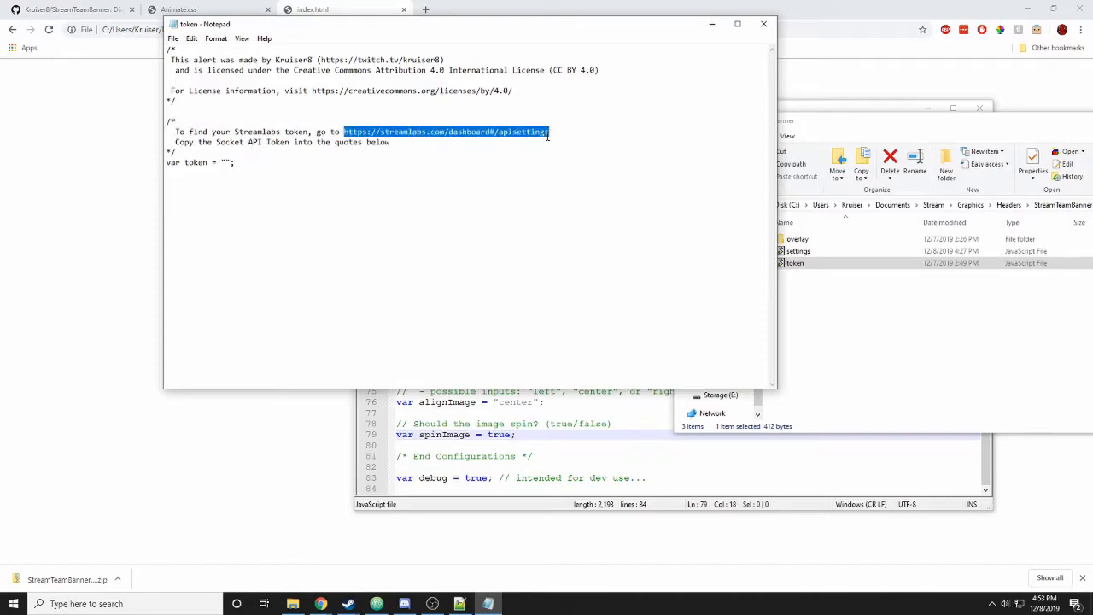
left_click(217, 454)
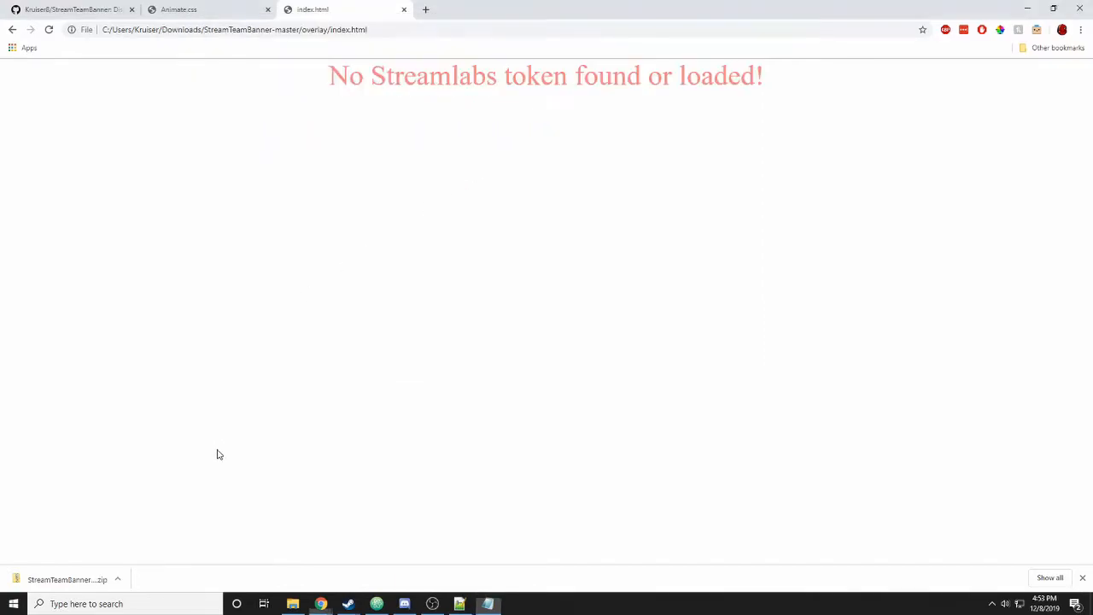
- Load the Streamlabs API settings page in a new tab and show the Socket API Token
left_click(425, 10)
key("ctrl+v")
key("Return")
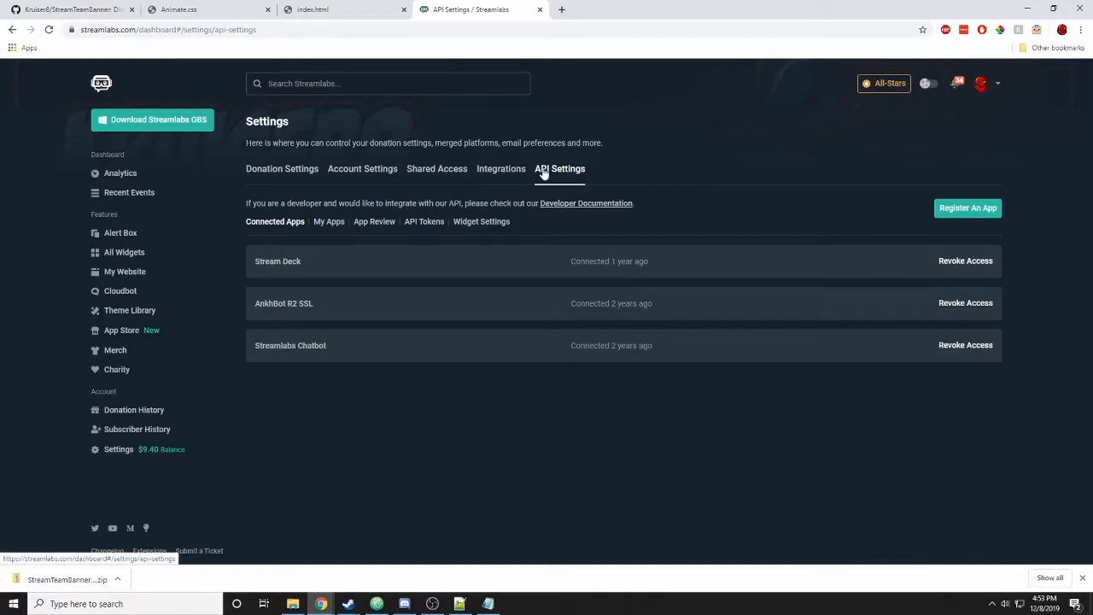
left_click(421, 224)
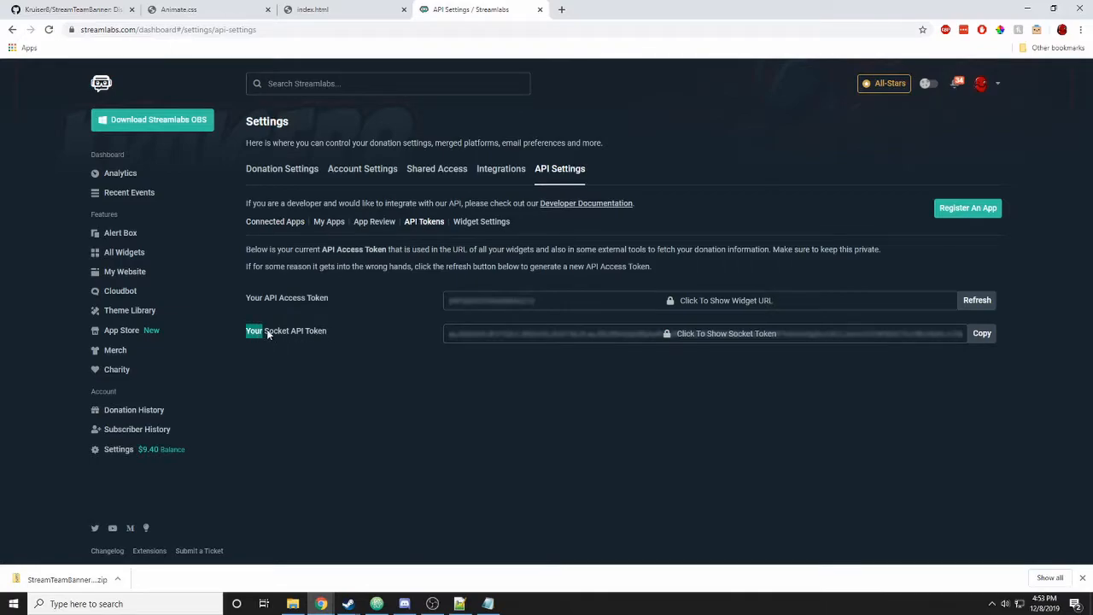
left_click_drag(265, 334, 325, 337)
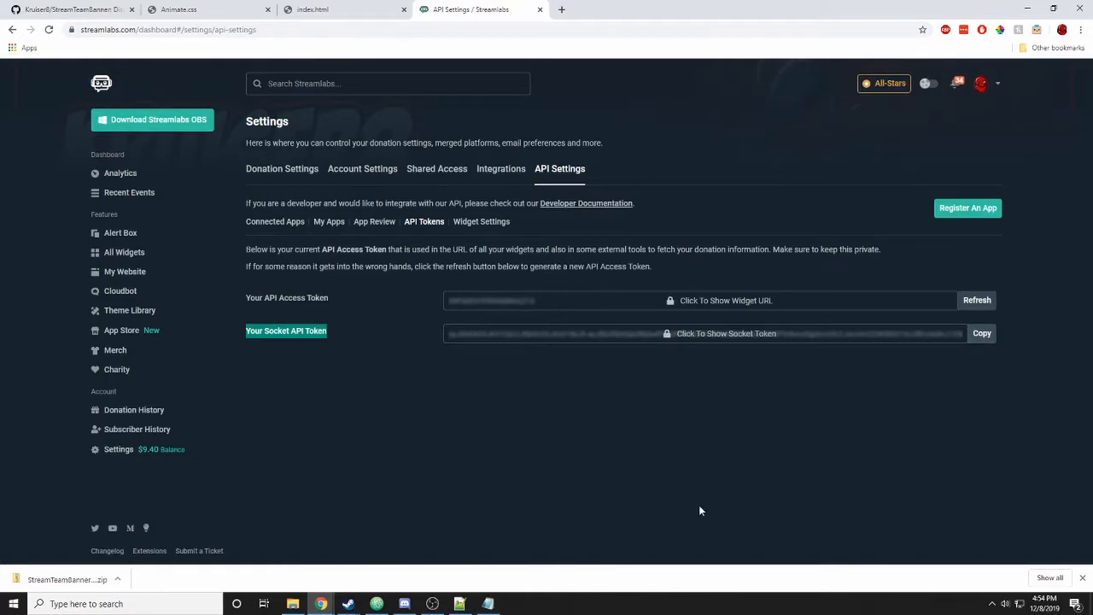
- Enter the token value between the quotes in token.js and save the file
mouse_move(466, 605)
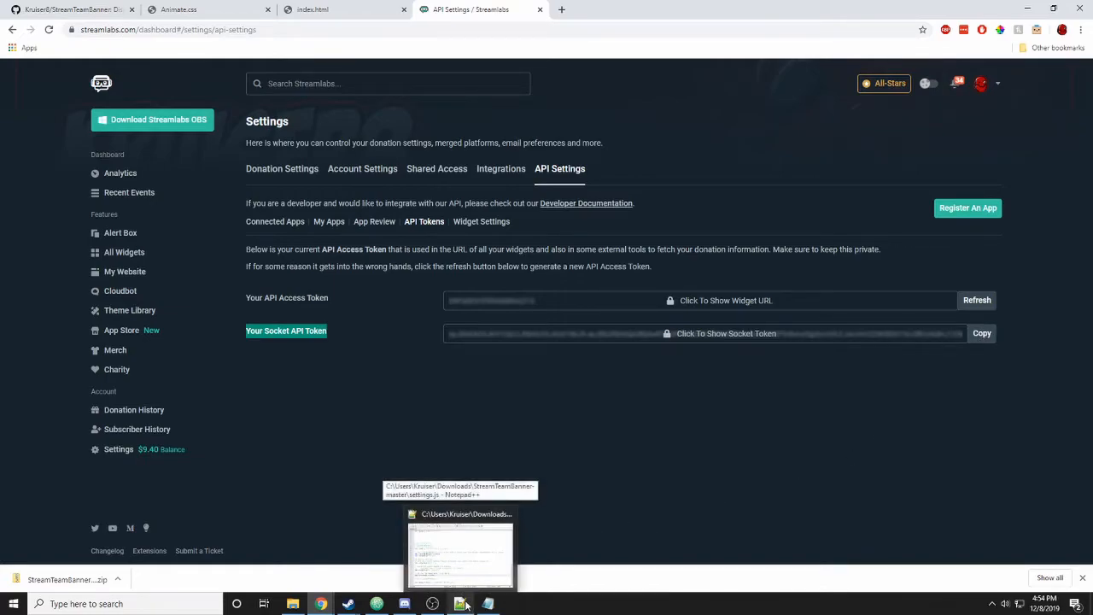
left_click(488, 604)
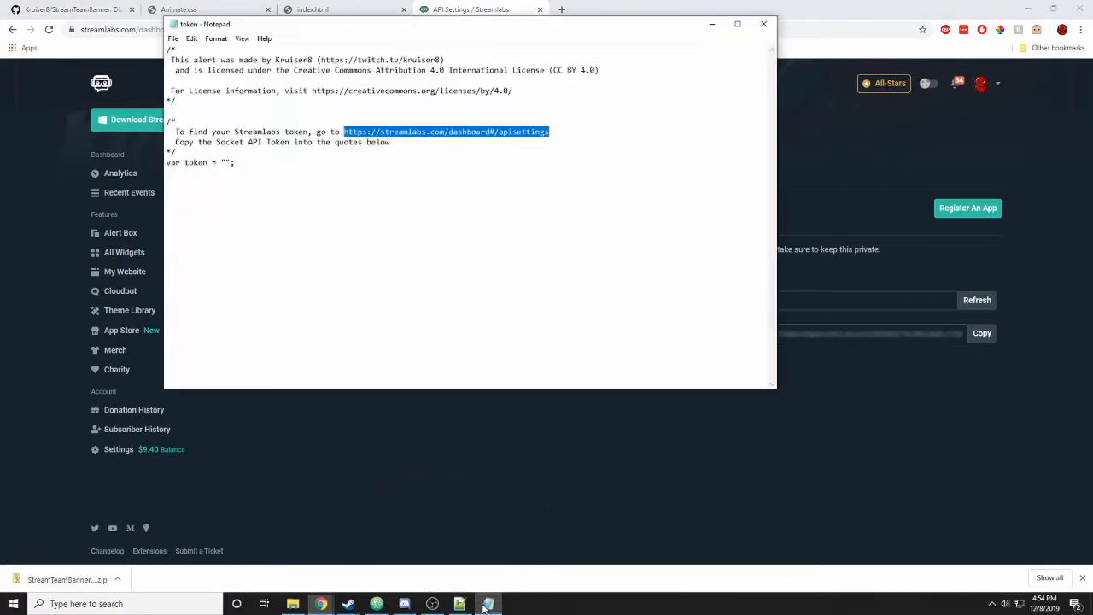
left_click(226, 162)
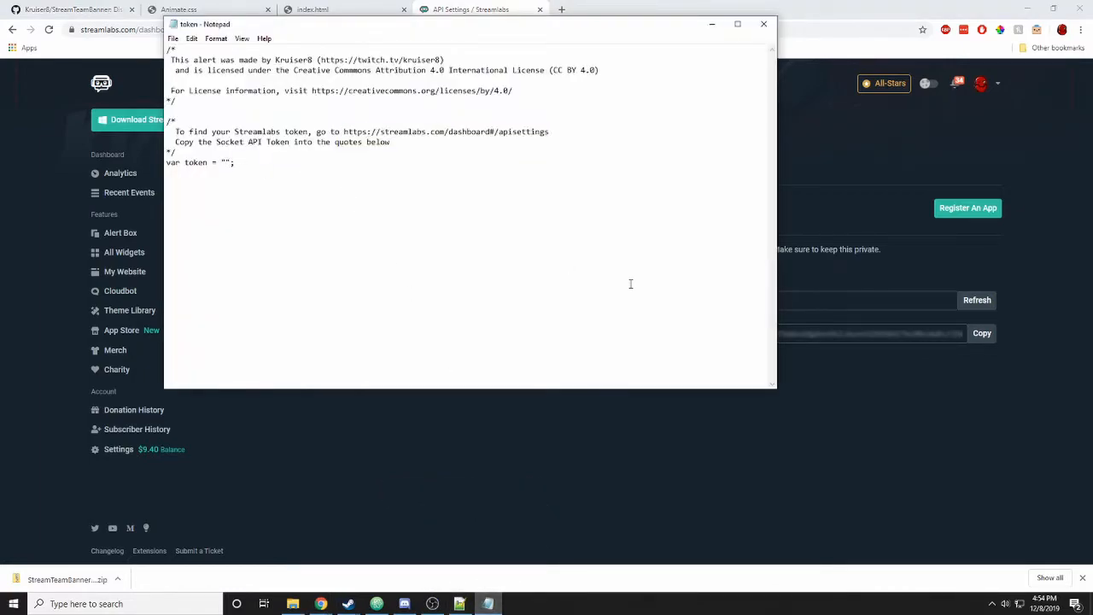
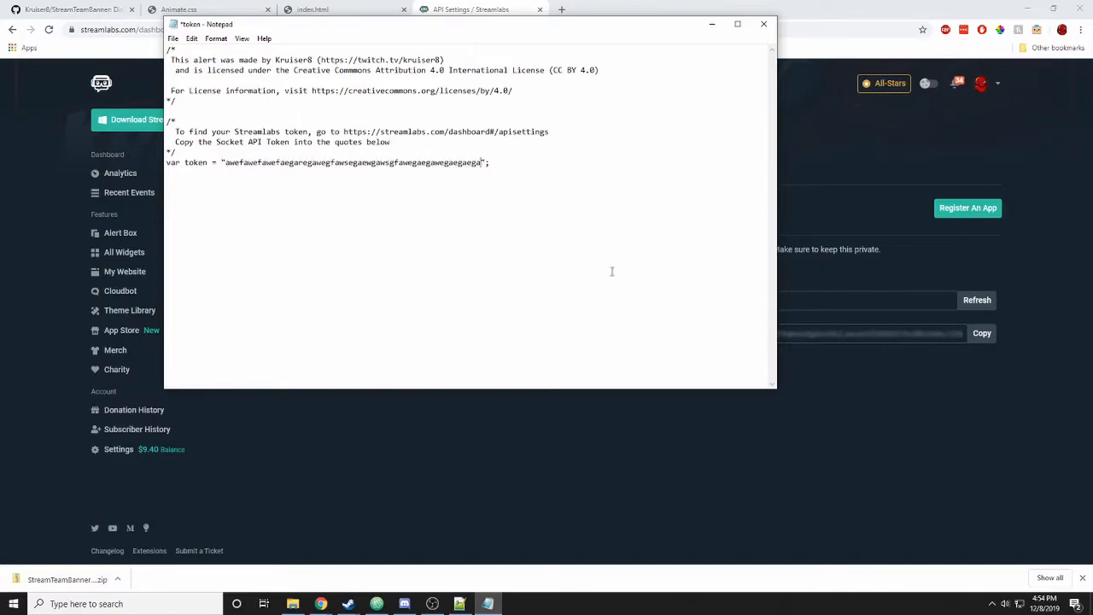
left_click(172, 38)
left_click(200, 88)
left_click_drag(478, 31, 2, 154)
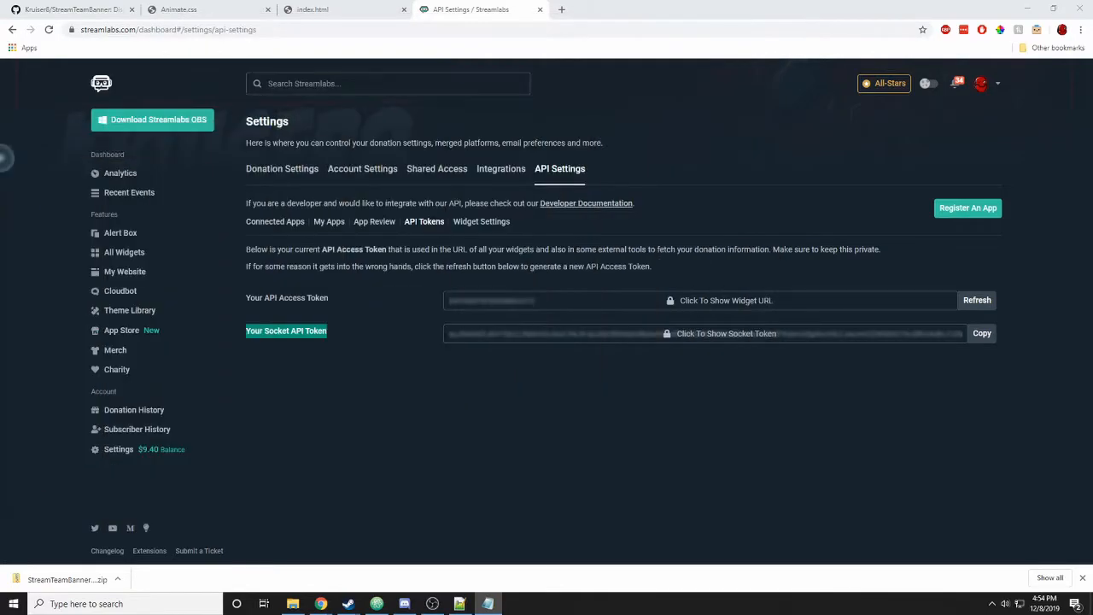
- Reload the index.html preview so the TBC logo spins, then move OBS Studio into view
left_click(541, 12)
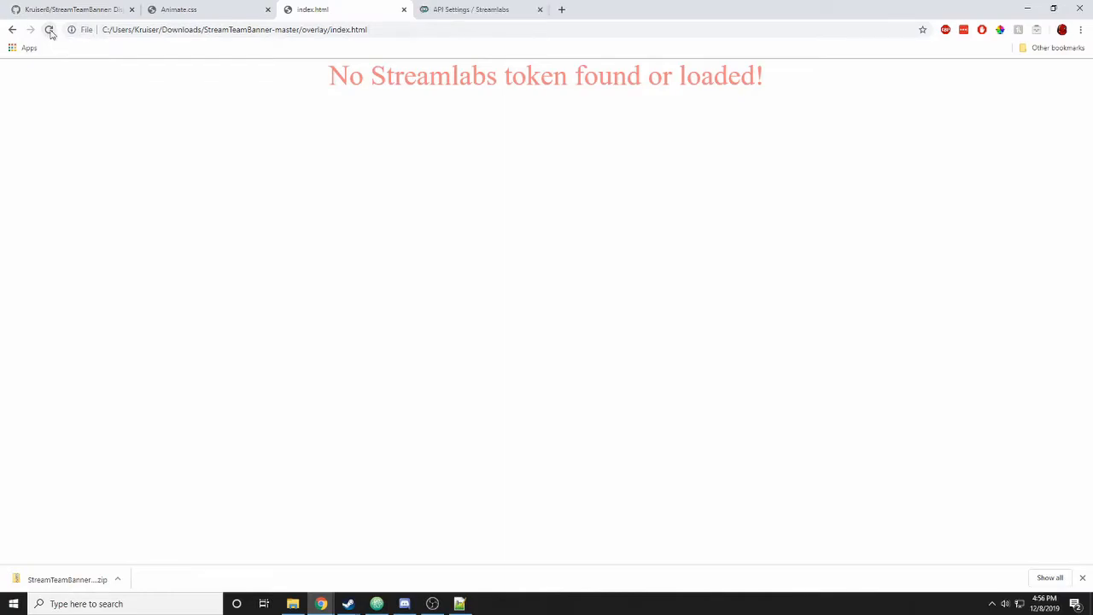
left_click(49, 30)
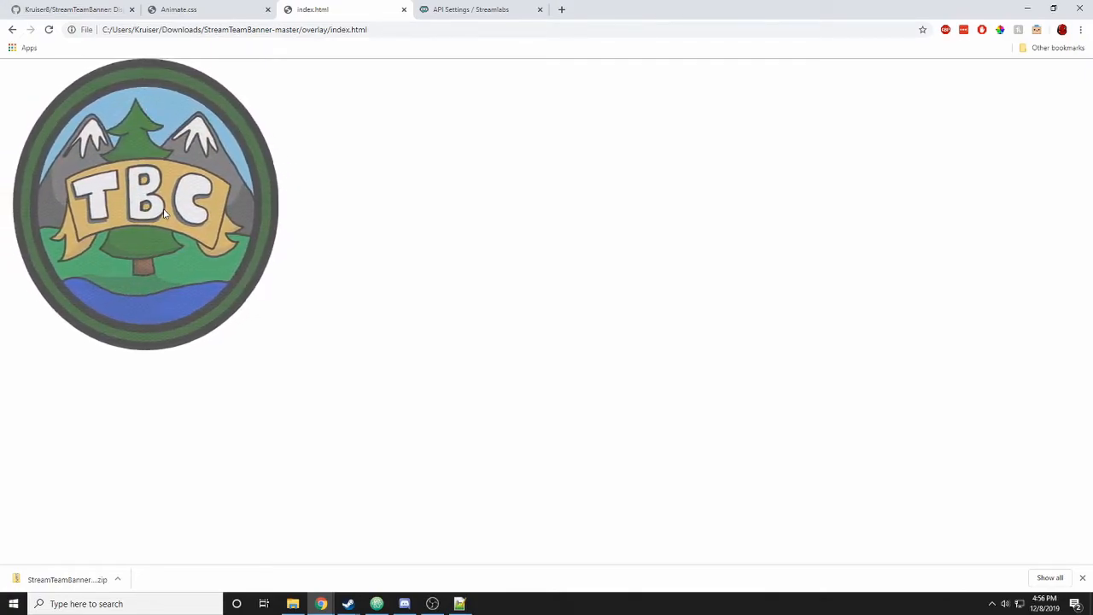
mouse_move(434, 604)
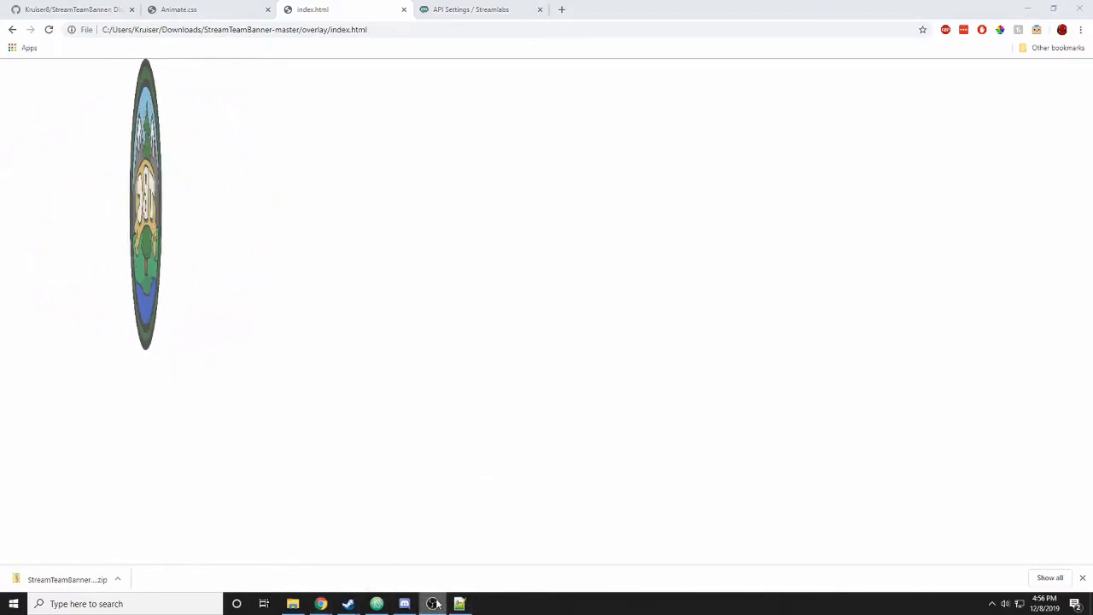
left_click_drag(0, 47, 505, 2)
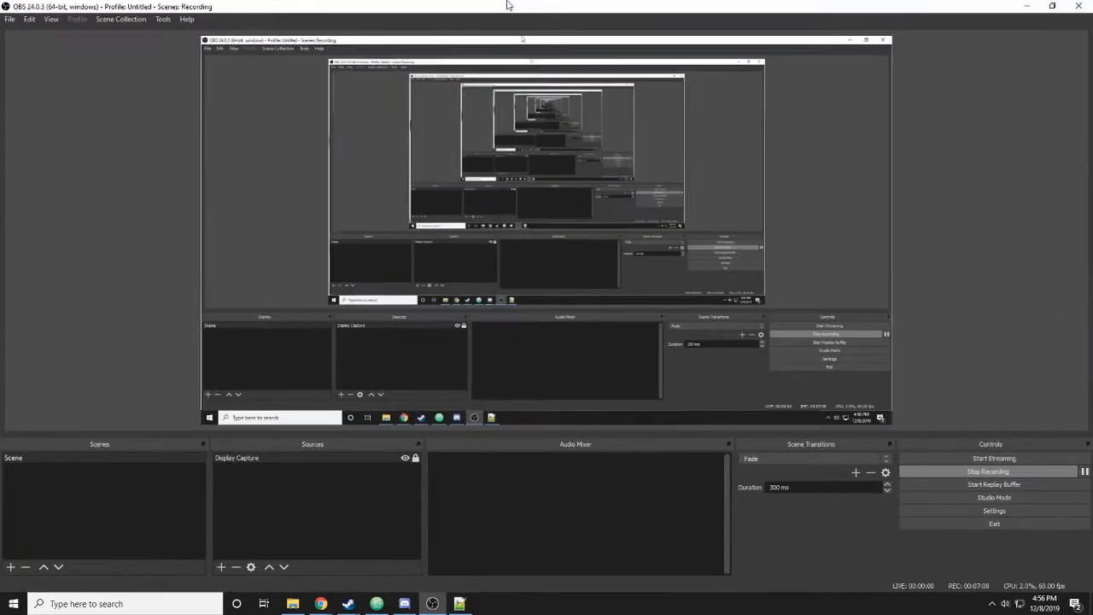
- Add a Browser source to the scene and name it StreamTeamBanner
left_click(221, 567)
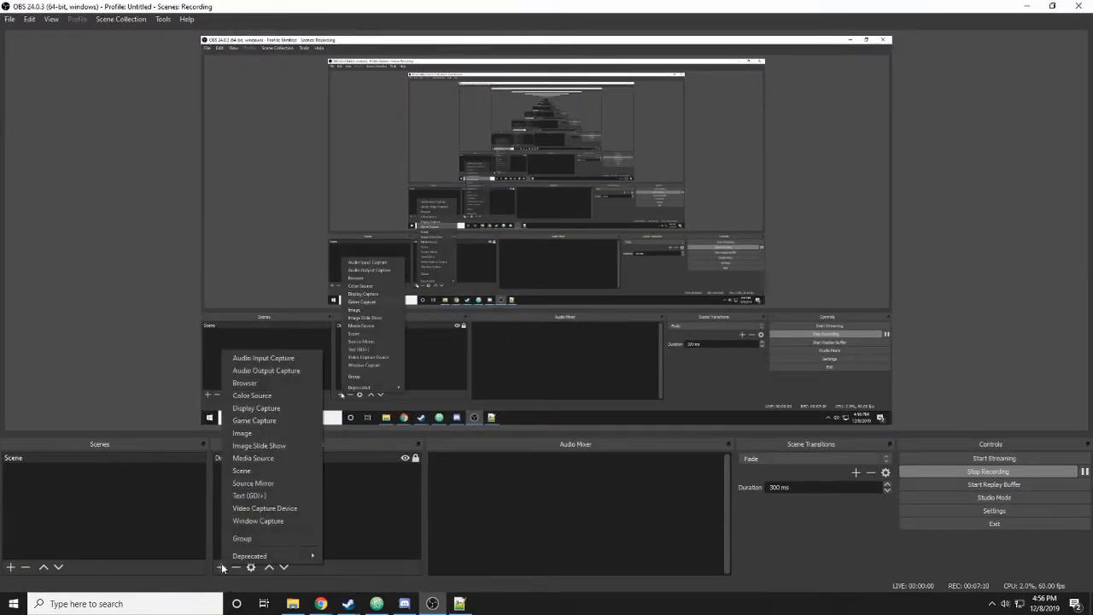
left_click(269, 383)
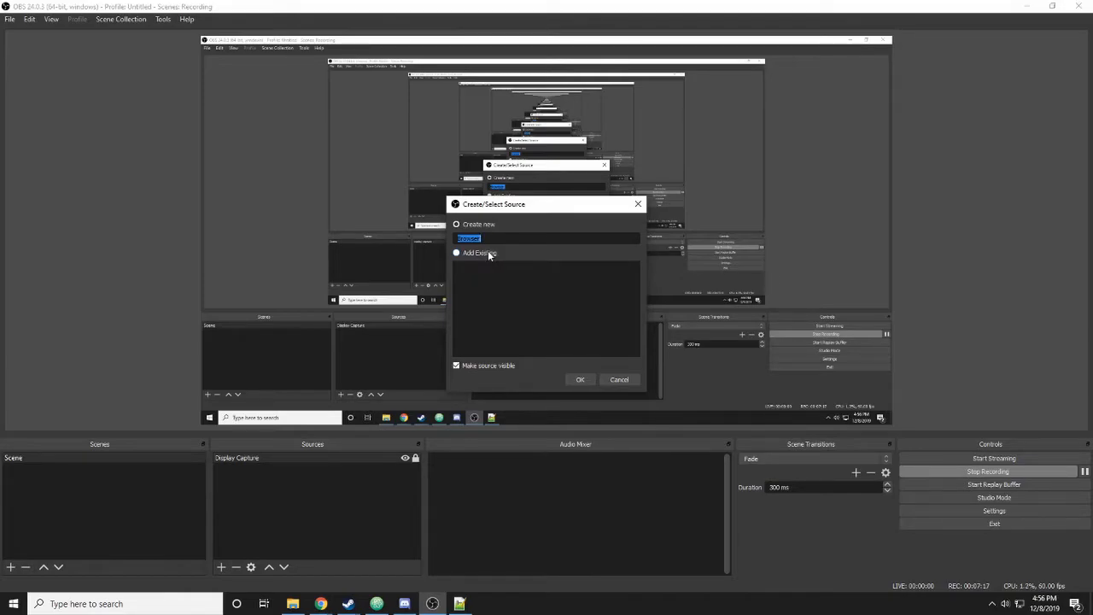
type("StreamTeambann")
key("BackSpace")
key("BackSpace")
key("BackSpace")
key("BackSpace")
type("Banner")
- Set the StreamTeamBanner source to the local file overlay/index.html
left_click(574, 378)
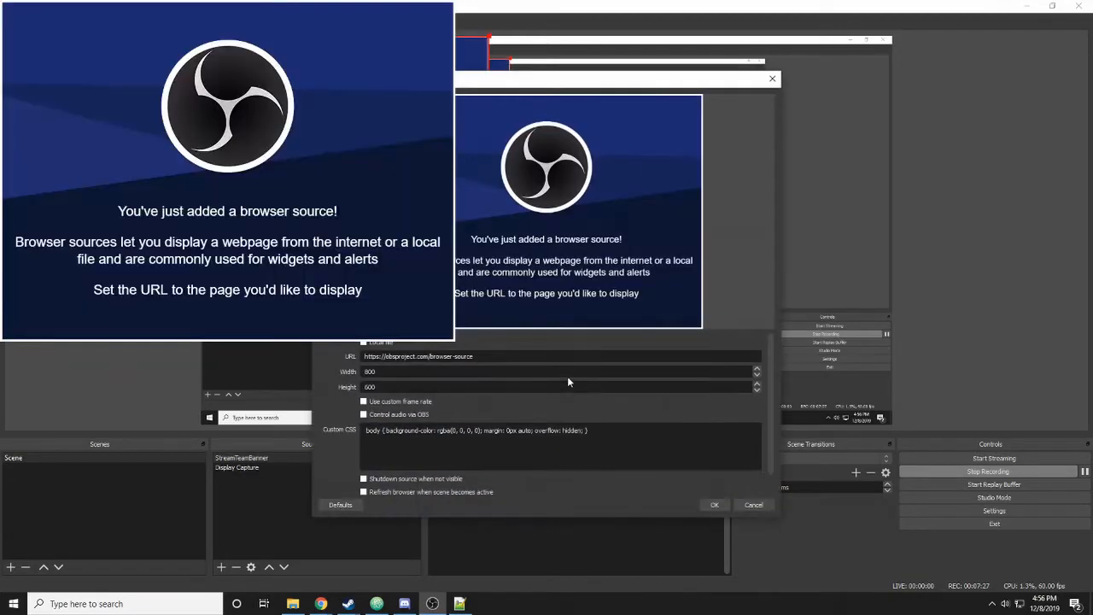
left_click(365, 342)
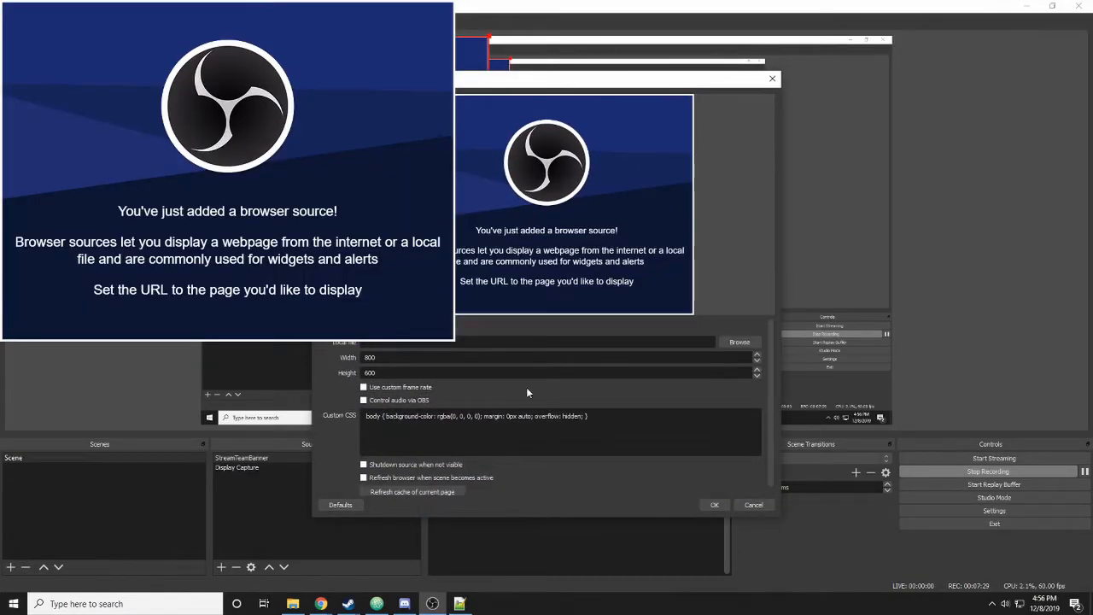
left_click(734, 343)
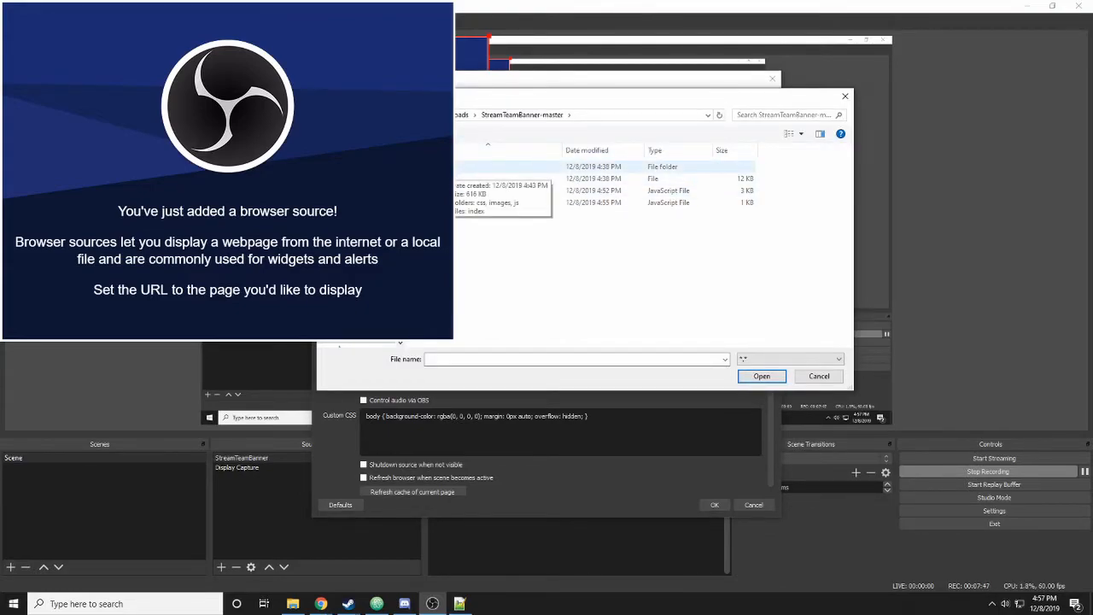
double_click(449, 167)
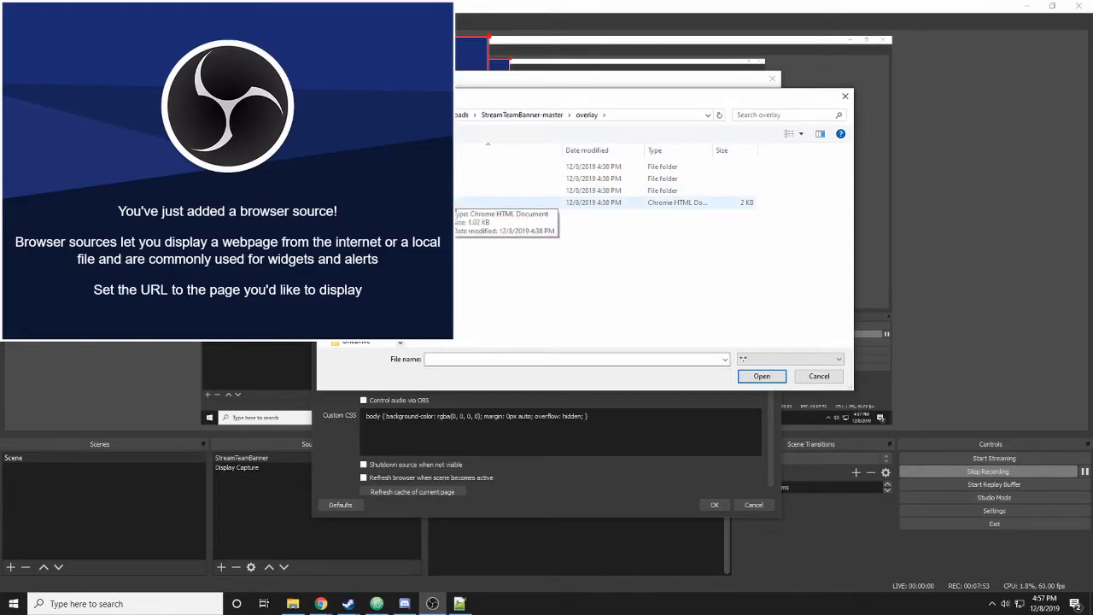
double_click(444, 203)
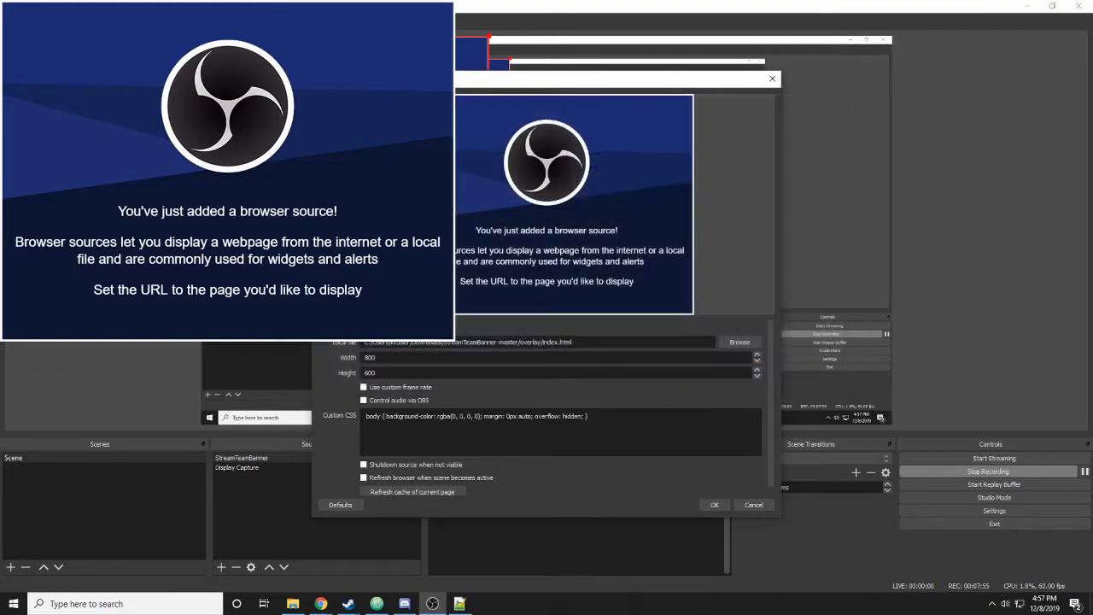
- Enter width 1920 and height 1880, leave refresh and shutdown options unchecked, and confirm
double_click(359, 358)
type("1920")
key("Tab")
type("18")
type("80")
scroll(336, 456, "down", 1)
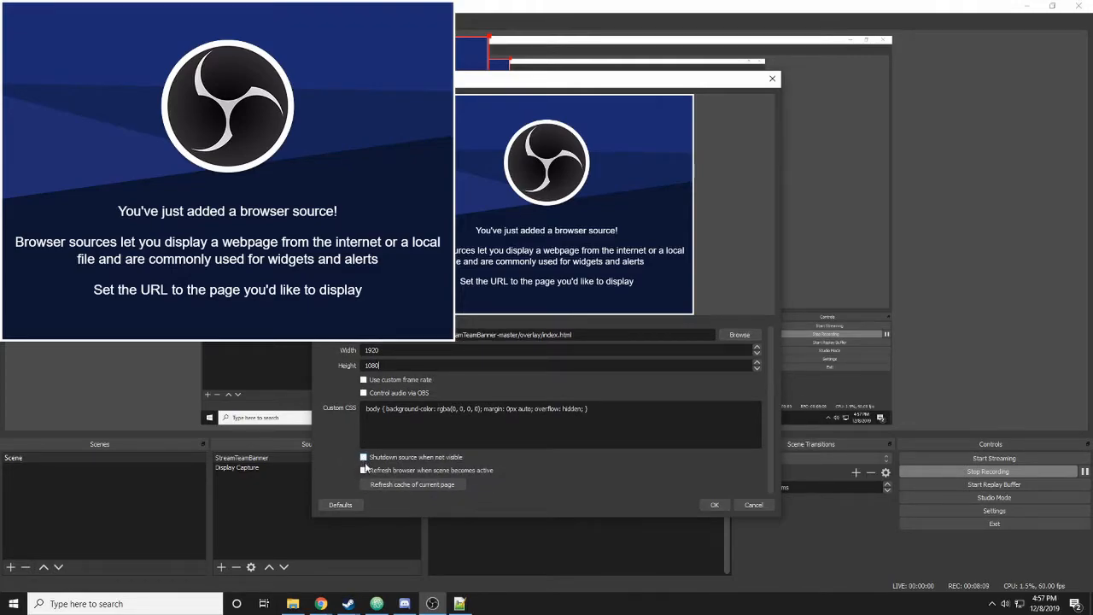
left_click(364, 471)
left_click(364, 458)
left_click(364, 471)
left_click(365, 459)
left_click(716, 504)
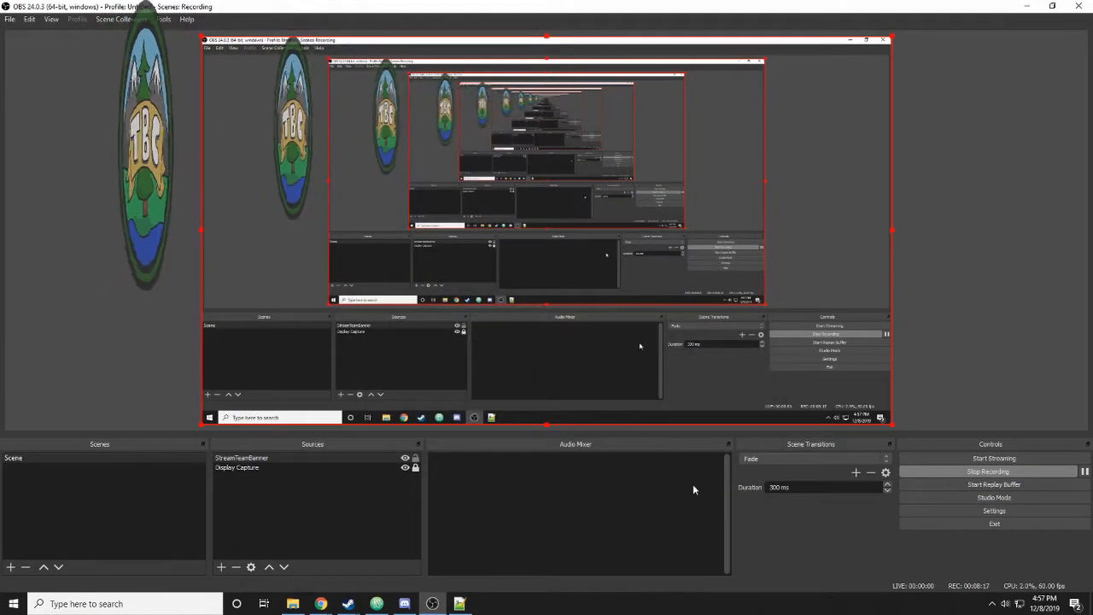
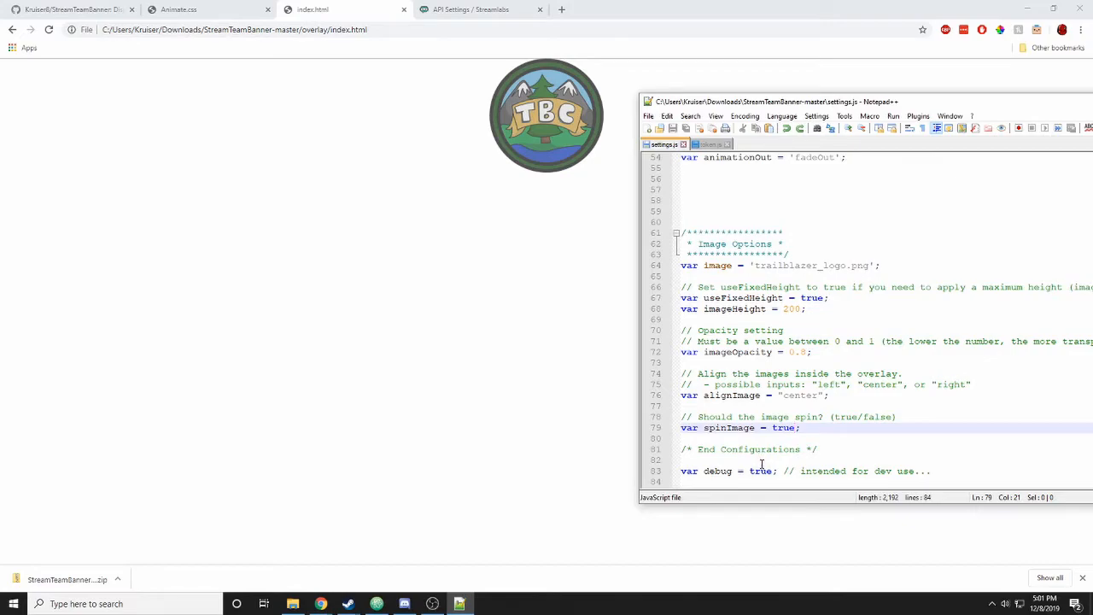
- Change the debug setting's value from true to false in settings.js
double_click(761, 471)
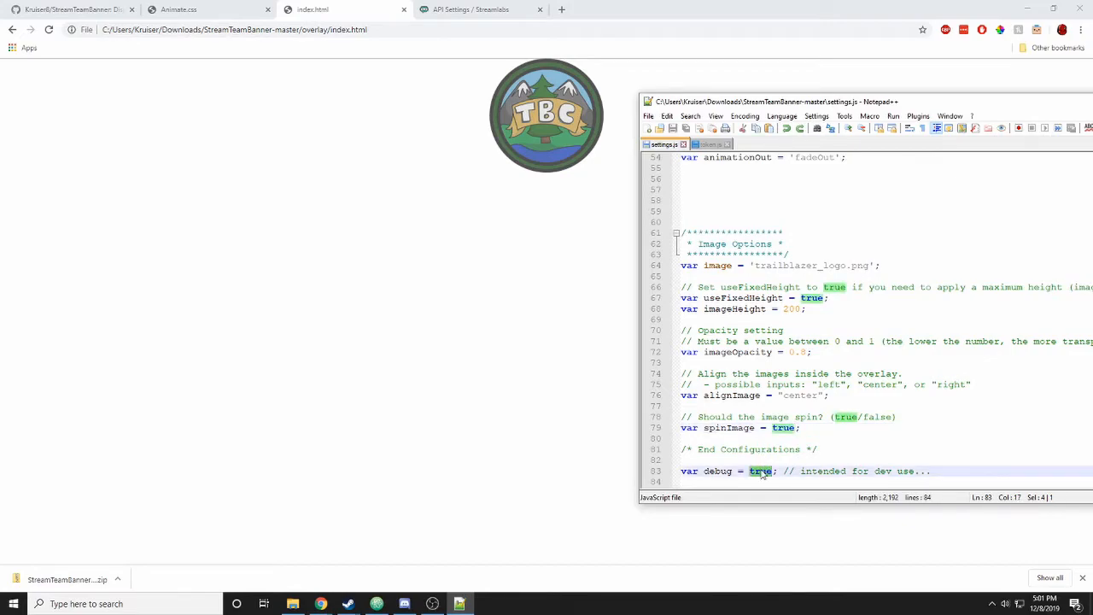
type("false")
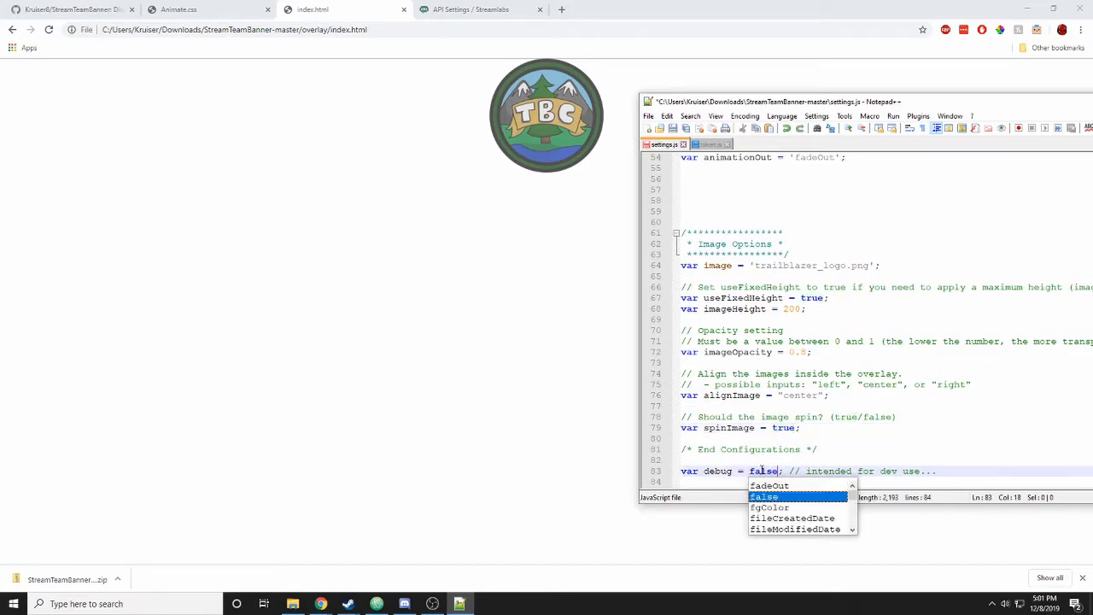
left_click(854, 463)
scroll(906, 365, "up", 8)
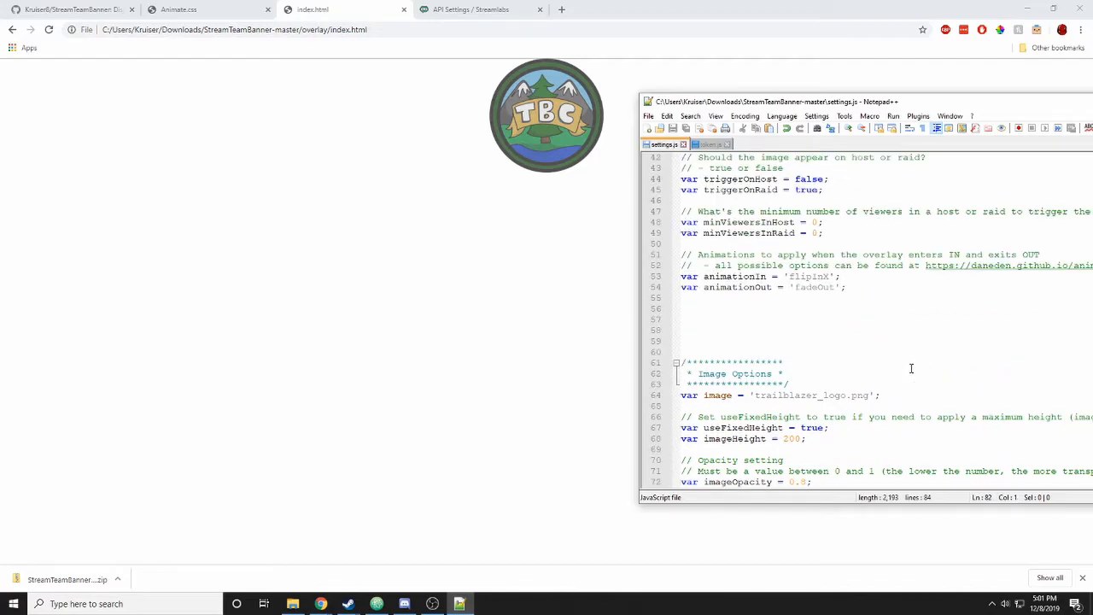
scroll(918, 370, "up", 10)
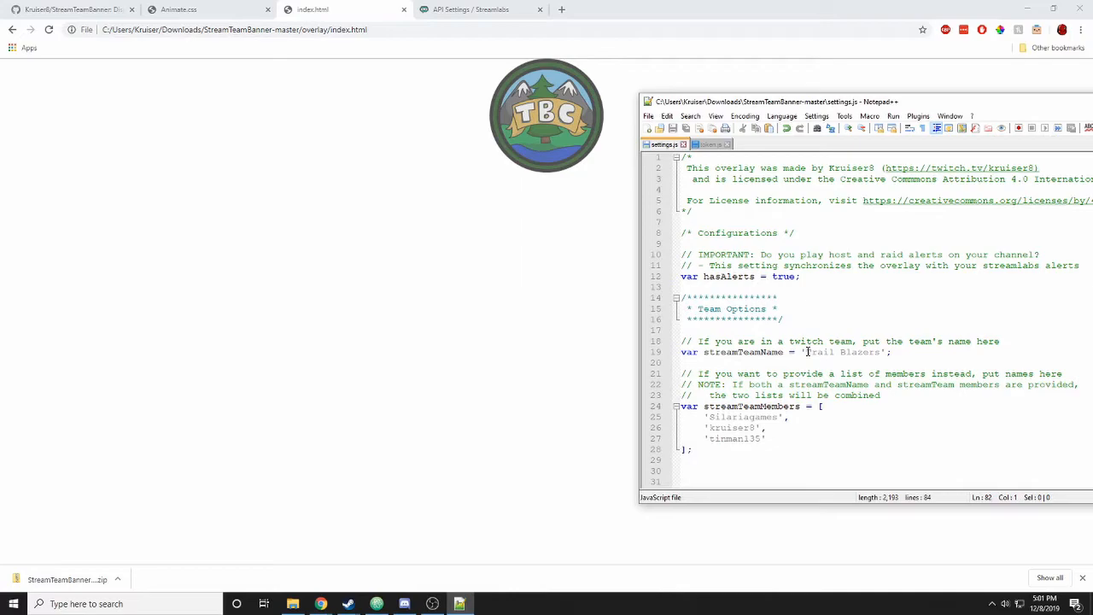
scroll(820, 345, "down", 8)
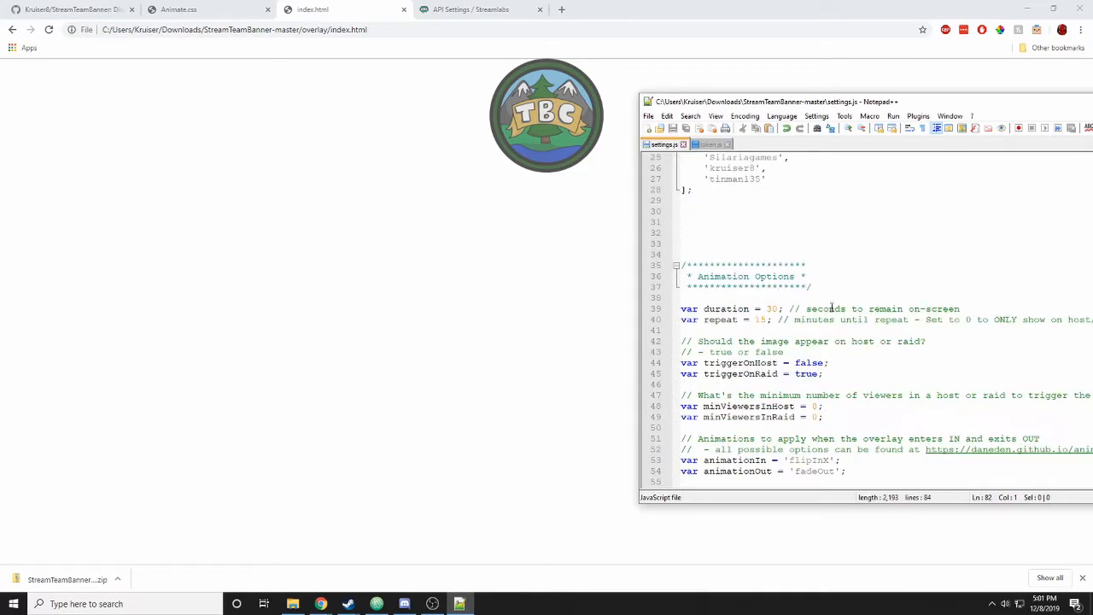
scroll(832, 333, "up", 8)
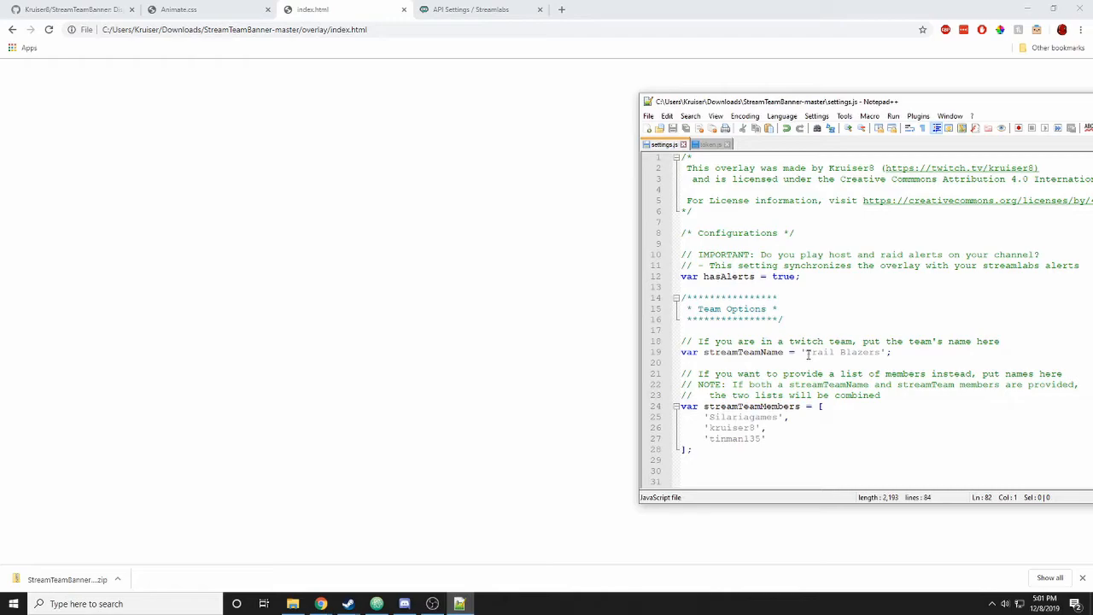
- Delete the three team member names, leaving an empty streamTeamMembers list
left_click_drag(806, 353, 882, 354)
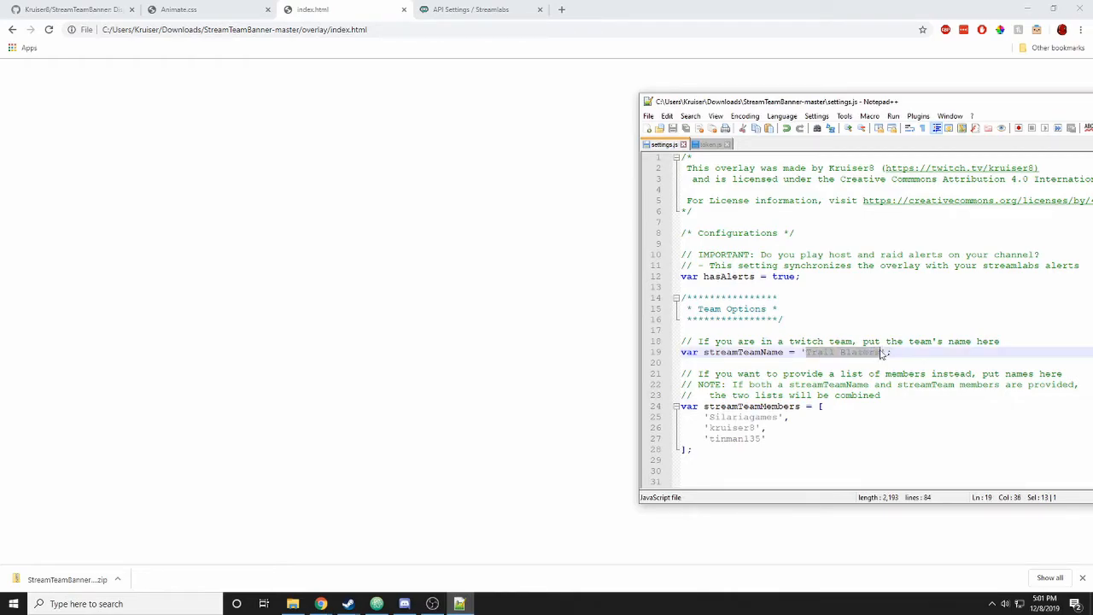
left_click(895, 410)
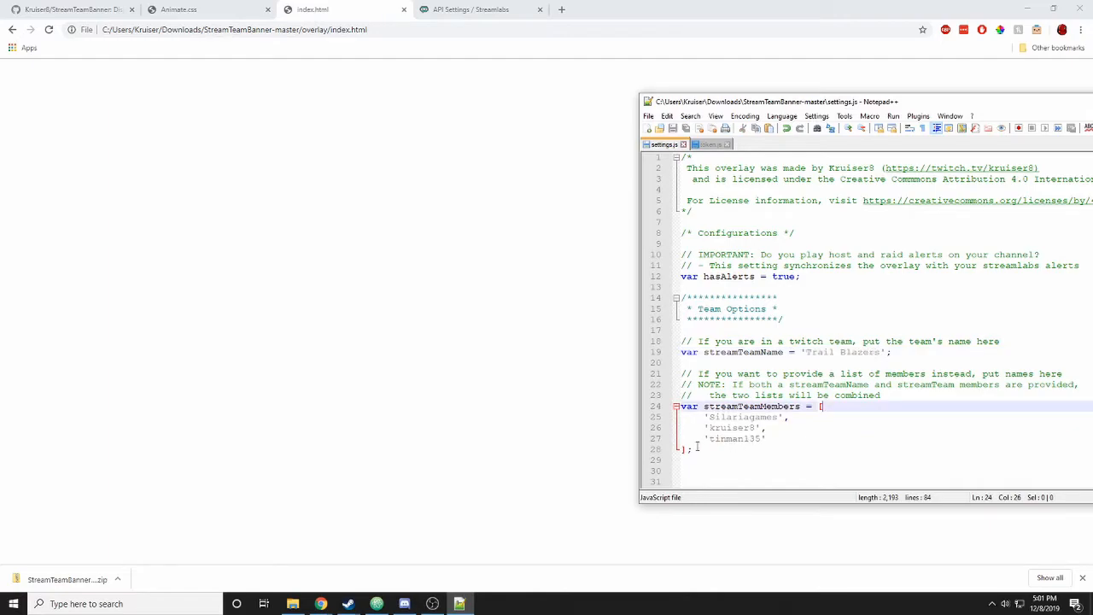
left_click_drag(682, 445, 825, 407)
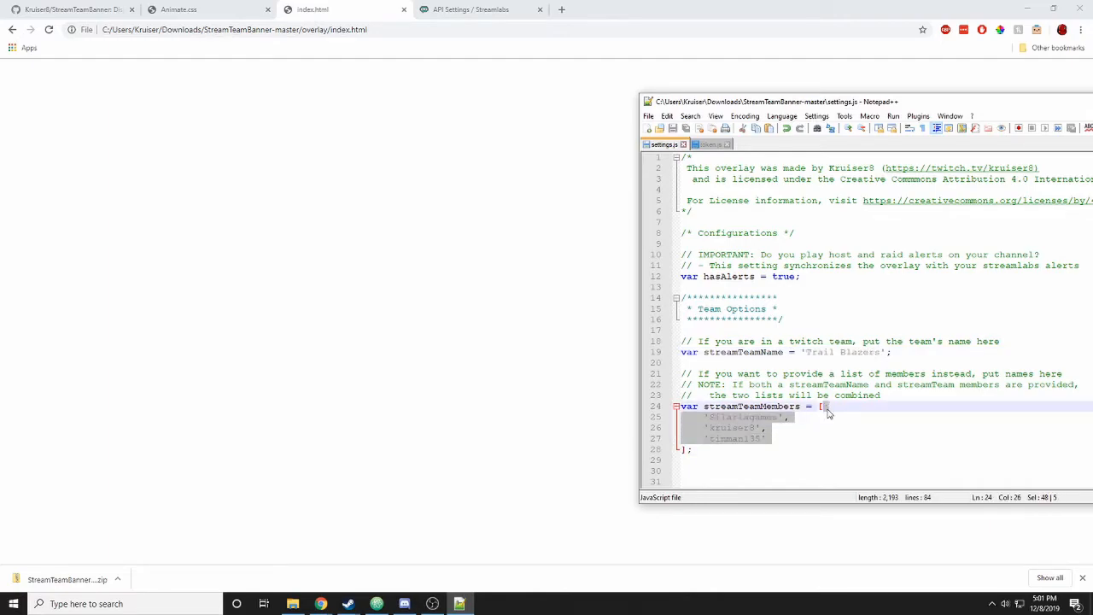
key("Delete")
- Replace 'Trail Blazers' with 'StrikeNation', save settings.js, and return to the overlay page
left_click_drag(804, 352, 882, 353)
type("Strike")
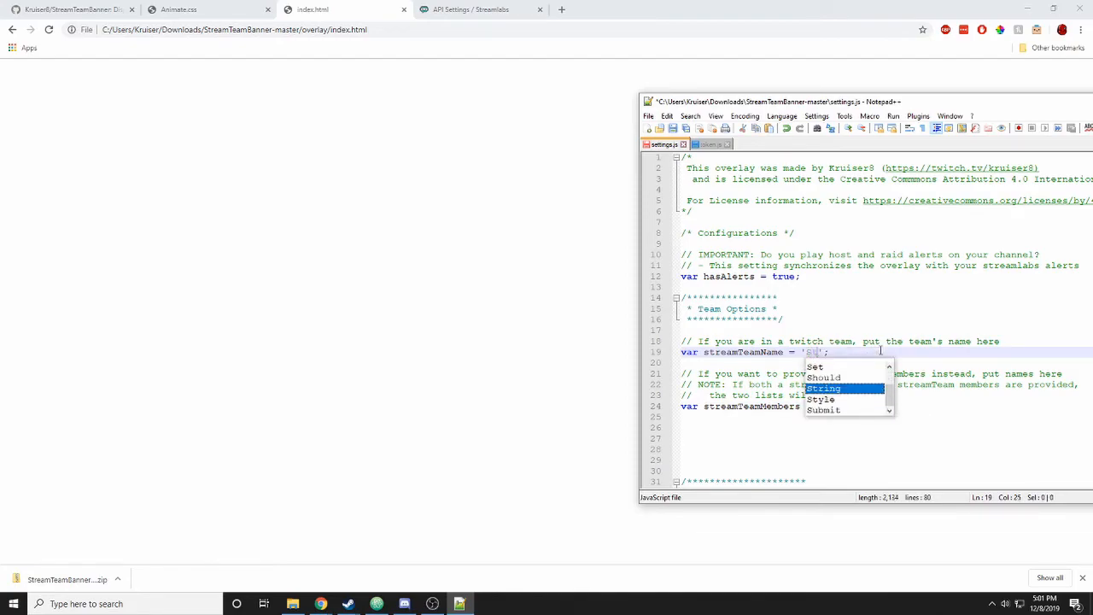
type("Nation")
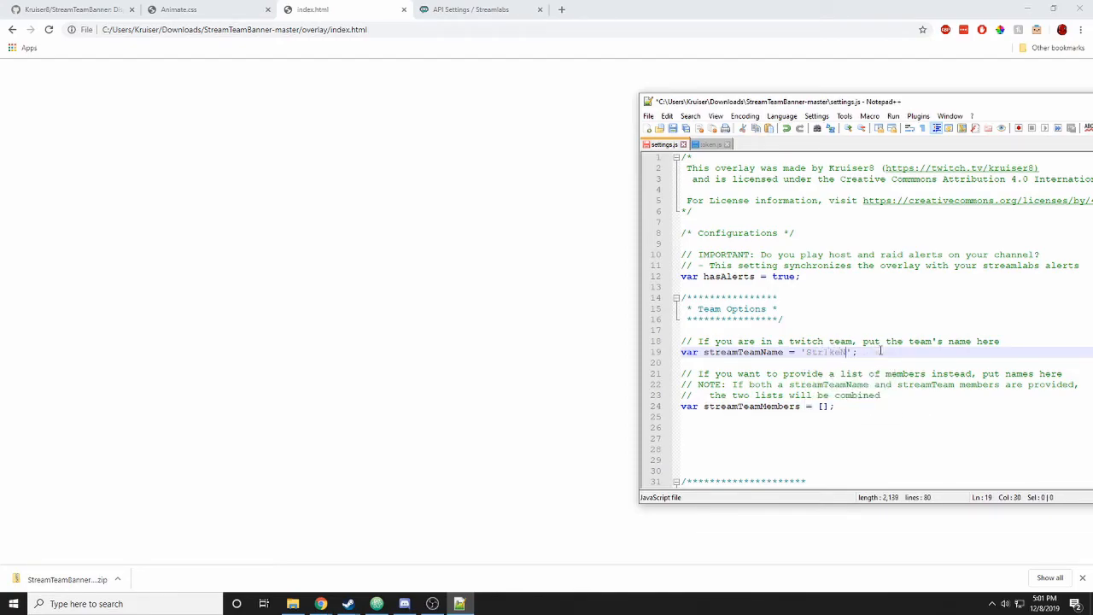
key("ctrl+s")
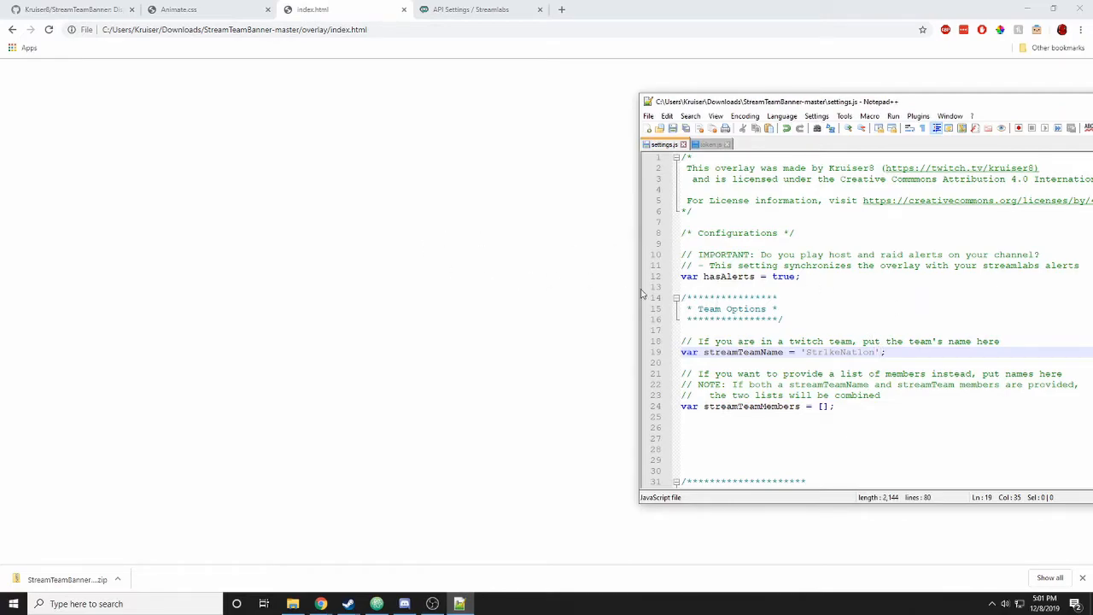
left_click(545, 256)
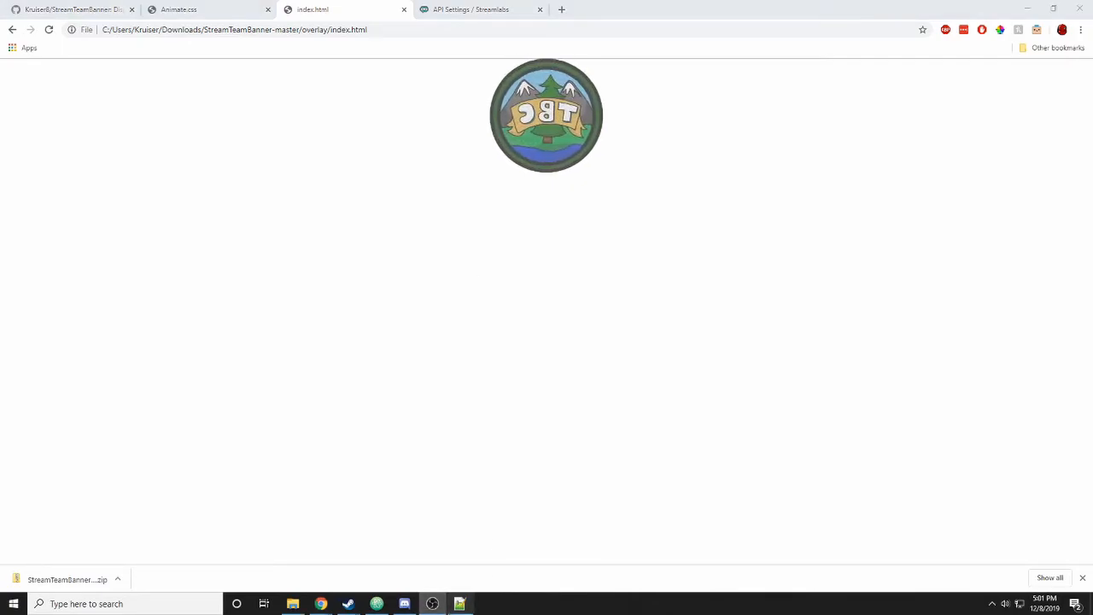
- Replace trailblazer_logo with strikenation as the overlay image, save, and reload the overlay
left_click(460, 604)
scroll(847, 259, "down", 16)
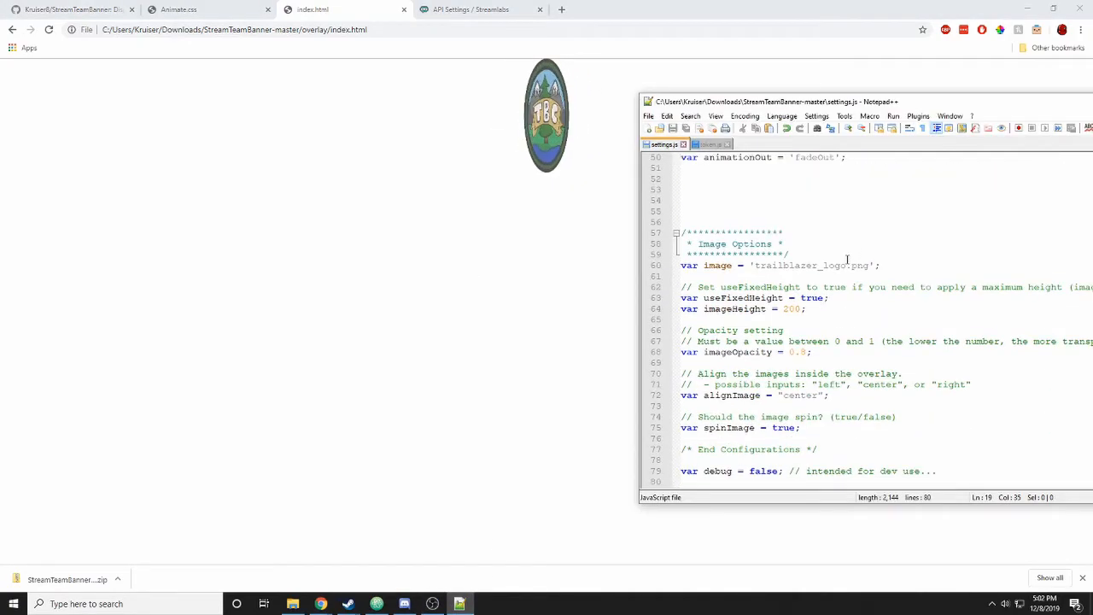
left_click_drag(755, 266, 849, 265)
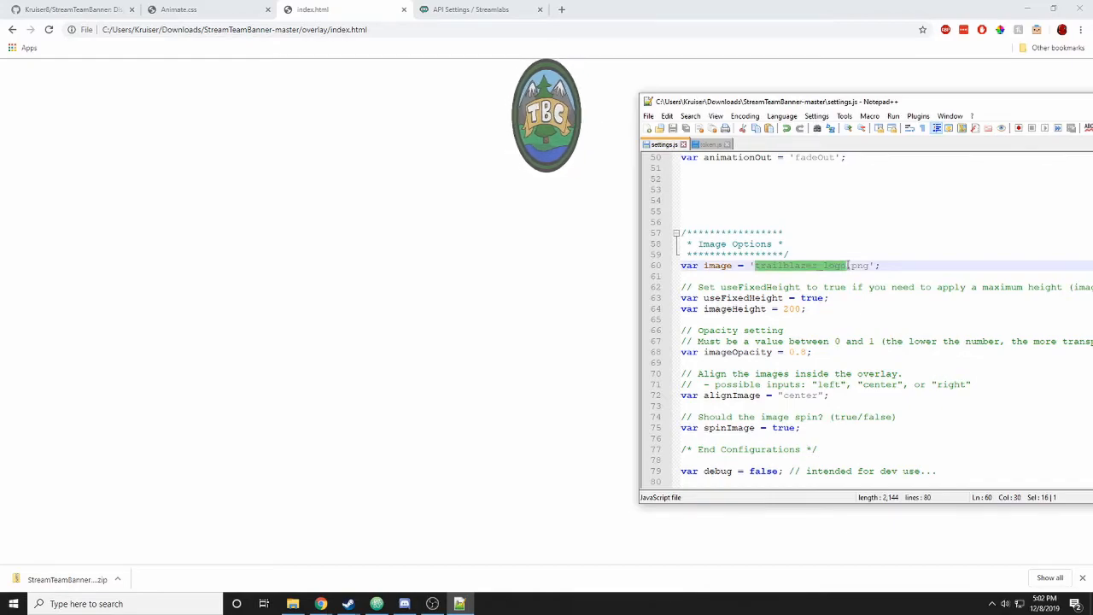
type("strikenat")
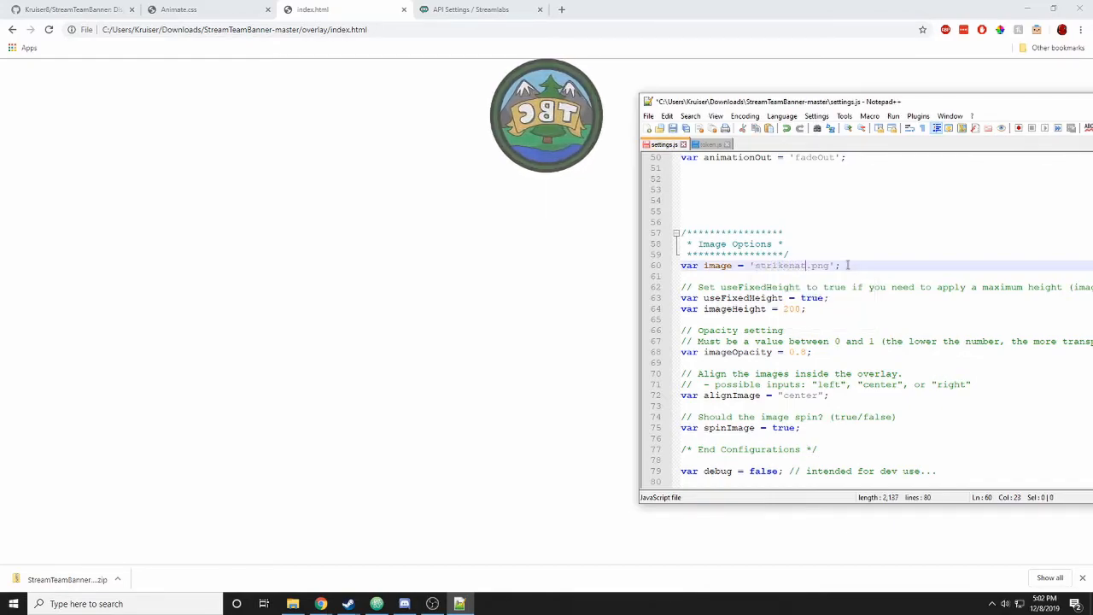
type("ion")
key("ctrl+s")
left_click(517, 271)
key("F5")
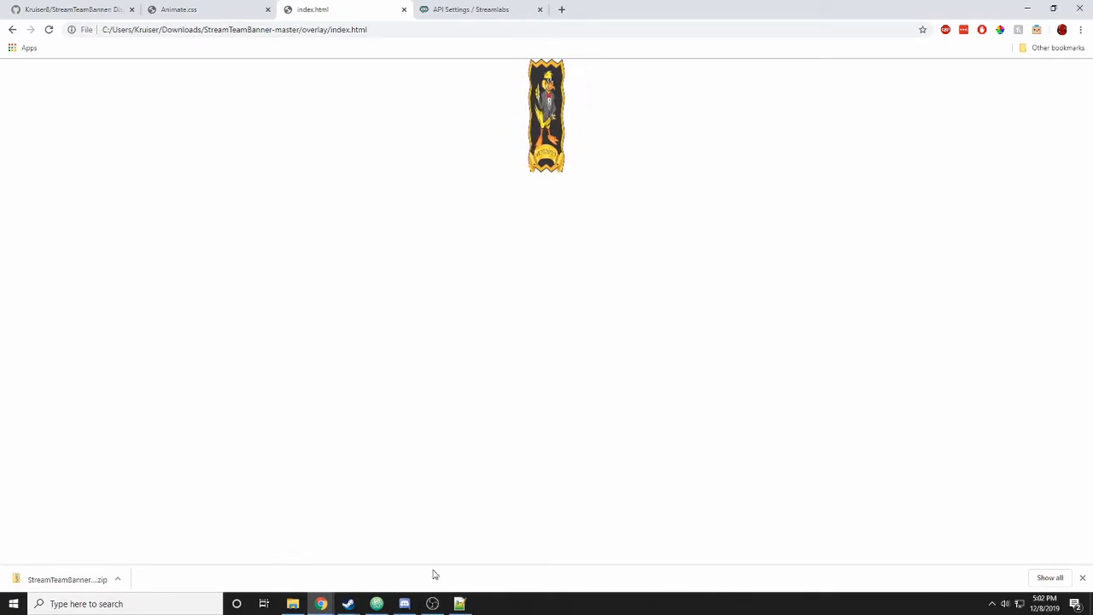
- Set debug back to true on line 79, save settings.js, and reload the overlay
mouse_move(436, 602)
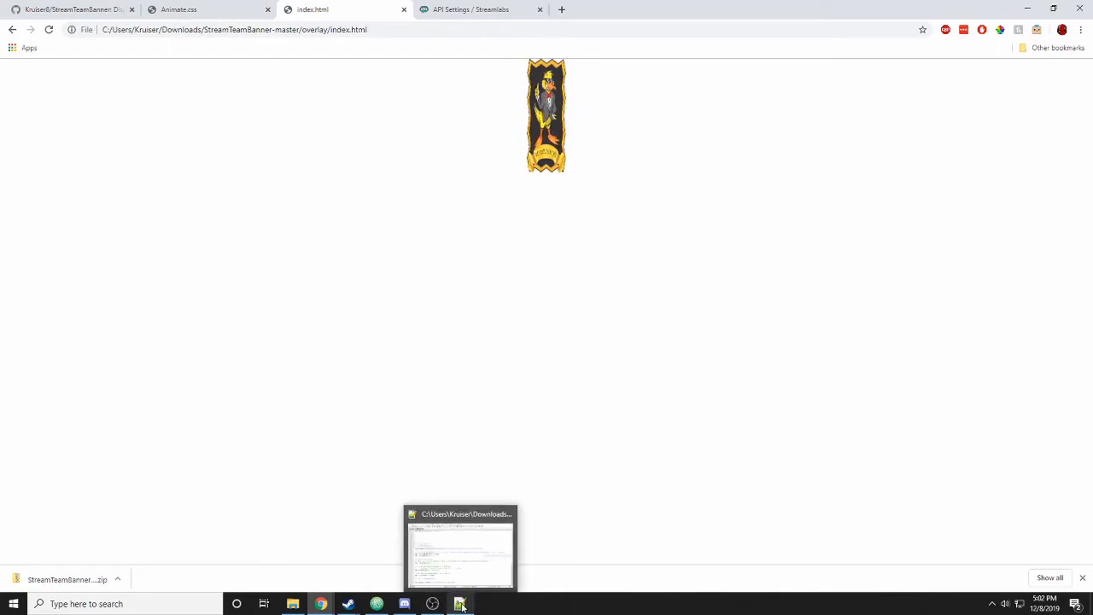
left_click(460, 605)
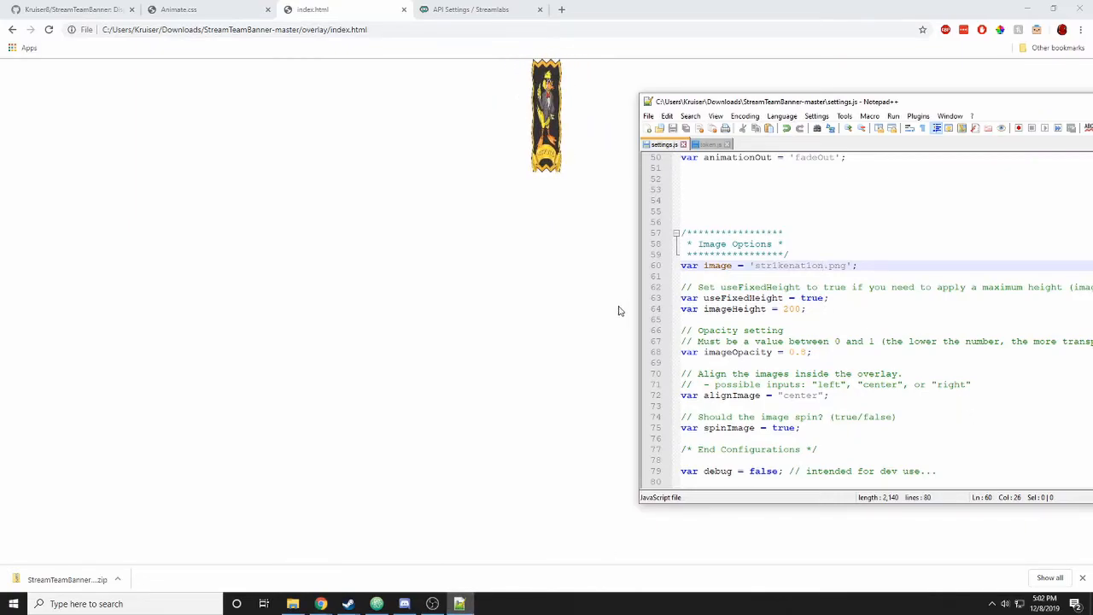
double_click(763, 471)
type("true")
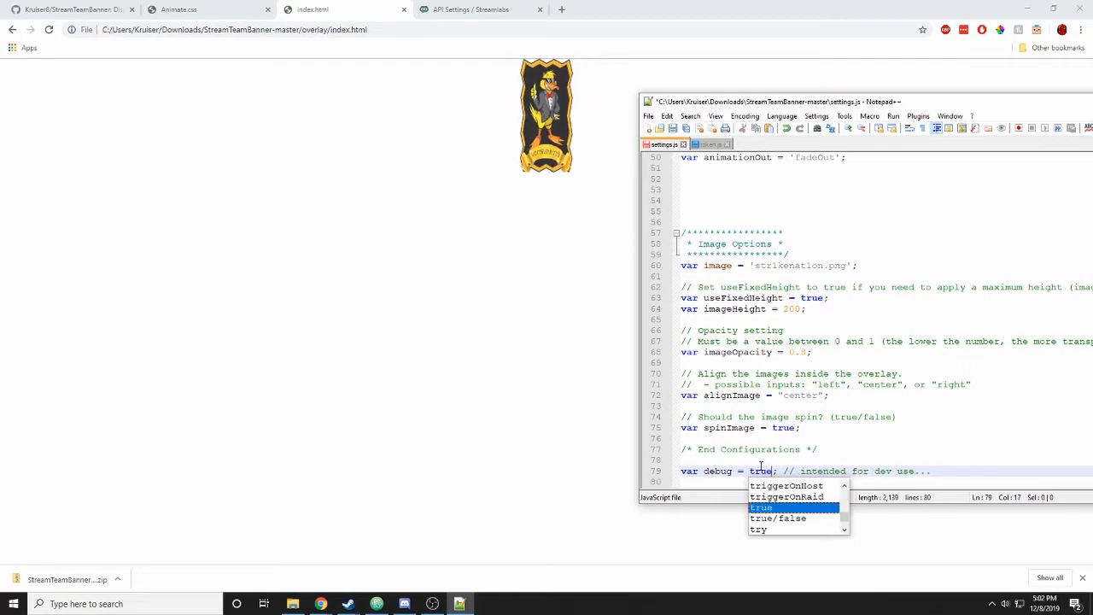
key("ctrl+s")
left_click(769, 469)
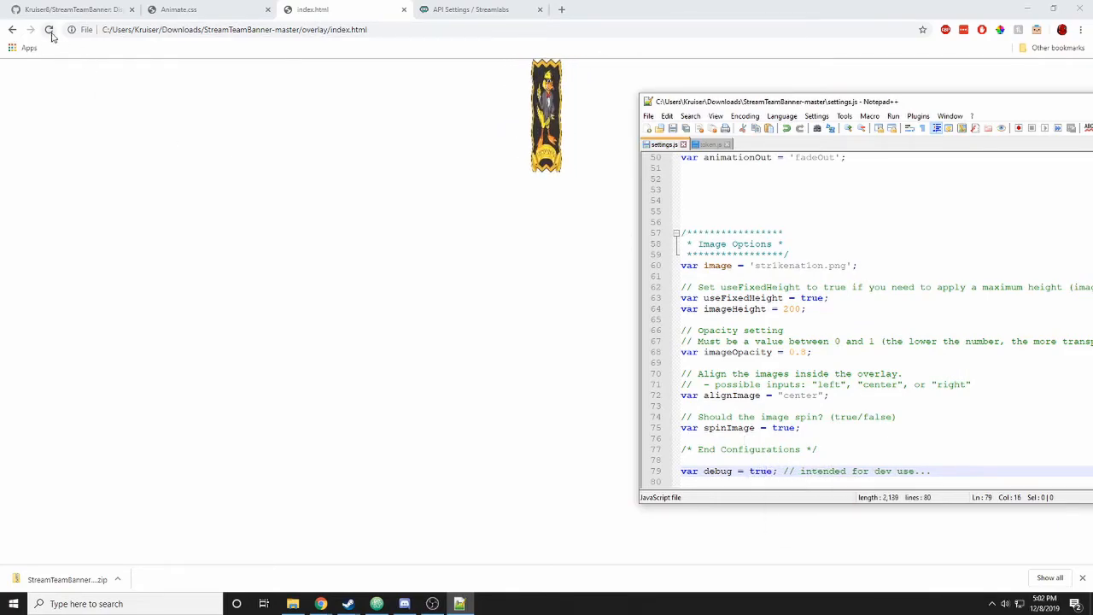
double_click(762, 471)
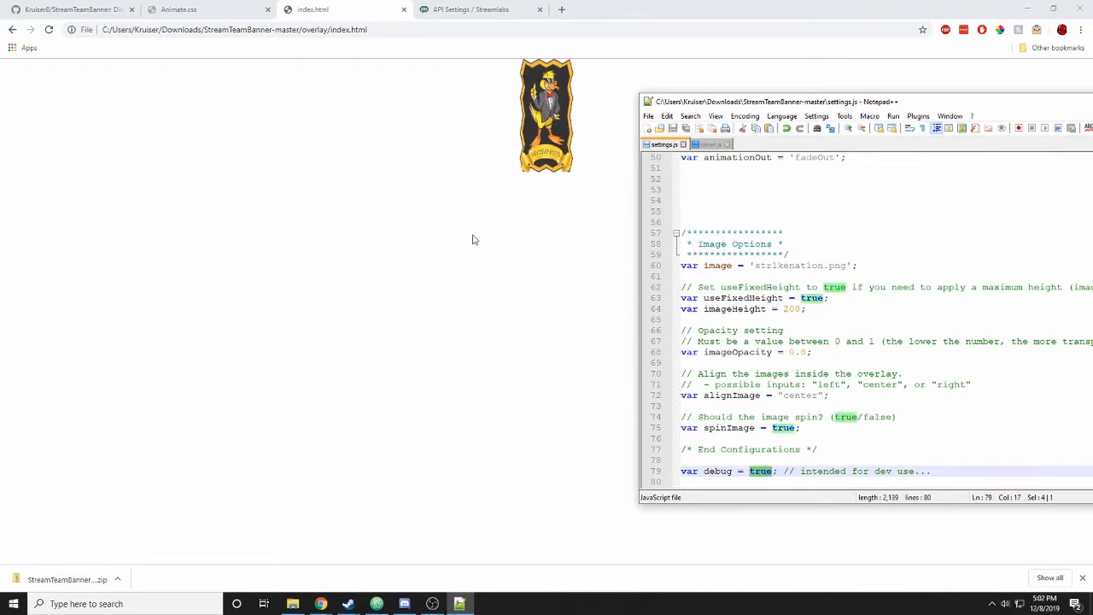
left_click(48, 29)
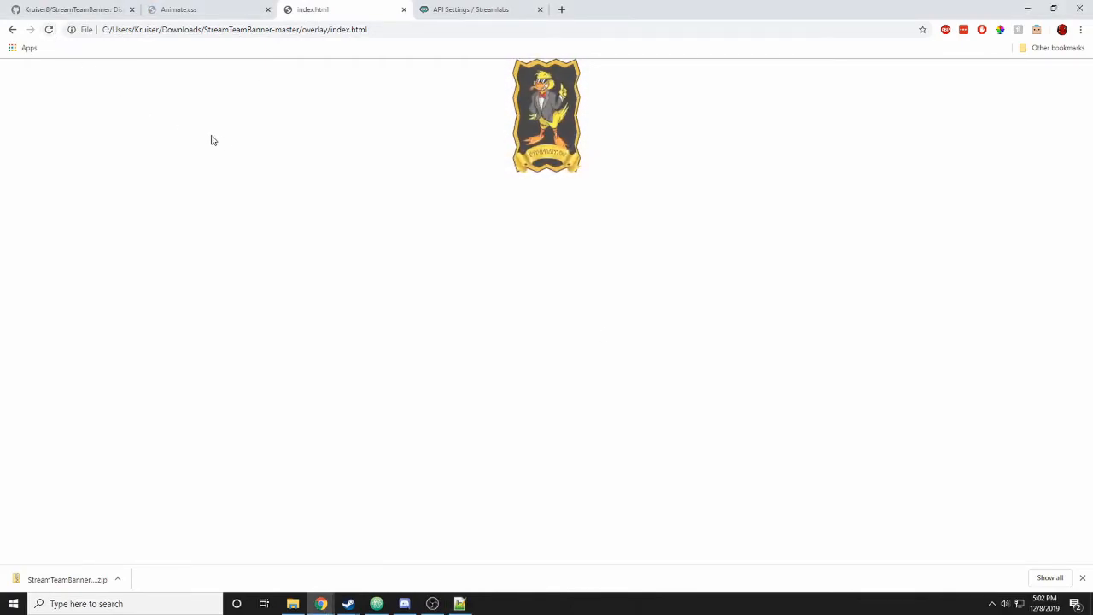
- Open the overlay's developer tools and dock them right, then left, then along the bottom
right_click(251, 156)
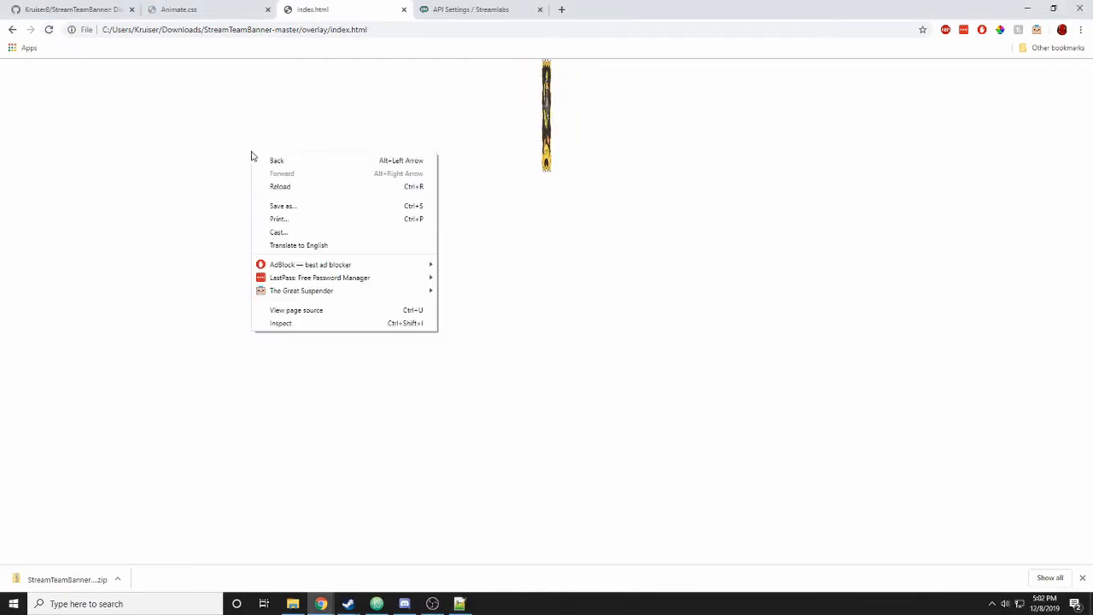
left_click(309, 325)
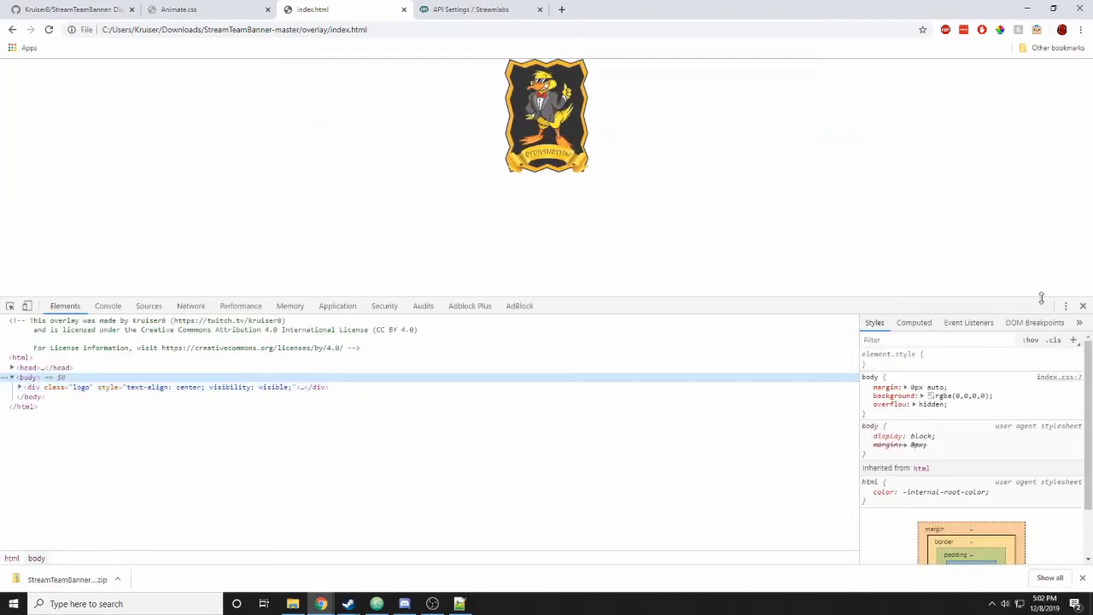
left_click(1067, 306)
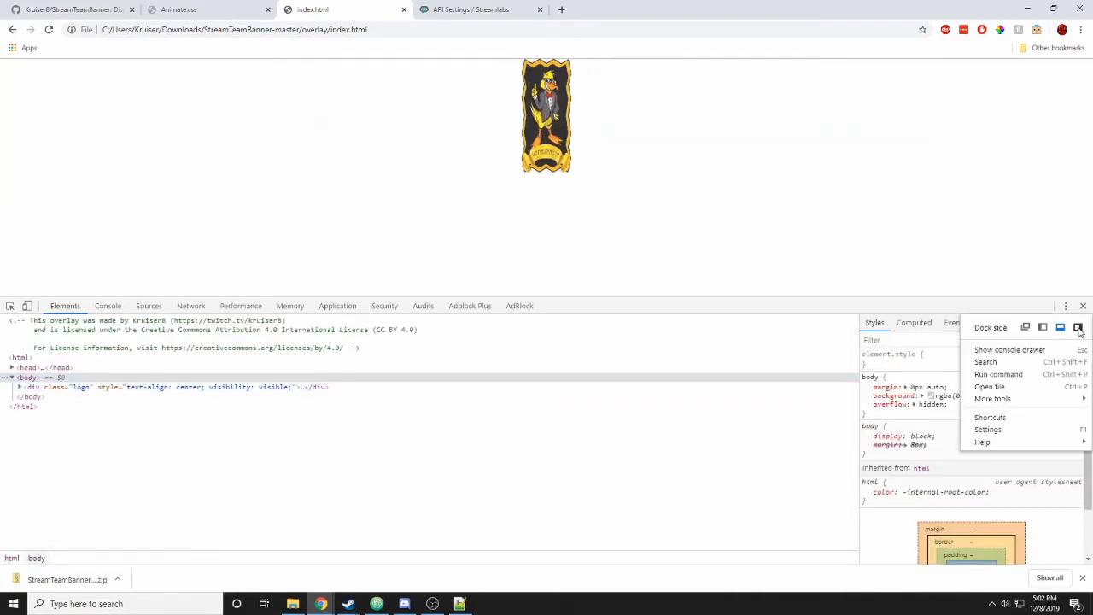
left_click(1078, 327)
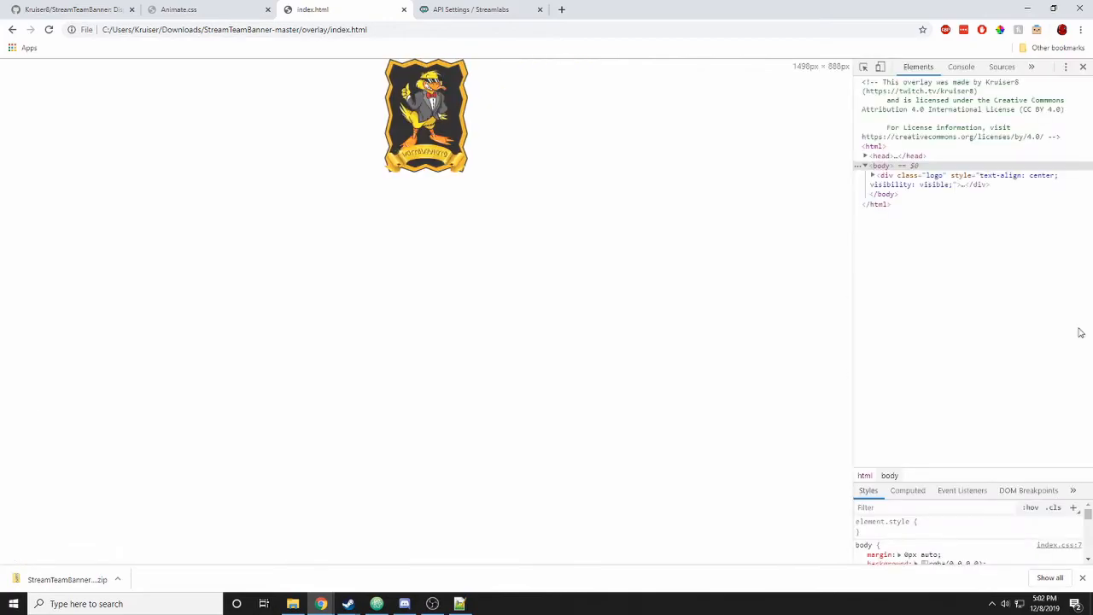
left_click(1065, 67)
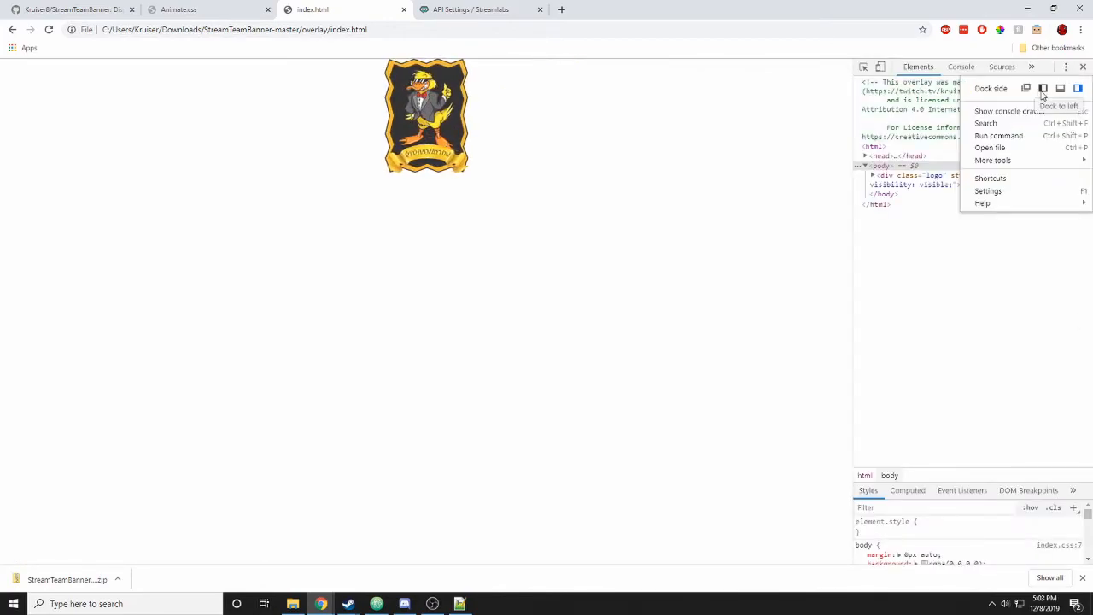
left_click(1042, 89)
left_click(212, 67)
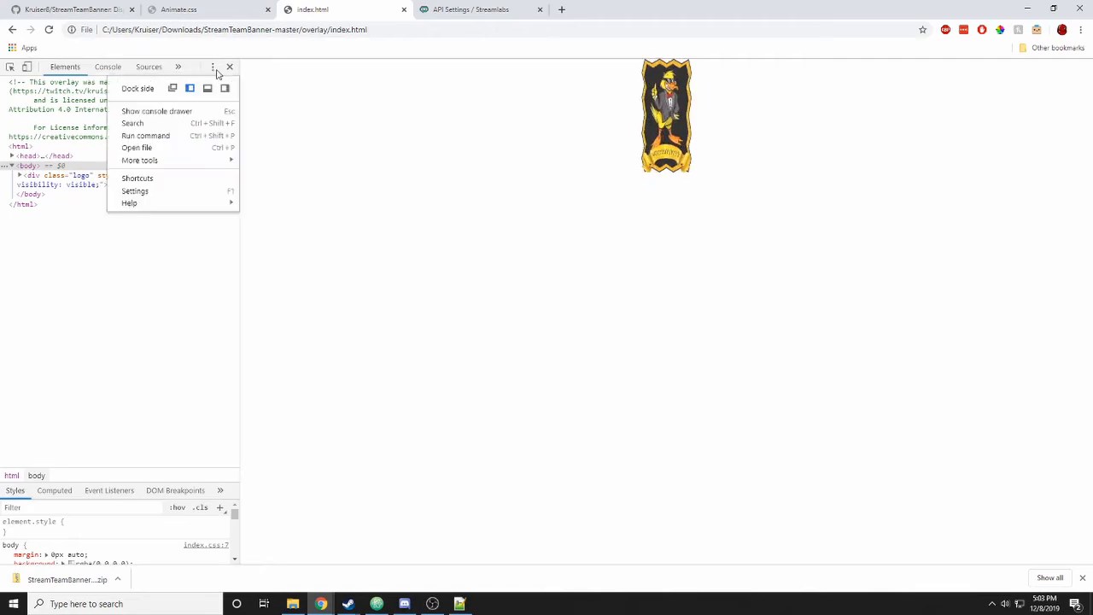
left_click(208, 88)
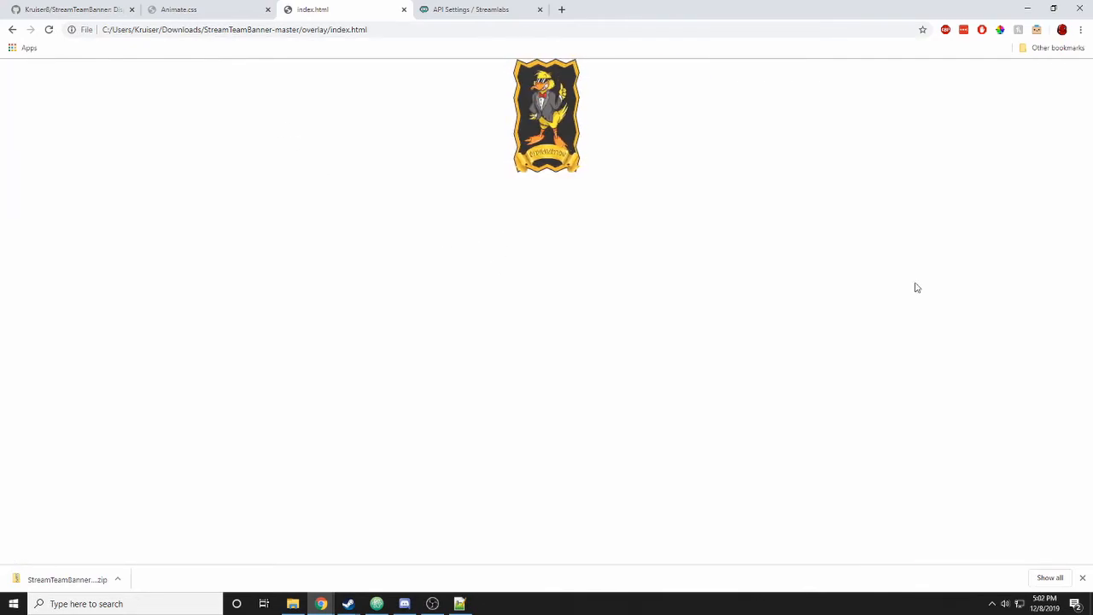
- Toggle the developer tools from Chrome's main menu, then reopen them with Ctrl+Shift+I
left_click(1080, 29)
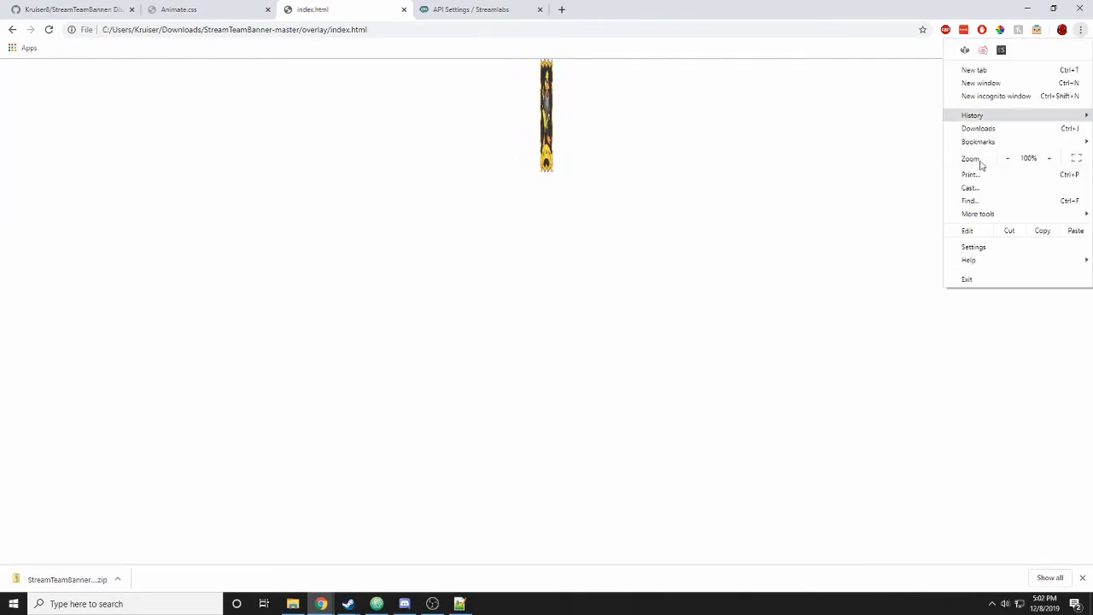
mouse_move(955, 215)
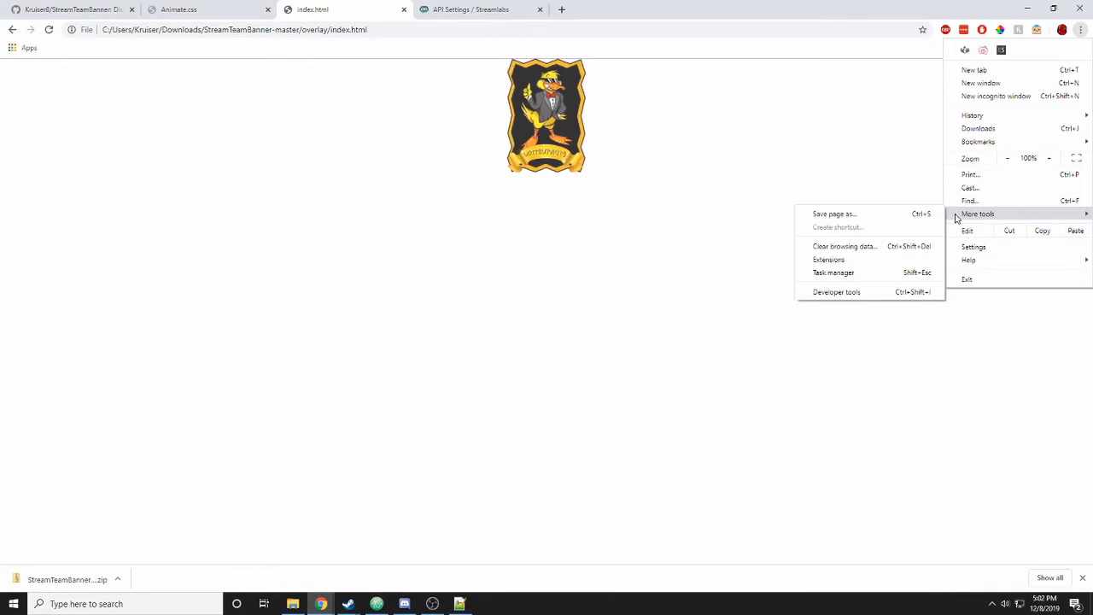
left_click(878, 293)
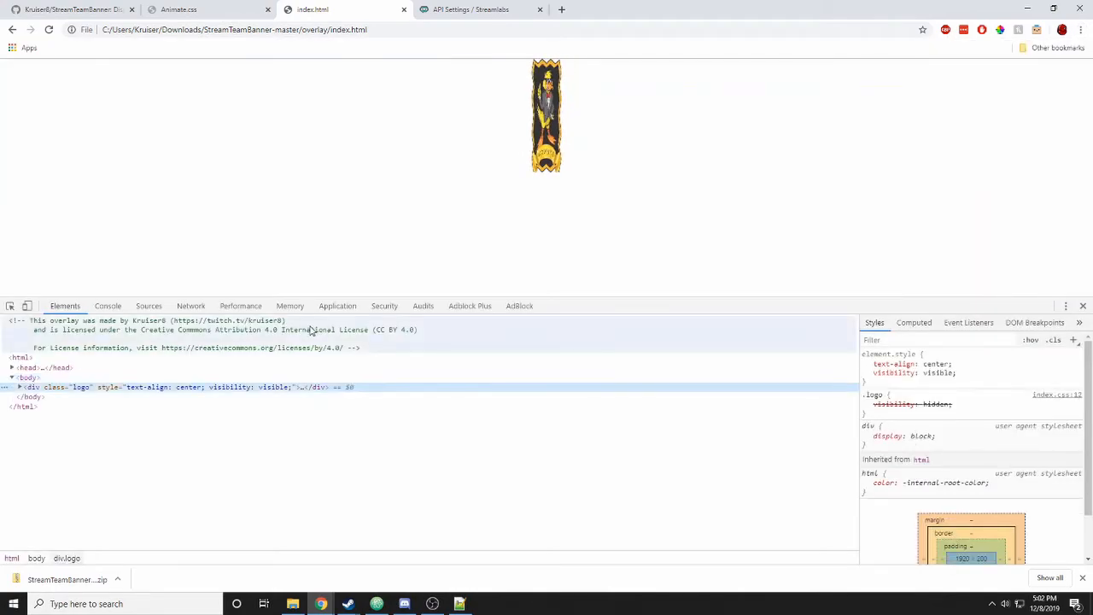
left_click(1081, 29)
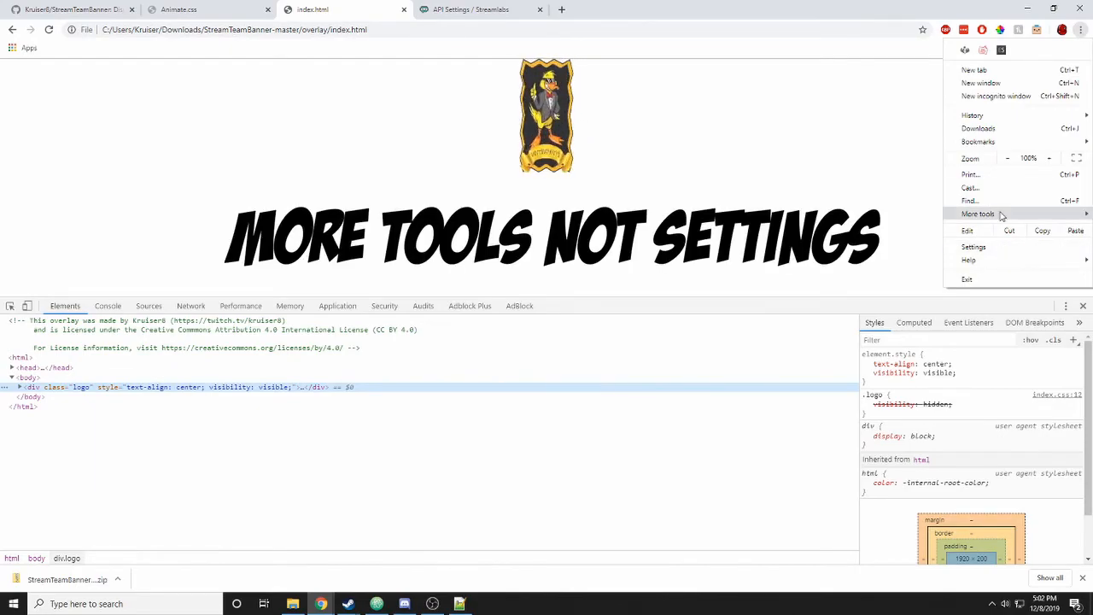
mouse_move(1002, 216)
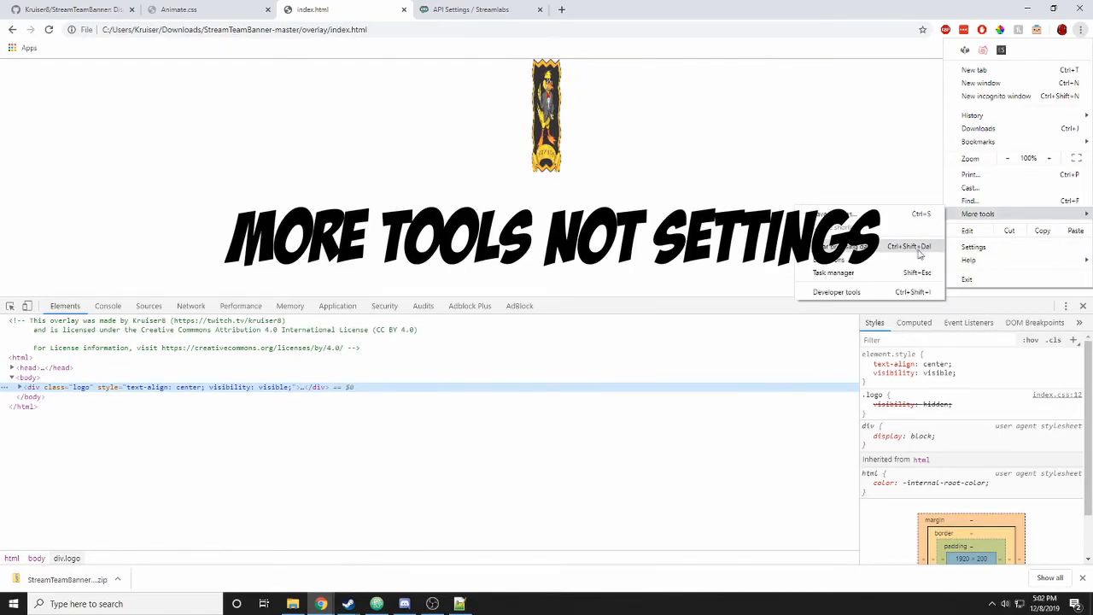
left_click(916, 293)
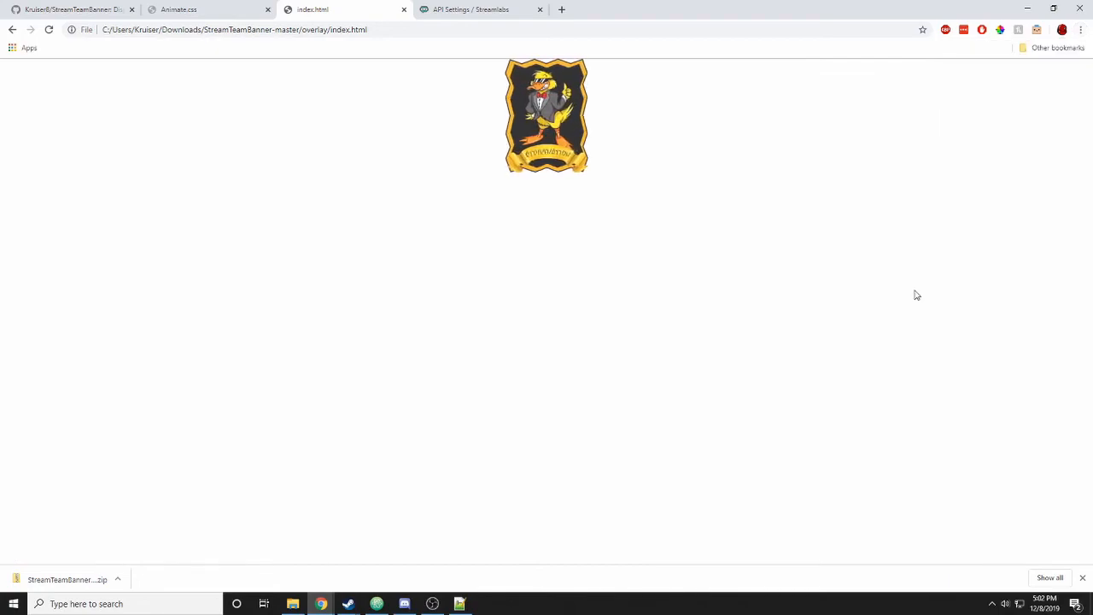
key("ctrl+shift+i")
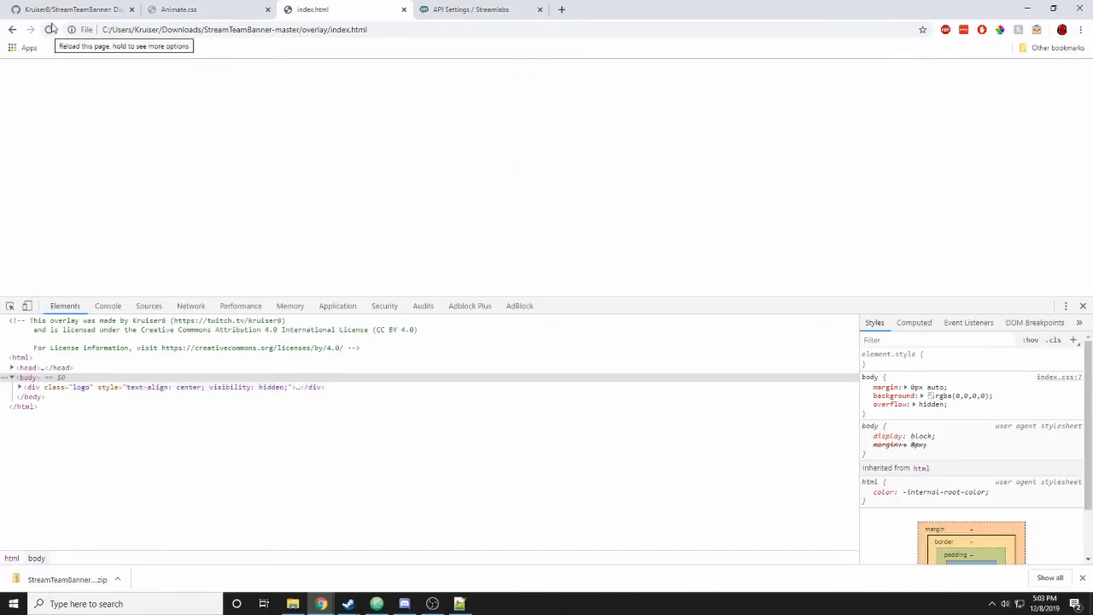
- Reload the overlay and switch DevTools to the Console to see the logged team members array
left_click(50, 29)
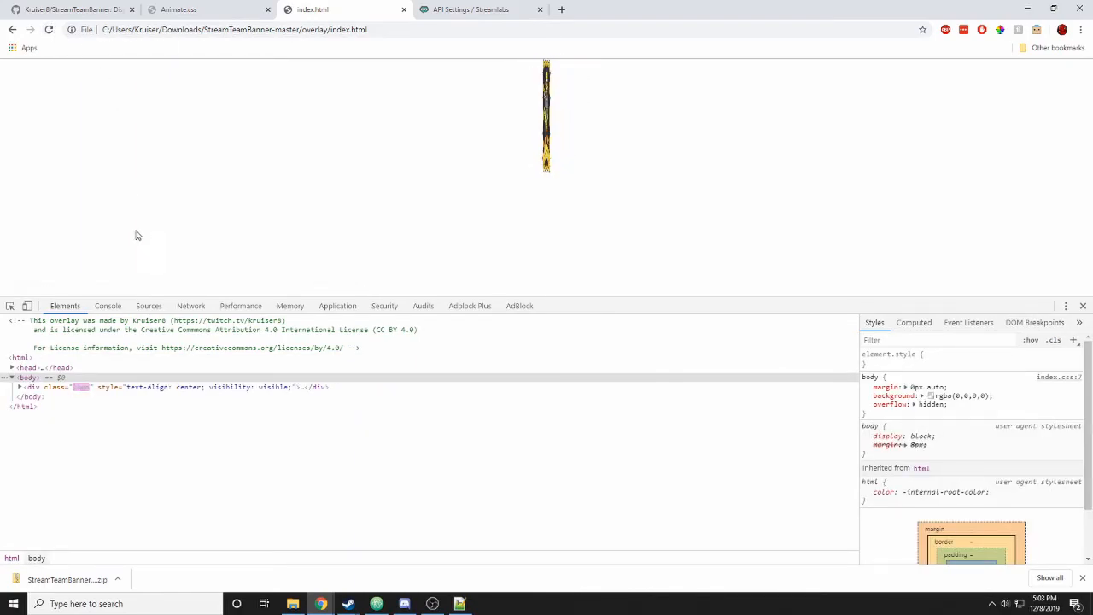
left_click(110, 306)
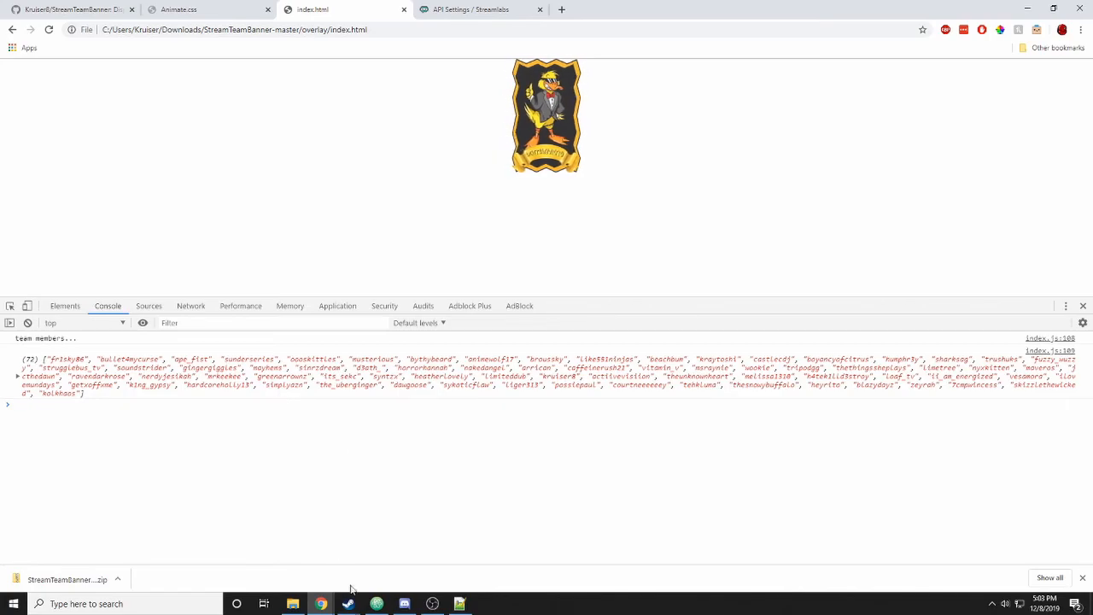
- Replace a letter in the StrikeNation team name, save settings.js, and reload the overlay to test it
mouse_move(381, 609)
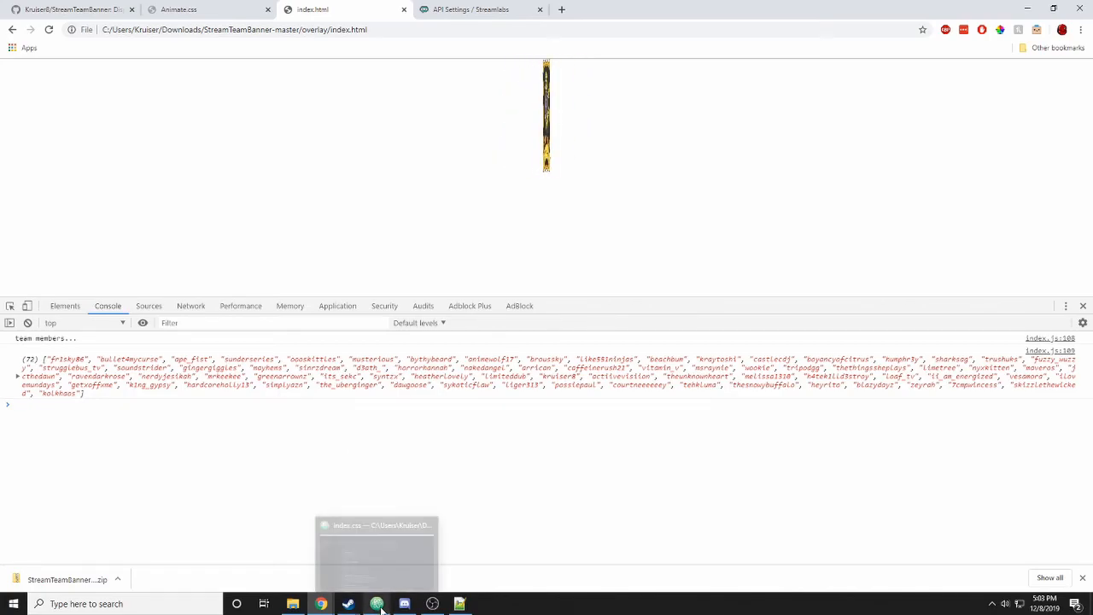
left_click(460, 604)
scroll(808, 286, "up", 12)
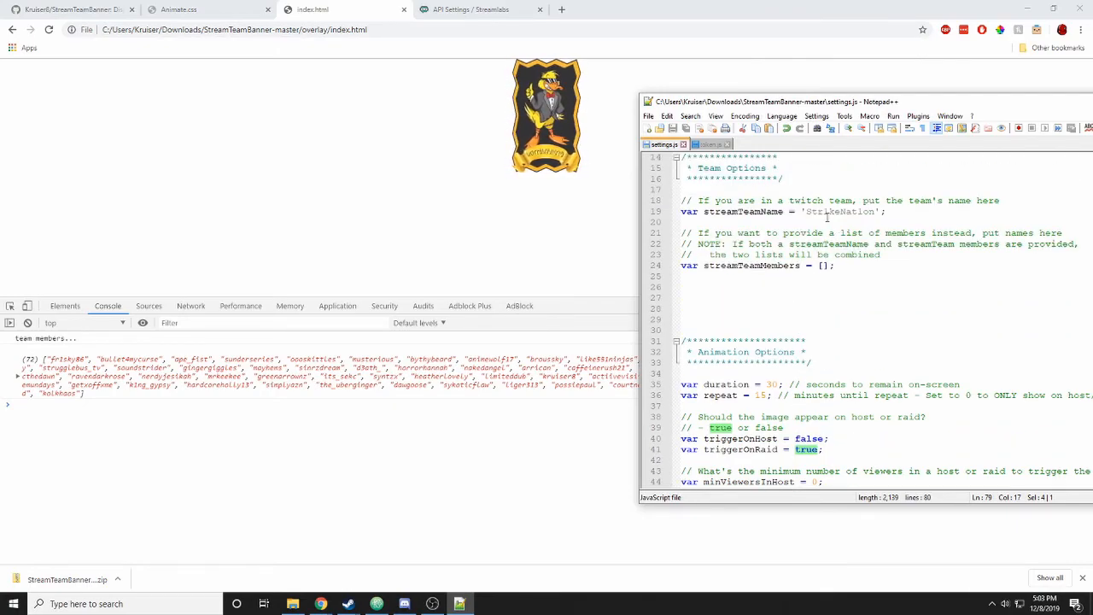
left_click(865, 213)
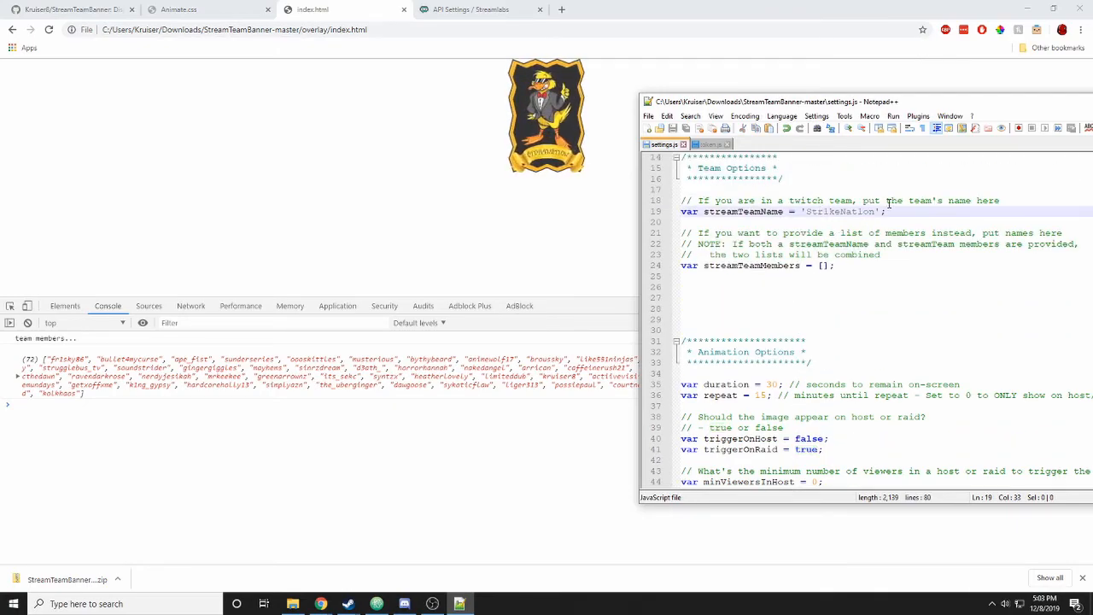
key("BackSpace")
type("i")
key("ctrl+s")
left_click(882, 188)
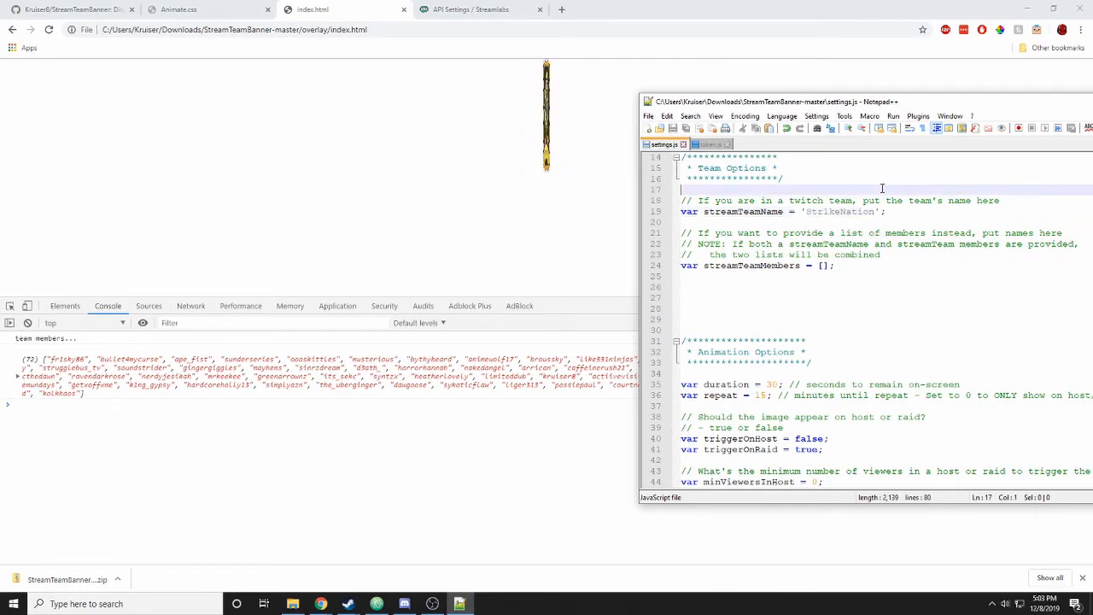
left_click(49, 30)
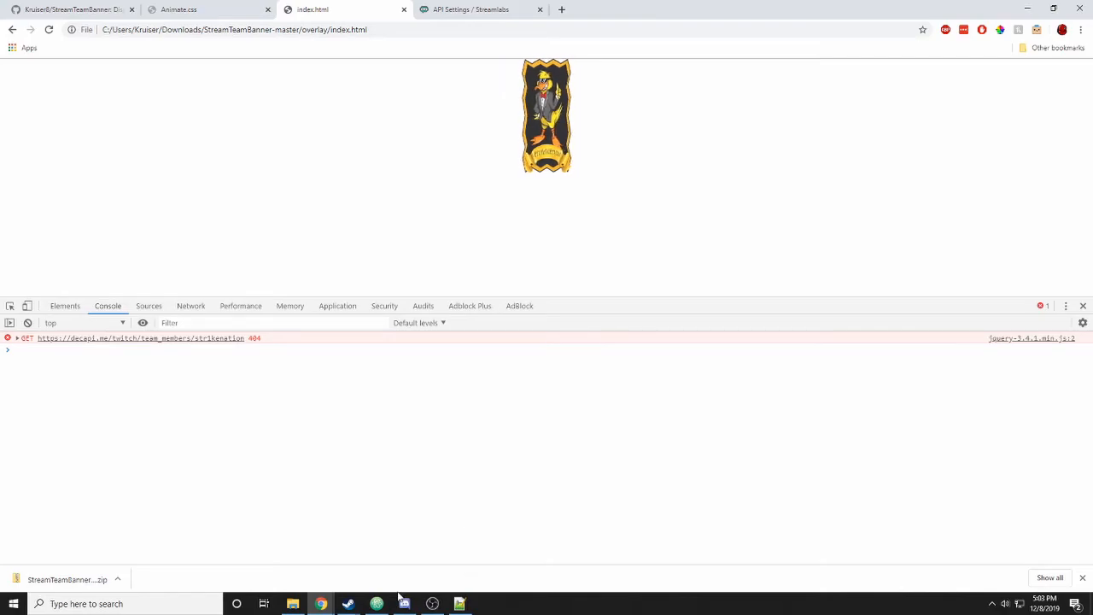
- Delete the closing quote after StrikeNation on line 19, save, and reload the overlay
left_click(461, 603)
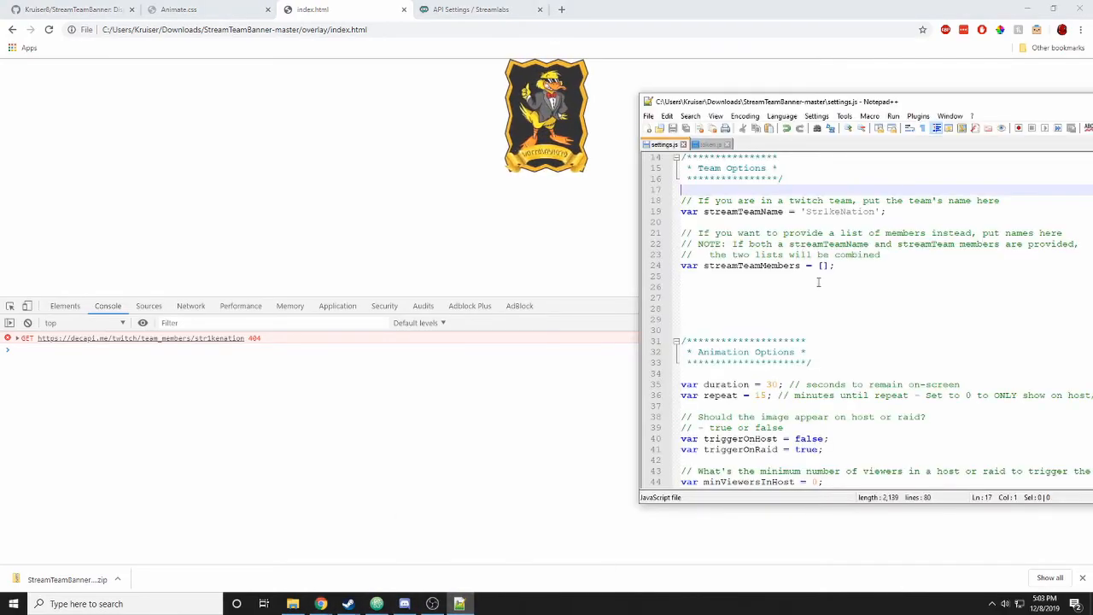
left_click(881, 211)
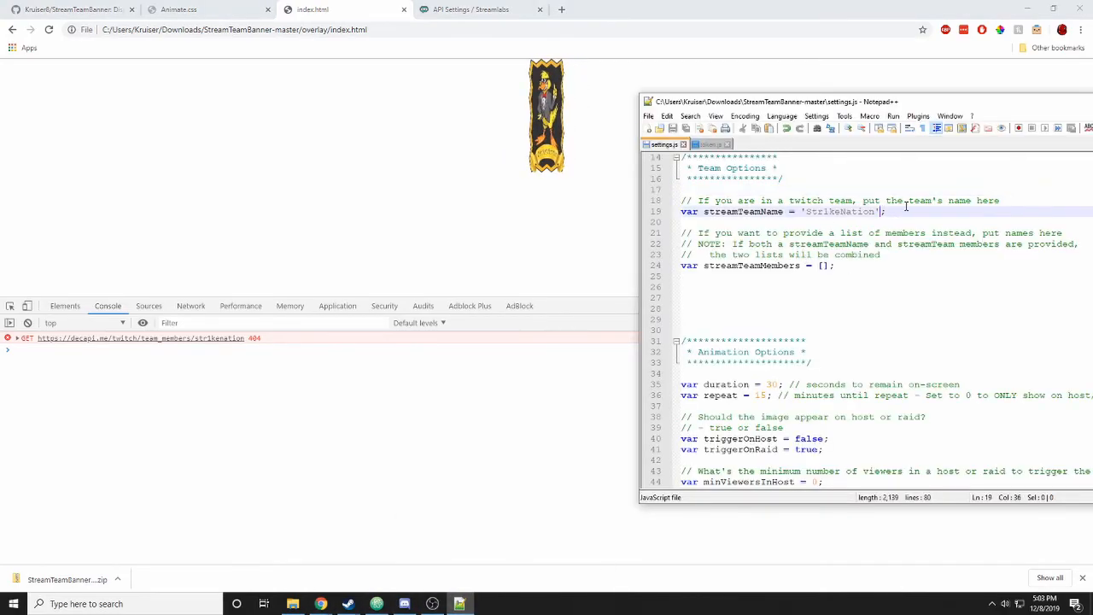
key("BackSpace")
key("ctrl+s")
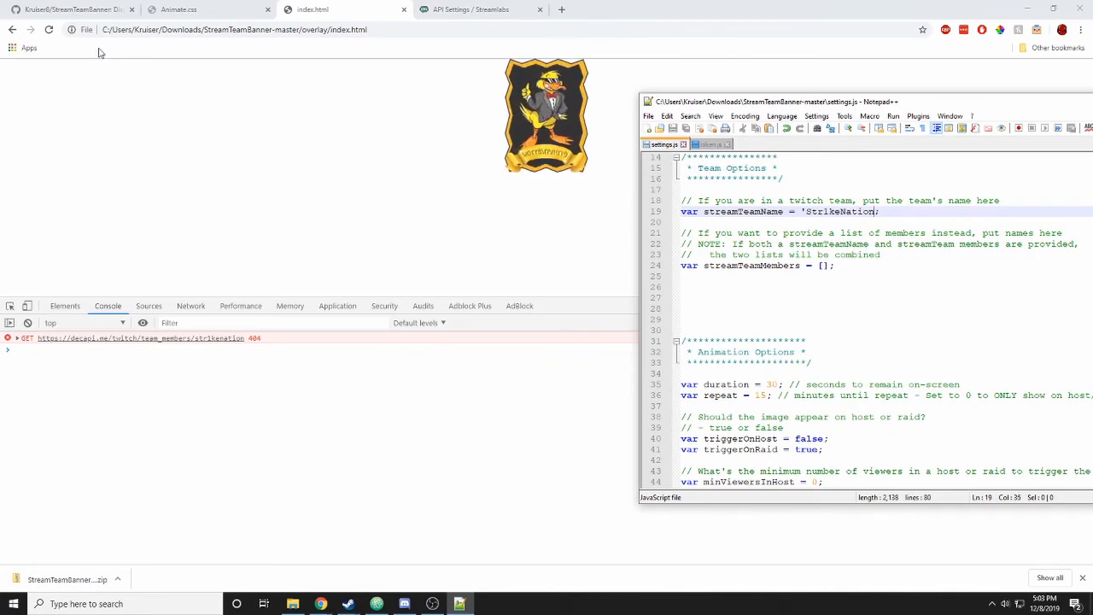
left_click(51, 31)
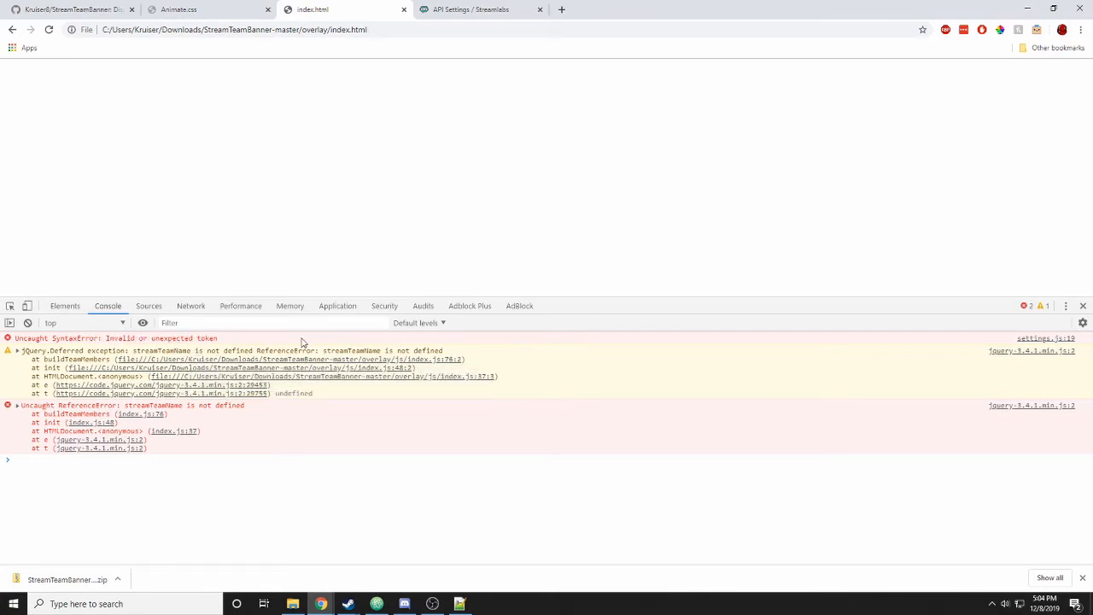
left_click(1026, 339)
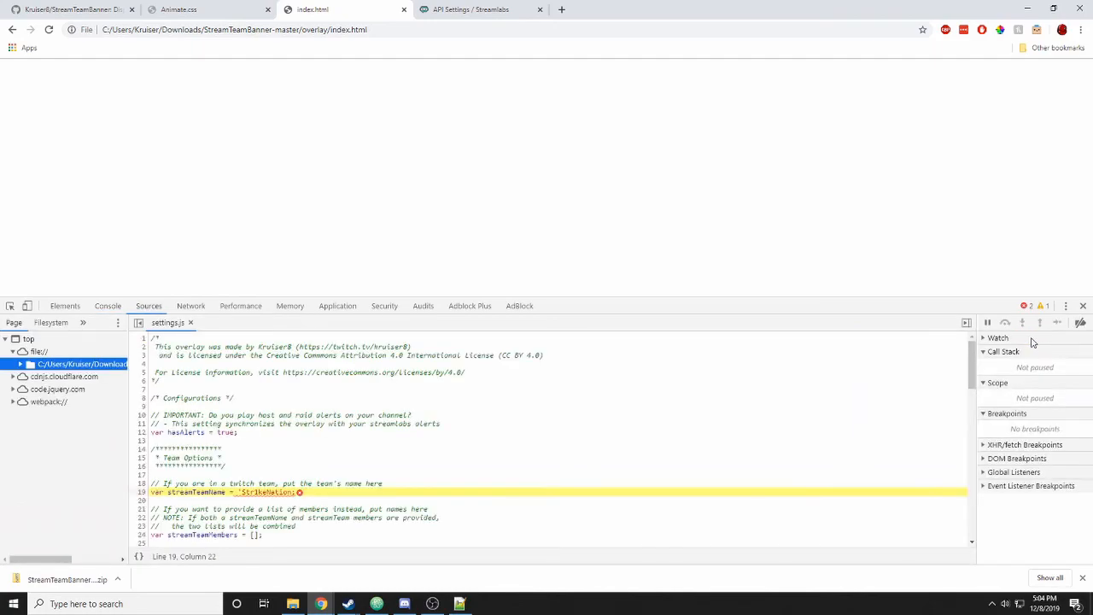
left_click(293, 492)
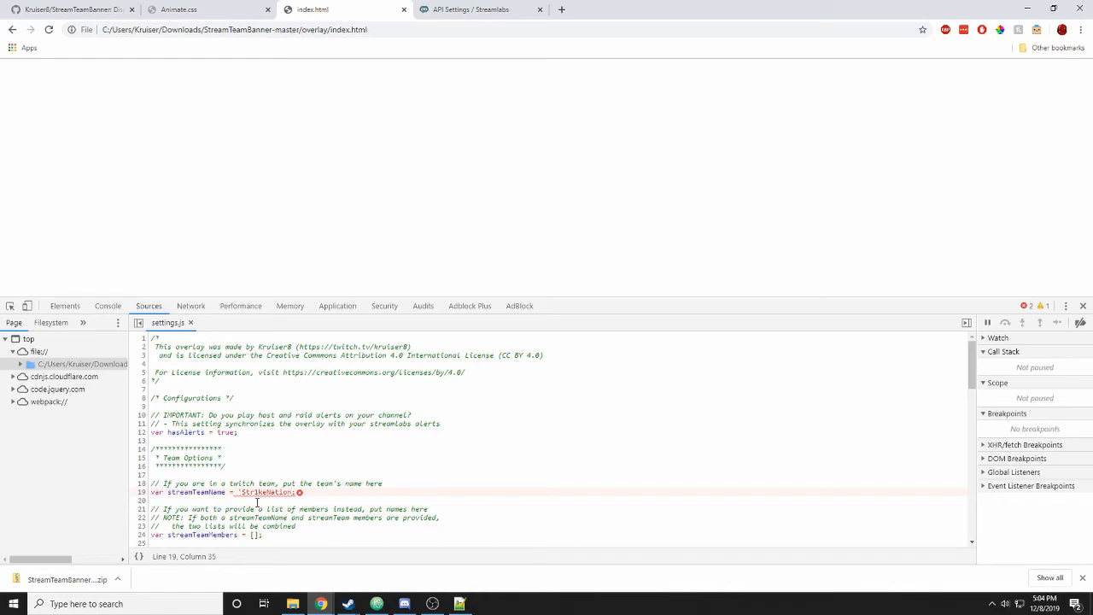
type("'")
left_click(107, 306)
- Finish typing 'false' for the debug value in settings.js and reload the overlay with F5
left_click(459, 604)
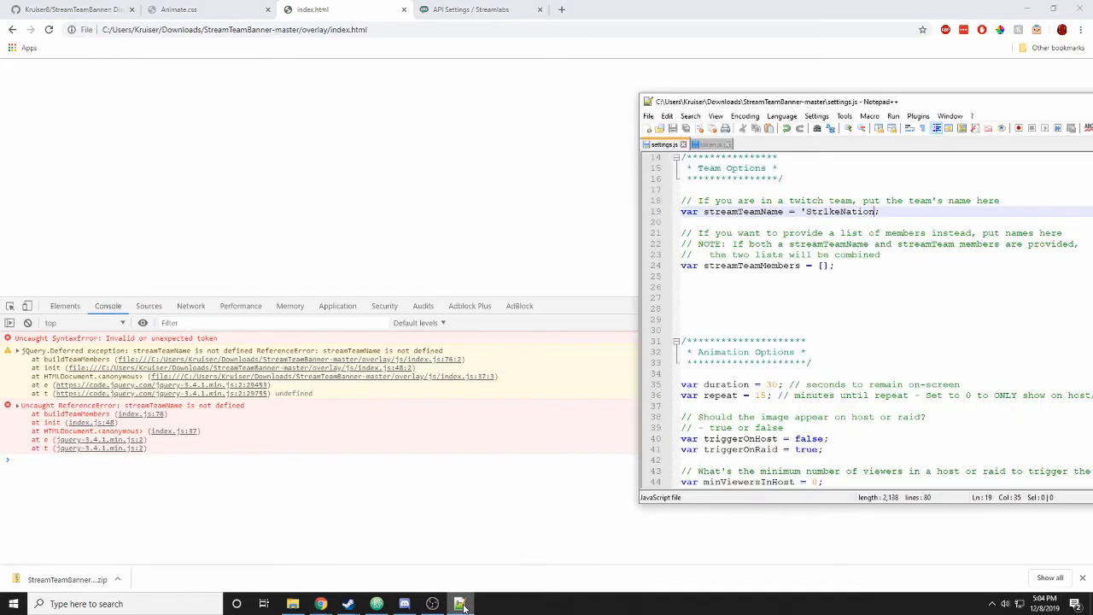
scroll(895, 327, "down", 12)
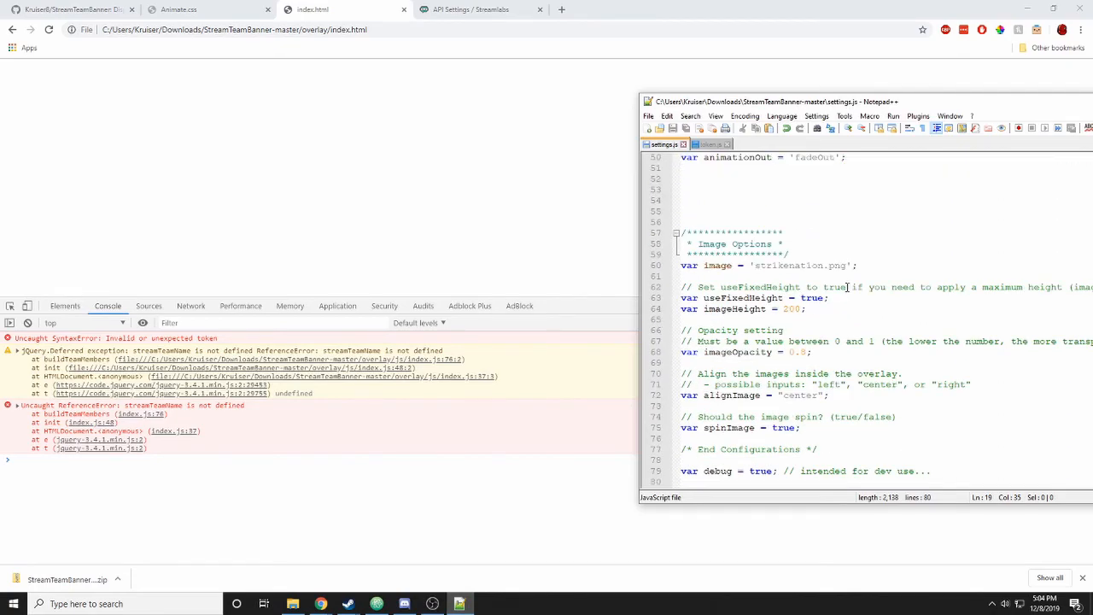
scroll(858, 249, "up", 15)
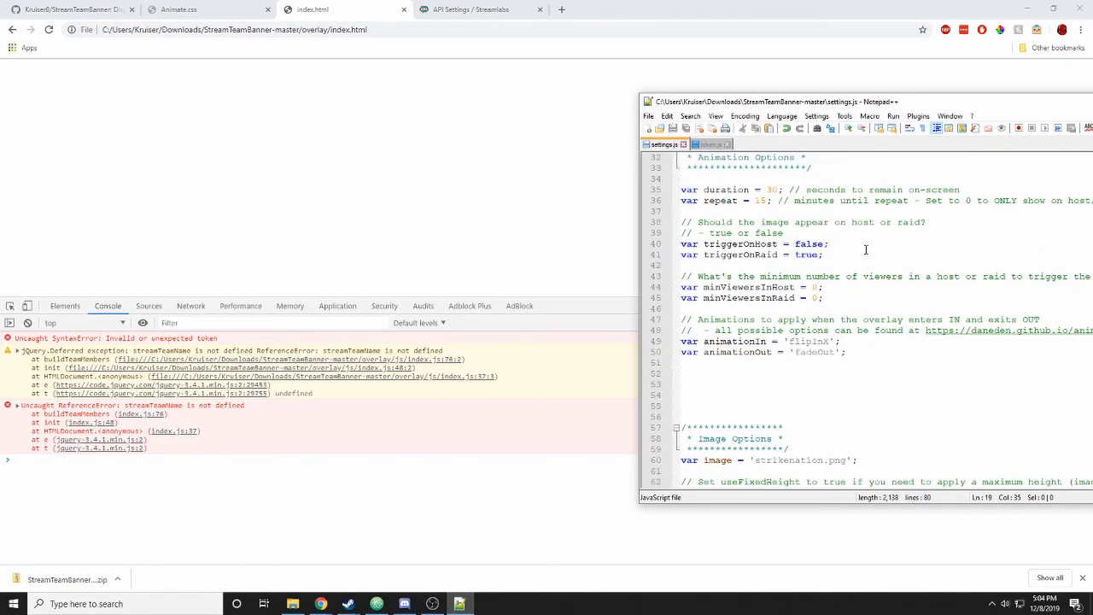
scroll(851, 254, "up", 2)
left_click(419, 99)
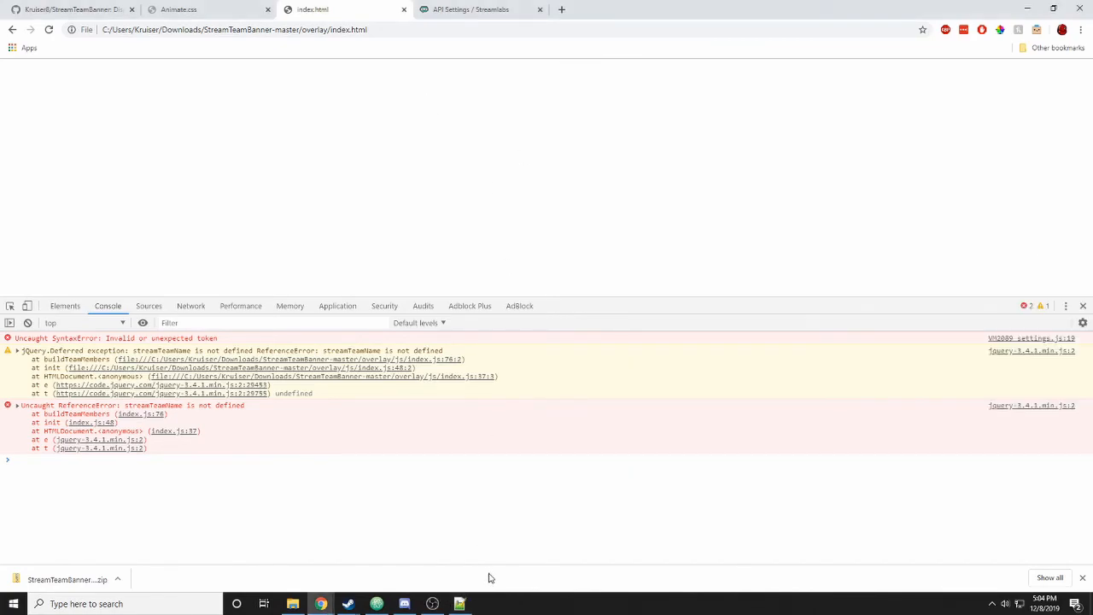
left_click(461, 604)
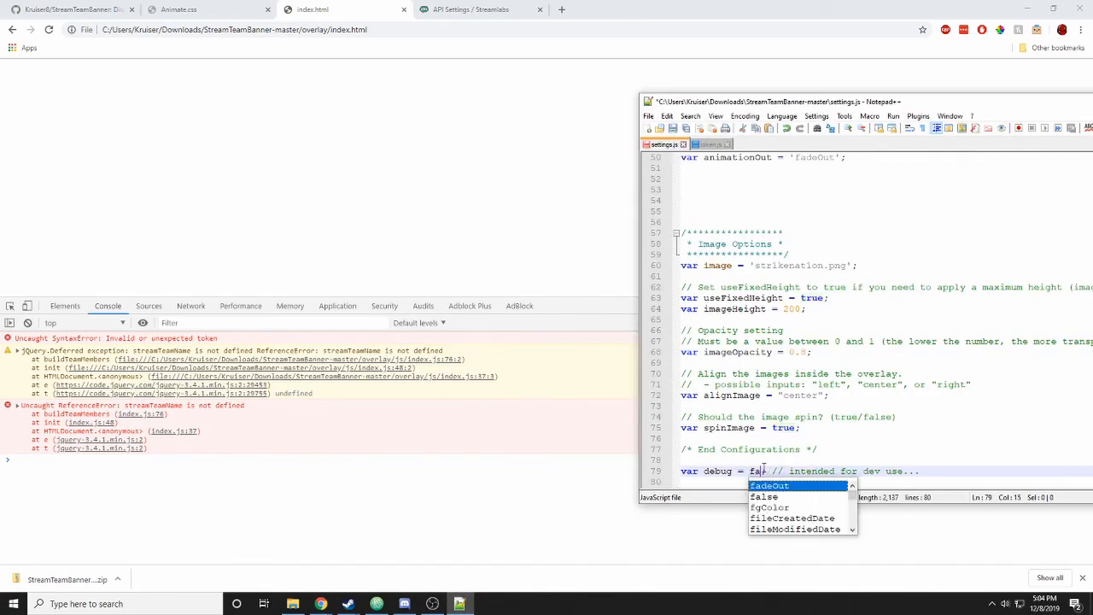
type("lse")
left_click(511, 252)
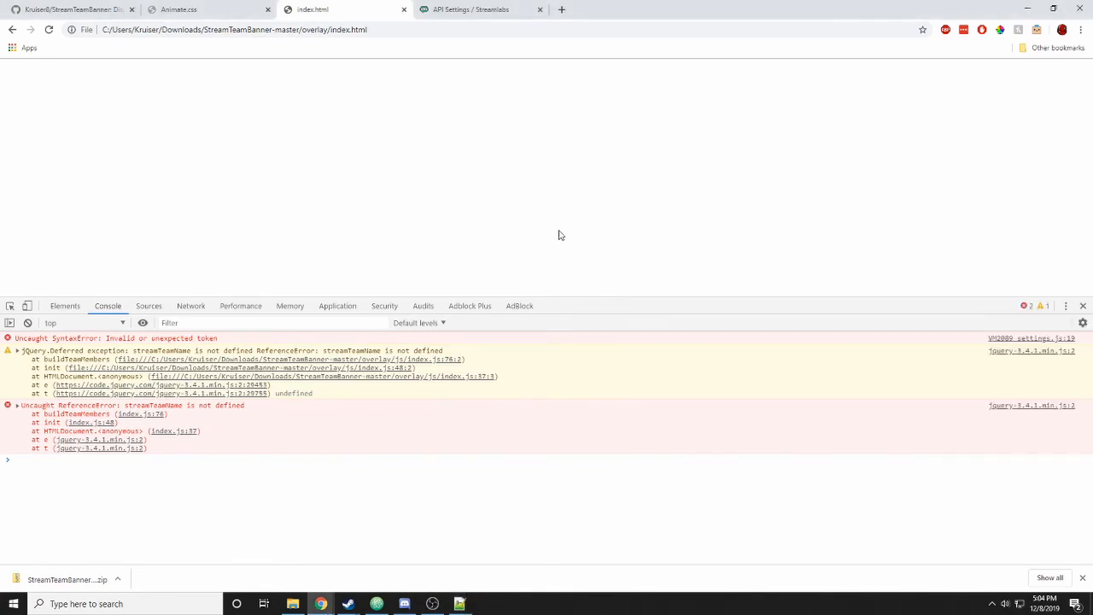
key("F5")
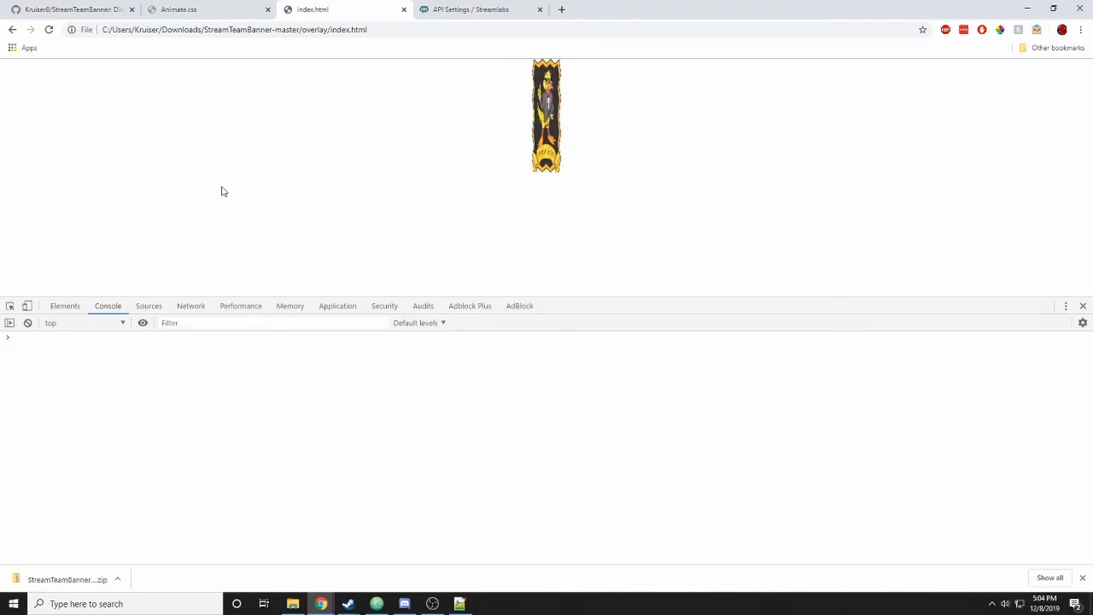